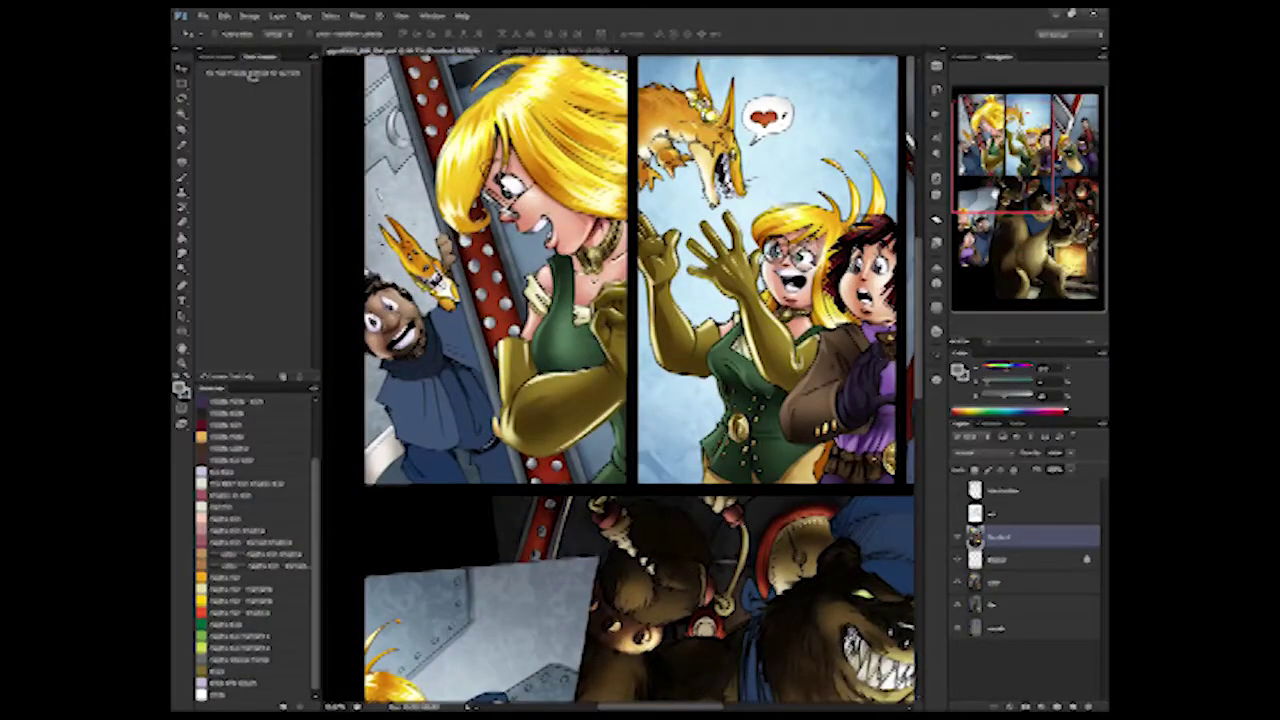
- Examine the blue outfit of the bearded man in the first comic panel
{"action": "left_click_drag", "start_coordinate": [919, 260], "coordinate": [919, 270]}
{"action": "left_click", "coordinate": [1089, 343]}
{"action": "left_click", "coordinate": [1089, 343]}
{"action": "left_click", "coordinate": [1089, 343]}
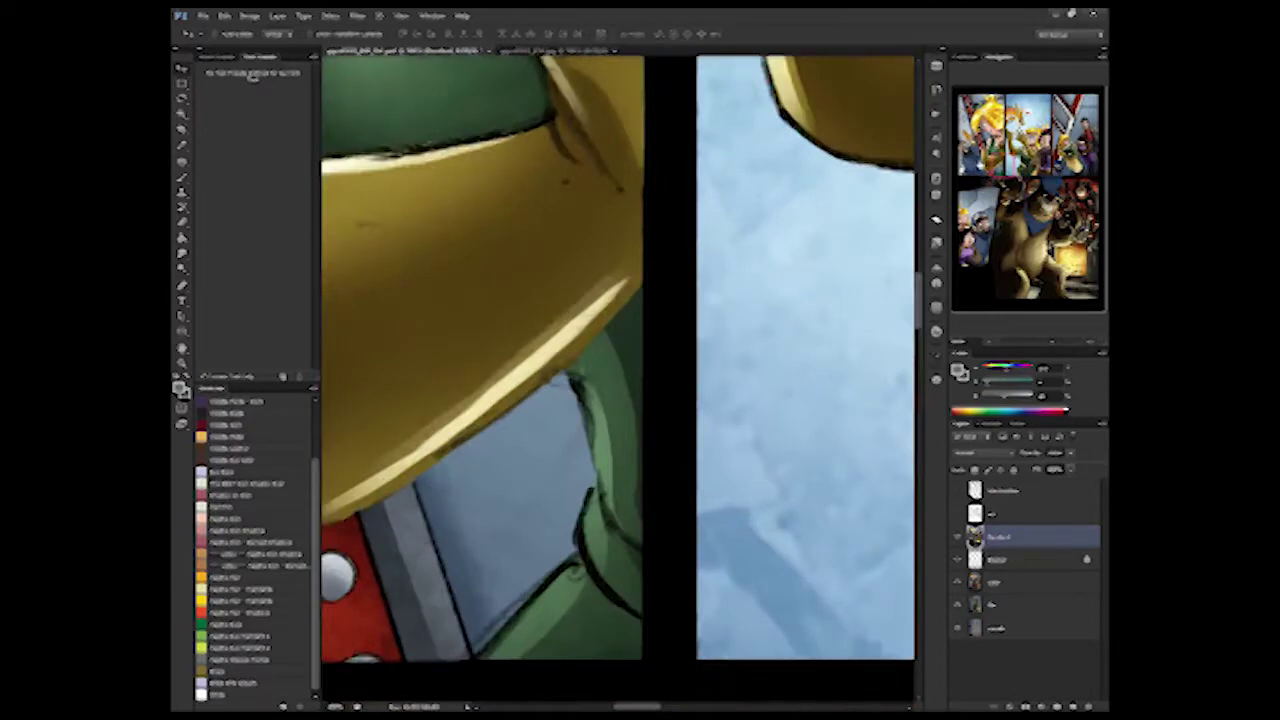
{"action": "left_click_drag", "start_coordinate": [965, 150], "coordinate": [964, 152]}
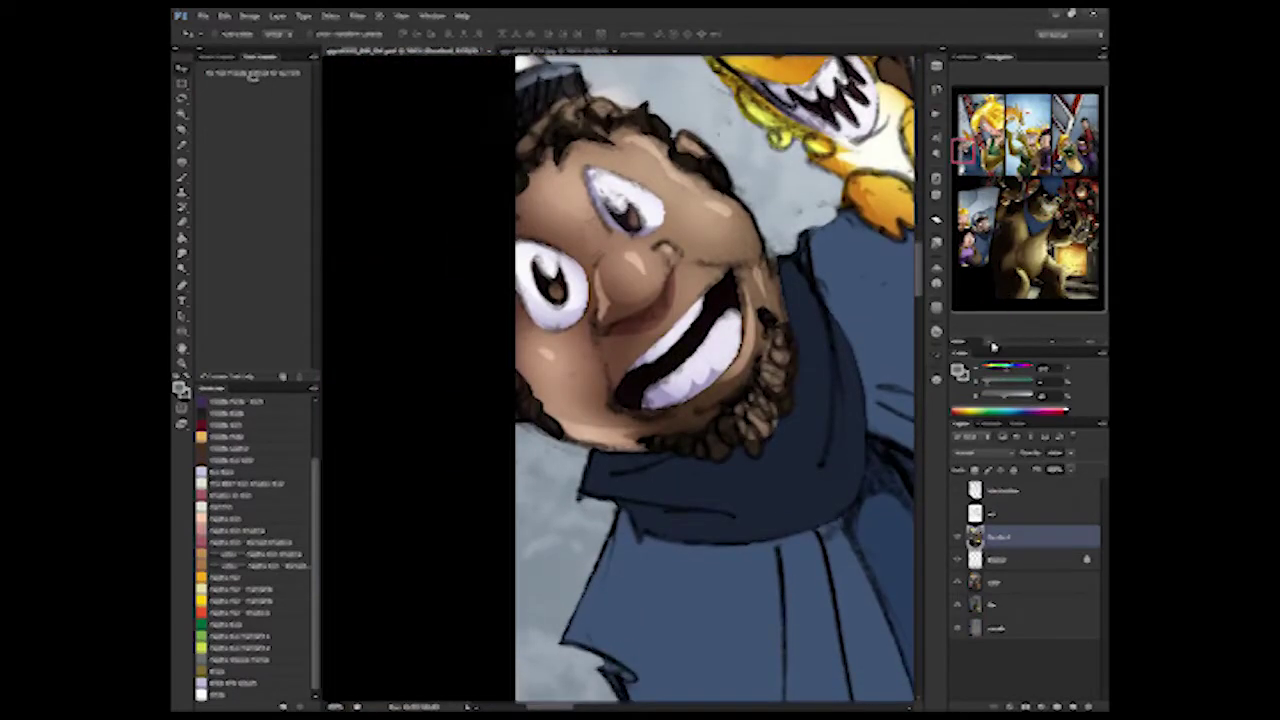
{"action": "left_click", "coordinate": [989, 343]}
{"action": "left_click", "coordinate": [989, 343]}
{"action": "left_click", "coordinate": [989, 343]}
{"action": "left_click_drag", "start_coordinate": [677, 469], "coordinate": [554, 430]}
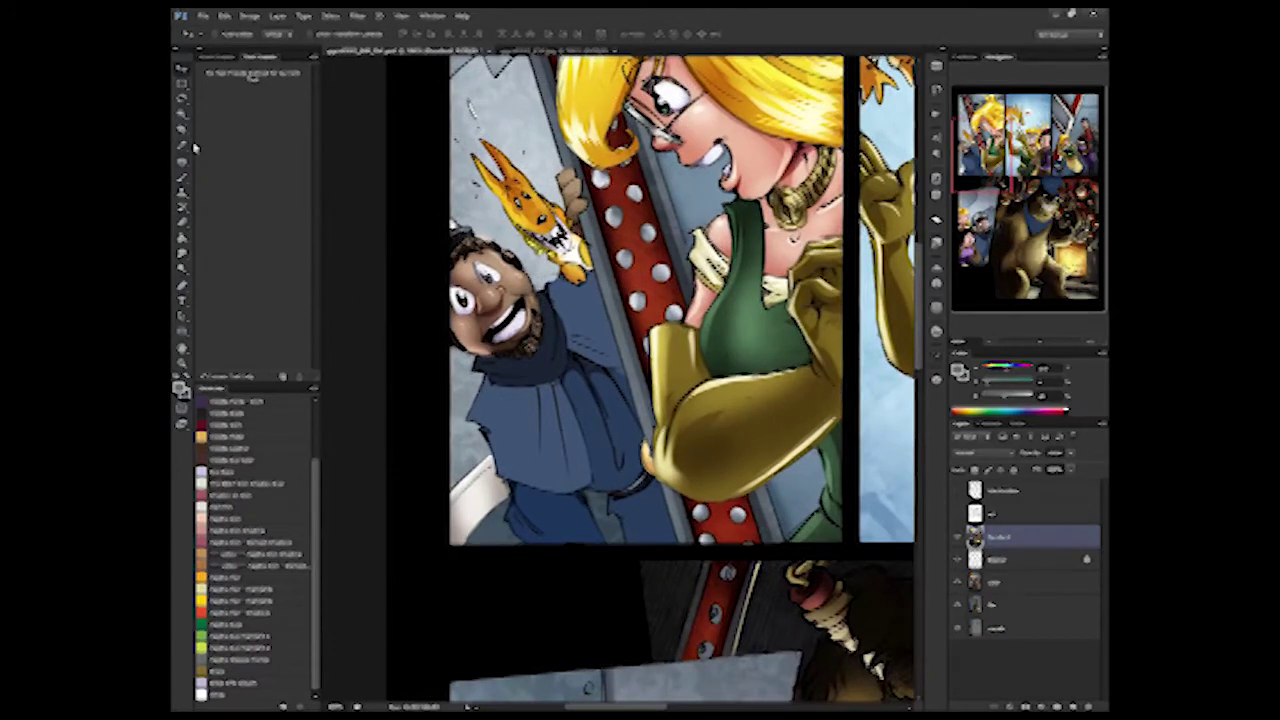
- Select the bearded man's collar, cape, robe and pants in turn with the Magic Wand in the first panel
{"action": "left_click", "coordinate": [183, 115]}
{"action": "left_click", "coordinate": [537, 362]}
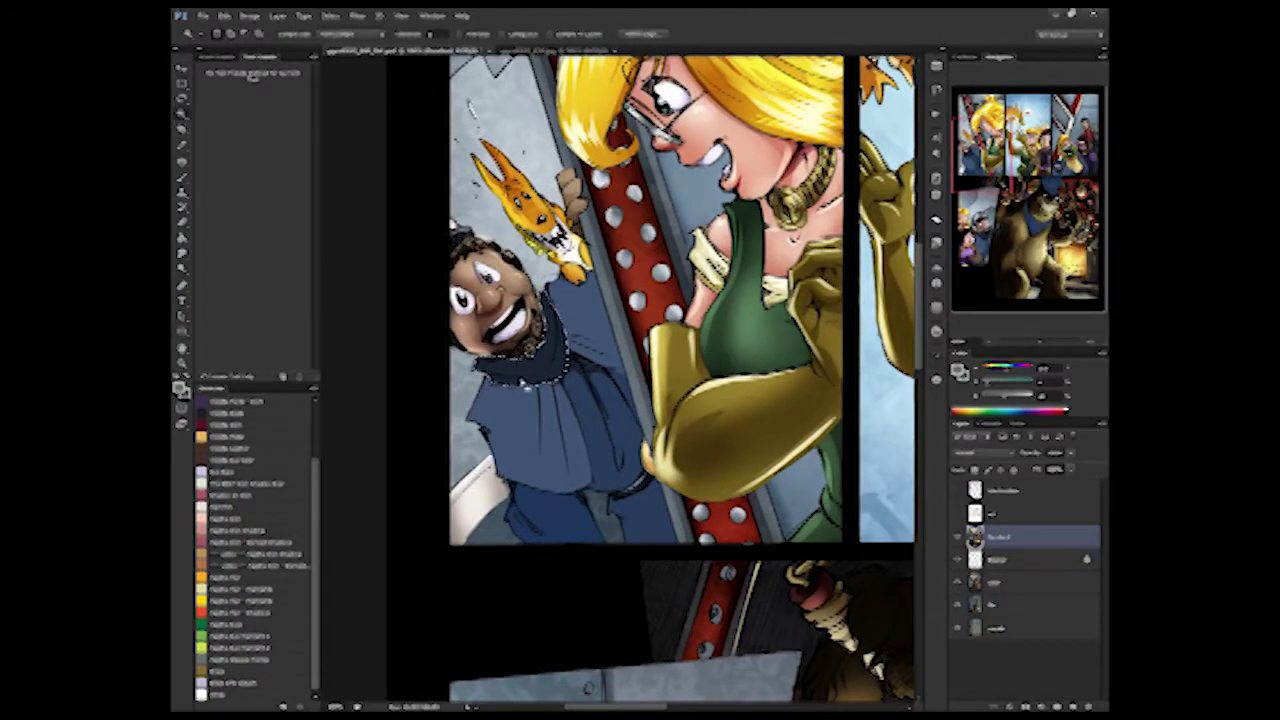
{"action": "left_click", "coordinate": [515, 417]}
{"action": "left_click", "coordinate": [586, 437]}
{"action": "left_click", "coordinate": [535, 521]}
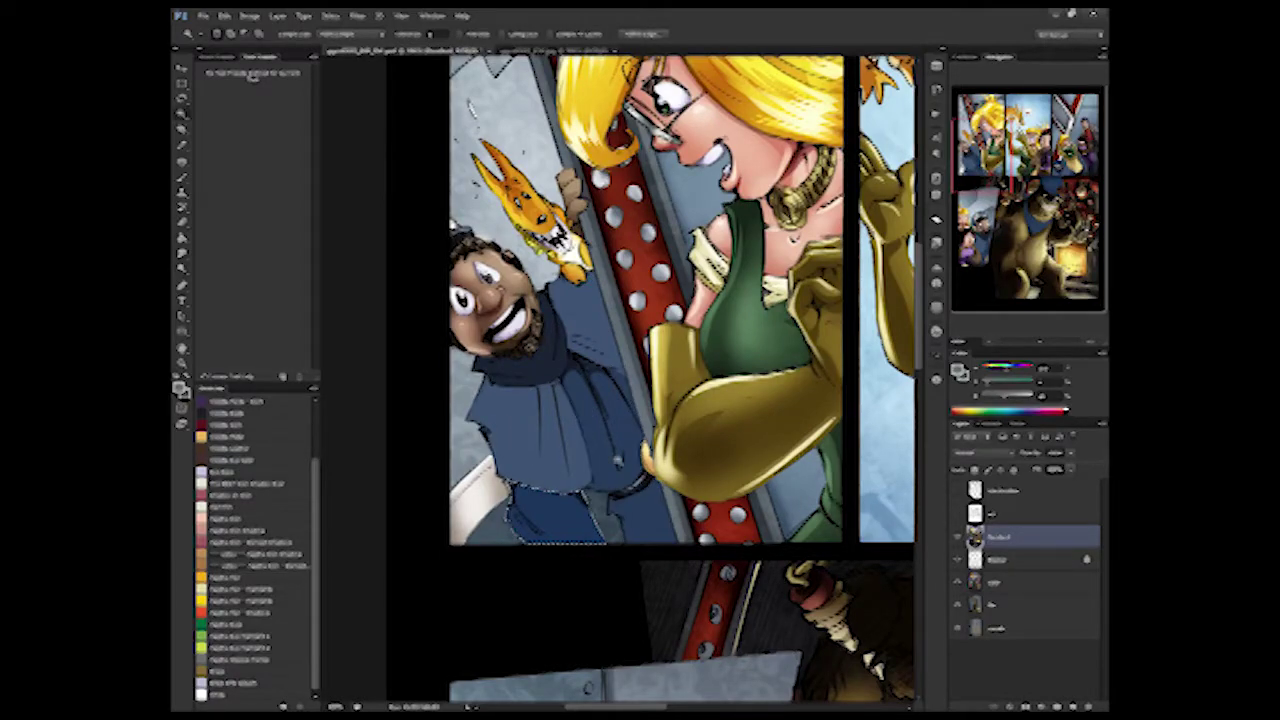
- Select the man's robe in the fourth panel and the blue hats in the neighbouring panels with the Magic Wand
{"action": "mouse_move", "coordinate": [991, 172]}
{"action": "left_mouse_down"}
{"action": "mouse_move", "coordinate": [1038, 180]}
{"action": "mouse_move", "coordinate": [996, 240]}
{"action": "left_mouse_up"}
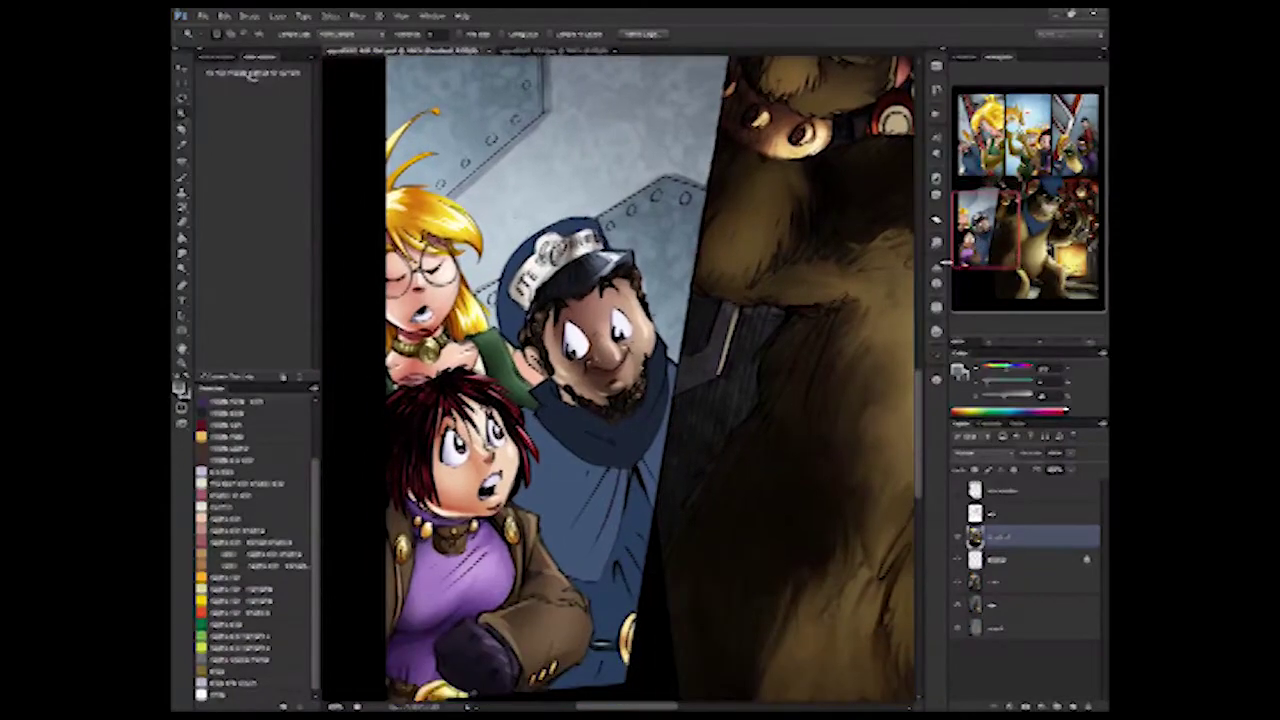
{"action": "left_click", "coordinate": [633, 519]}
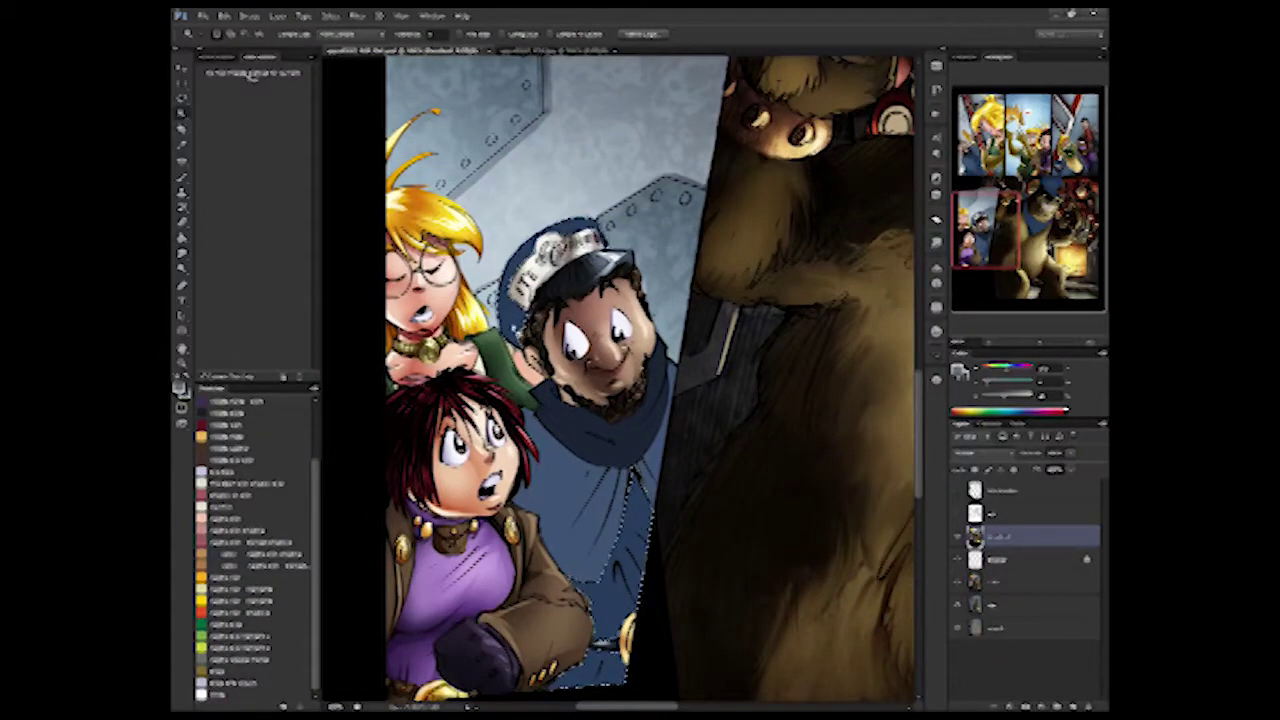
{"action": "left_click_drag", "start_coordinate": [986, 231], "coordinate": [1046, 186]}
{"action": "left_click", "coordinate": [701, 180]}
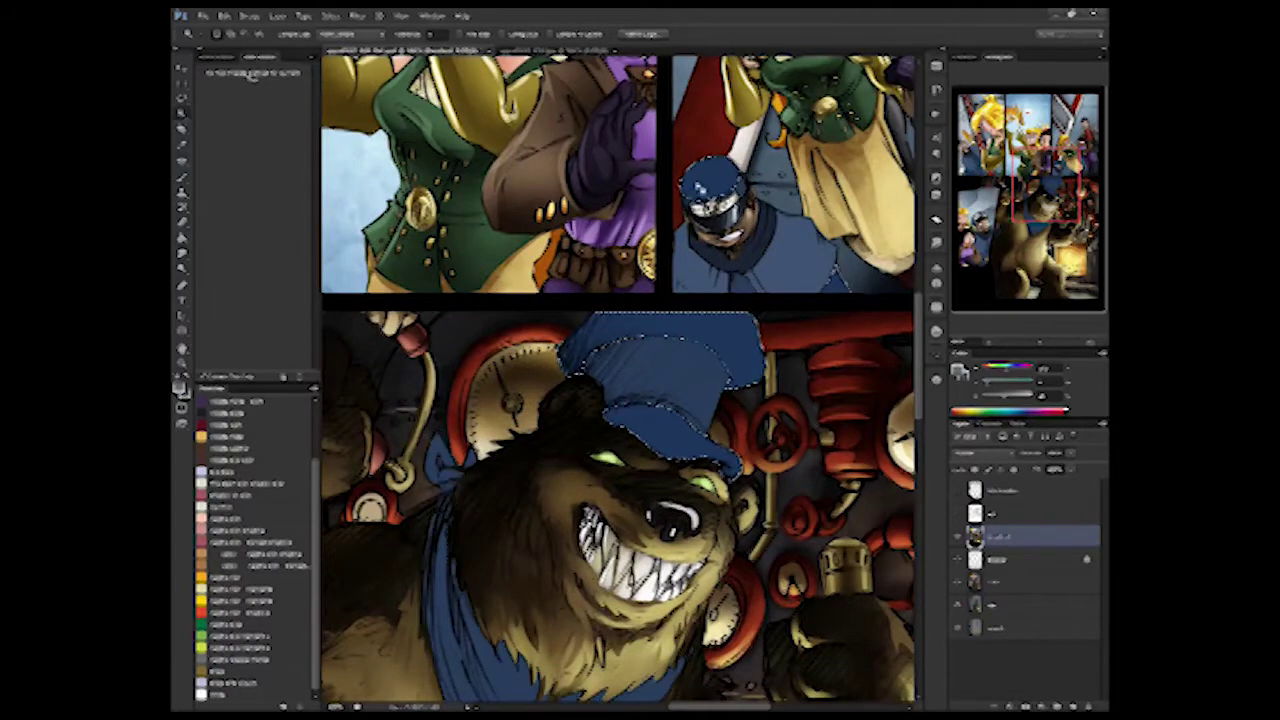
{"action": "scroll", "coordinate": [568, 488], "scroll_direction": "down", "scroll_amount": 2}
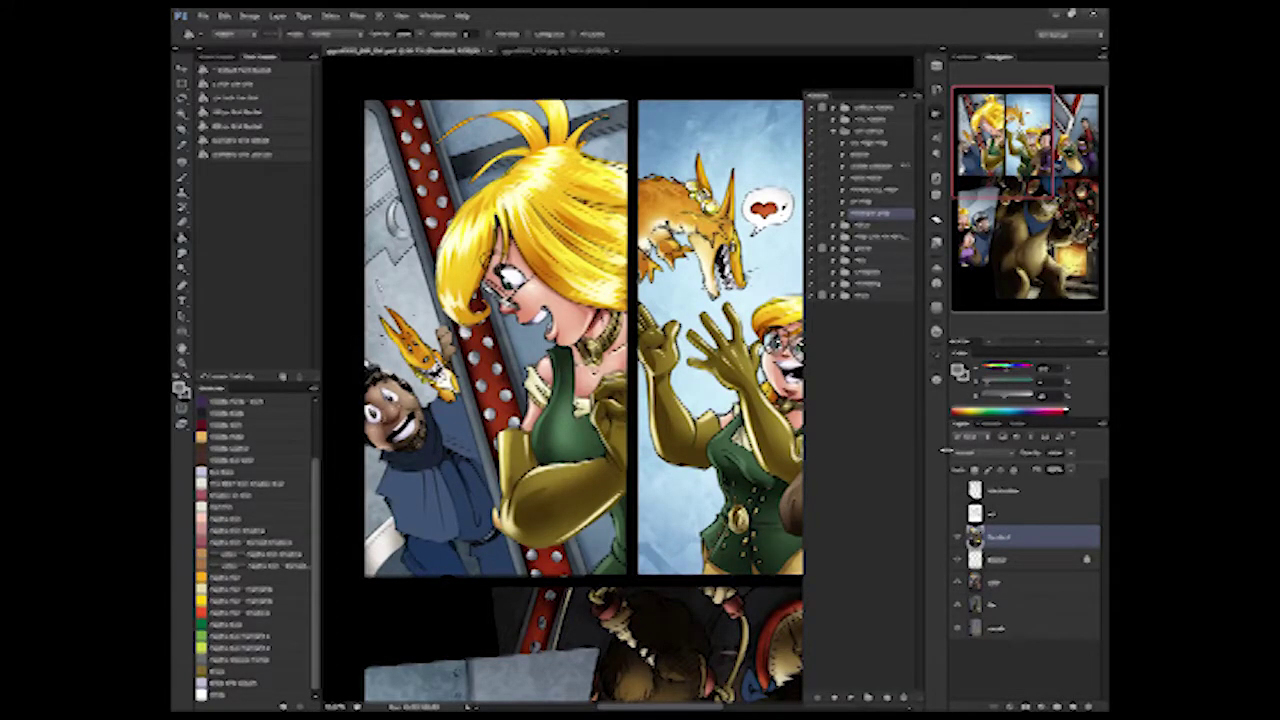
- Run the highlighted action to set up layer groups above the Rendered layer, and name them robe, collar, cape, pants and hat
{"action": "left_click", "coordinate": [850, 697]}
{"action": "left_click", "coordinate": [850, 697]}
{"action": "left_click", "coordinate": [850, 697]}
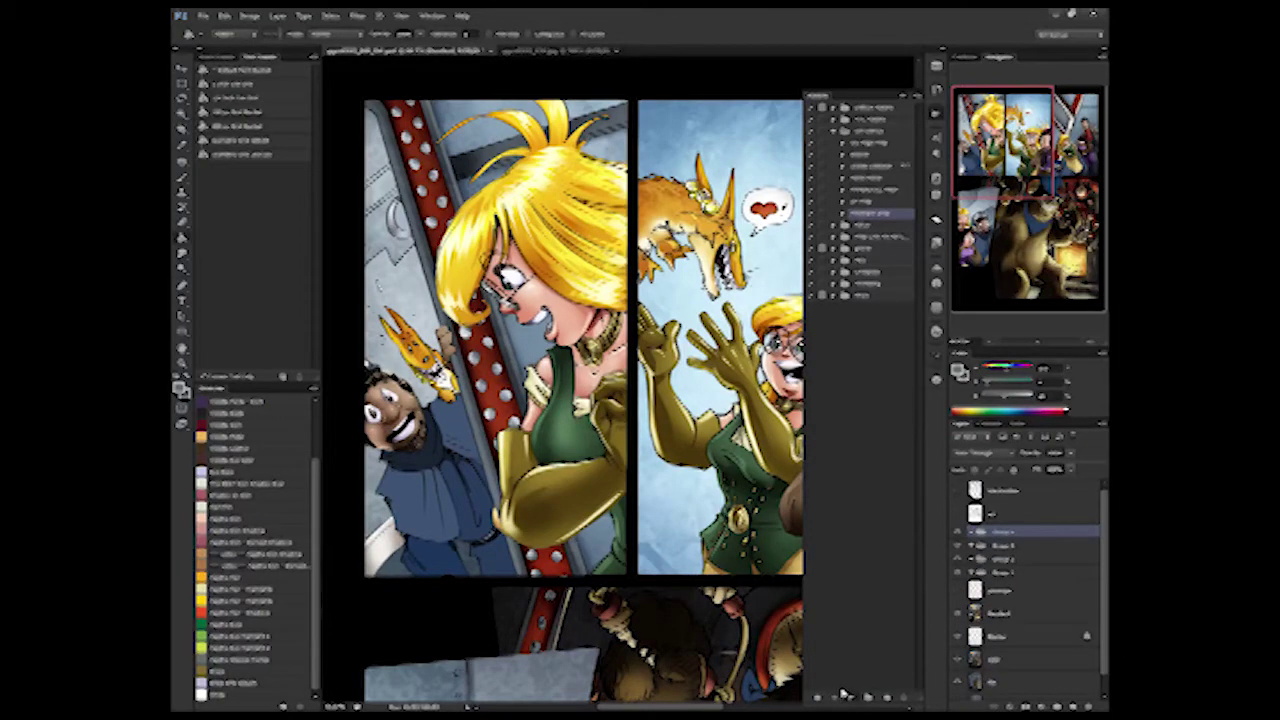
{"action": "left_click", "coordinate": [846, 694]}
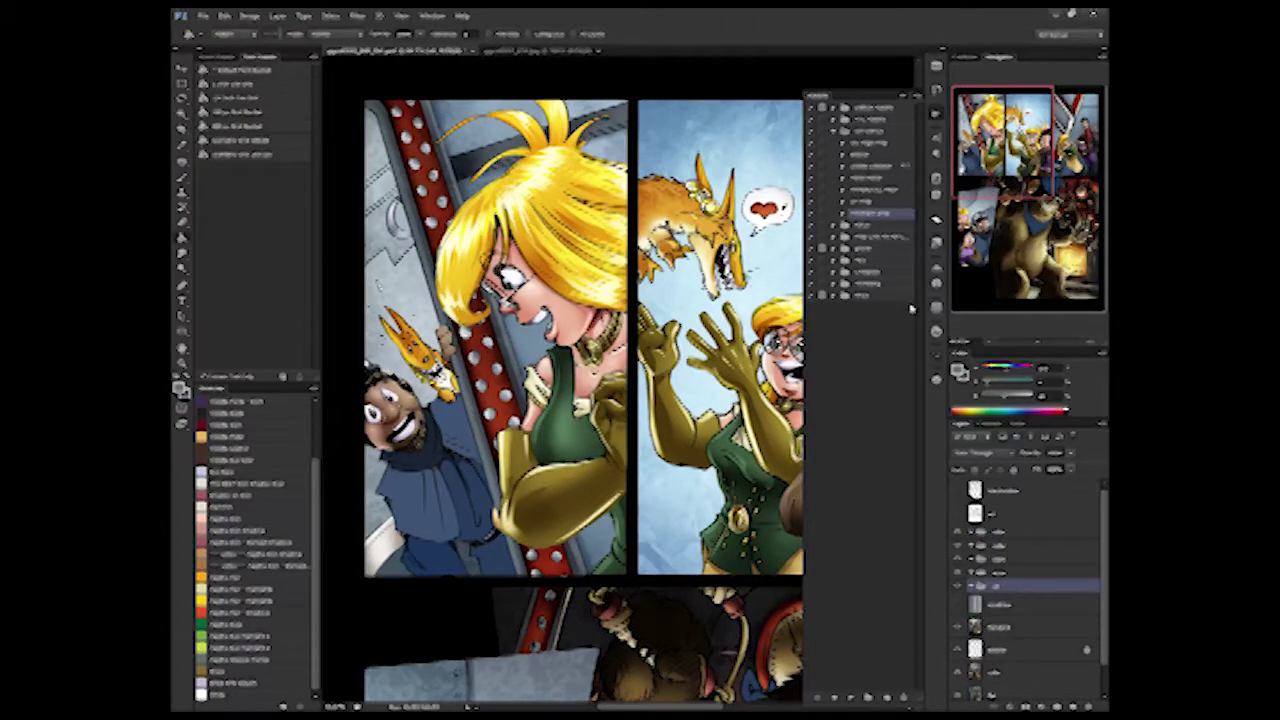
{"action": "left_click", "coordinate": [903, 97]}
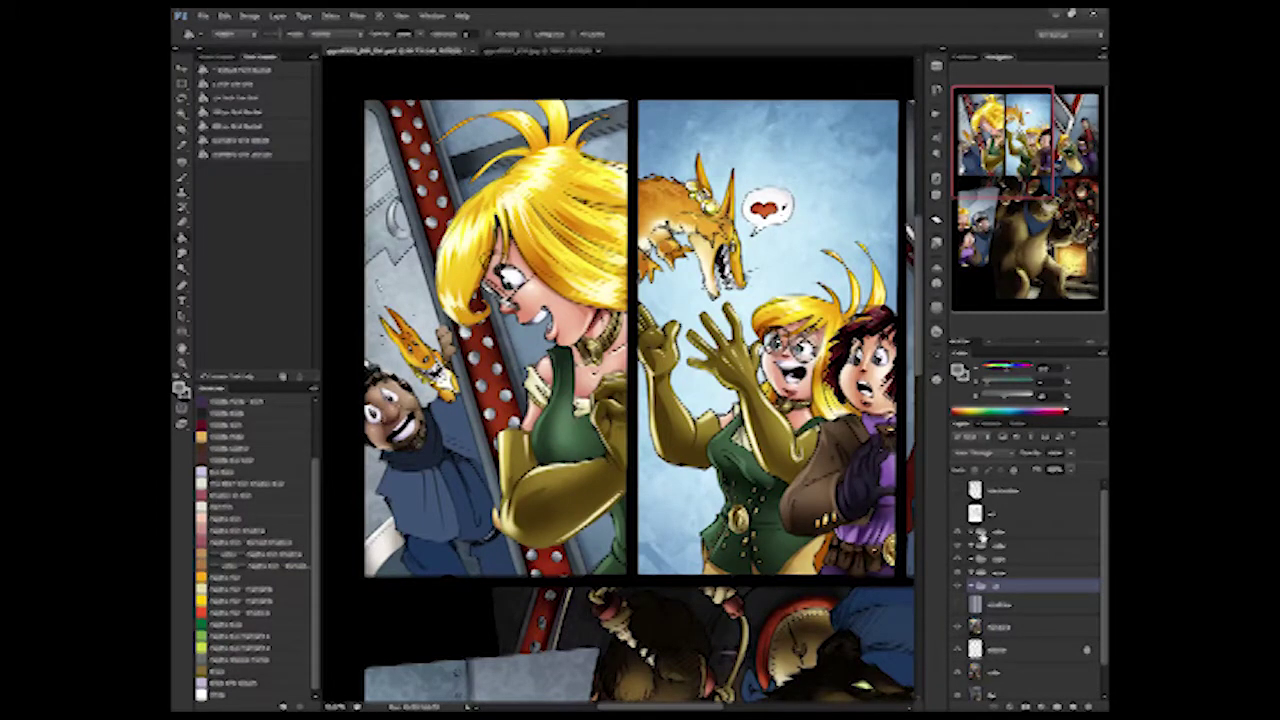
- Go through the robe, collar, cape, pants and hat groups and the pinstripe layer to review the layer structure
{"action": "left_click", "coordinate": [980, 535]}
{"action": "left_click", "coordinate": [979, 548]}
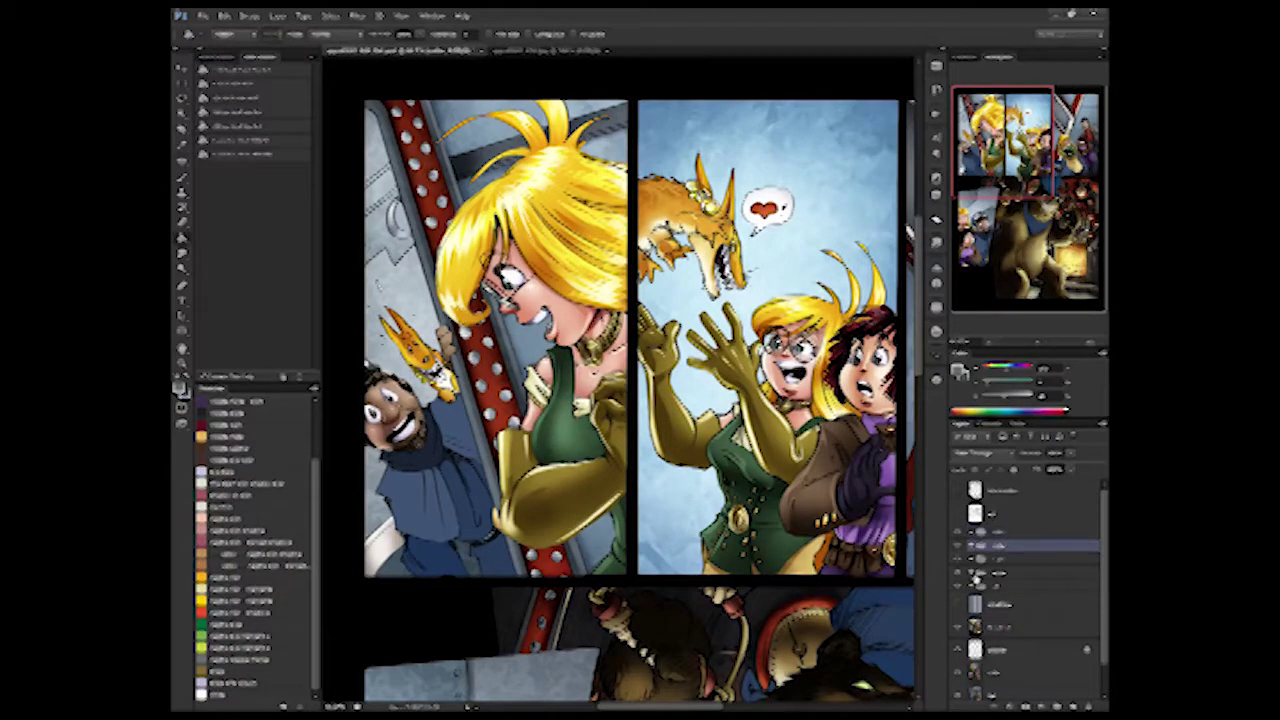
{"action": "left_click", "coordinate": [980, 558]}
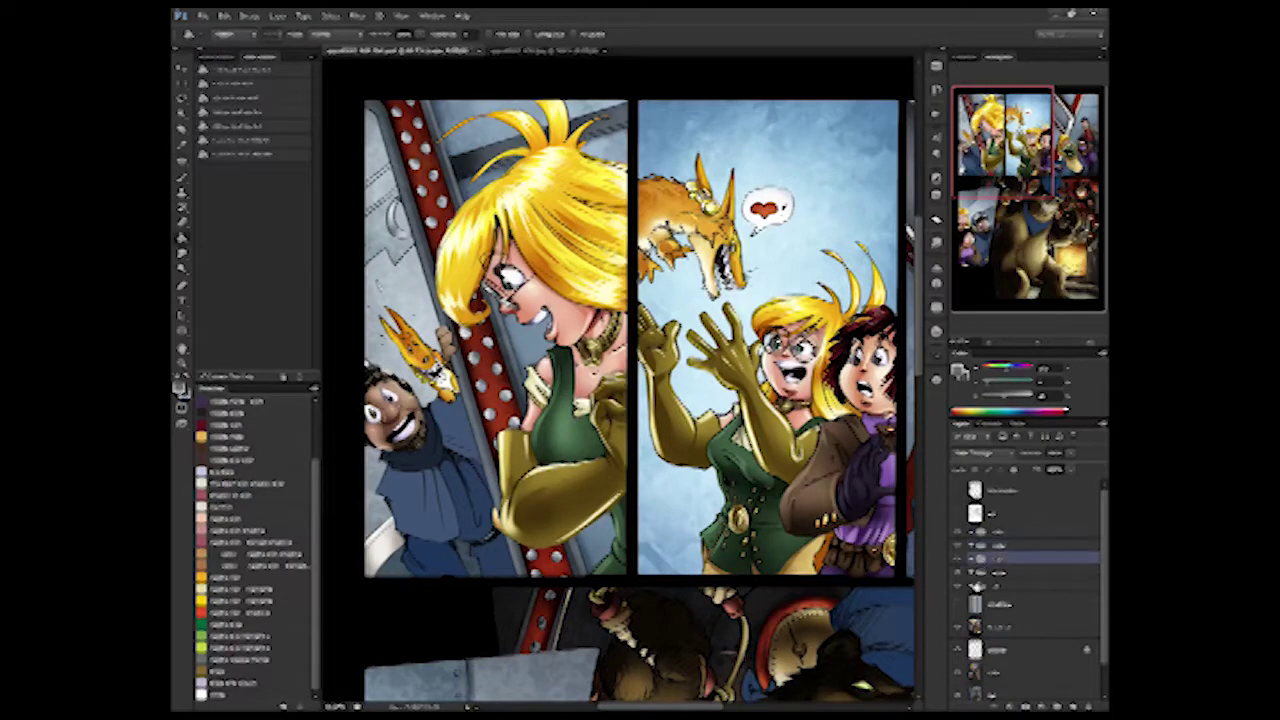
{"action": "left_click", "coordinate": [980, 572]}
{"action": "left_click", "coordinate": [980, 586]}
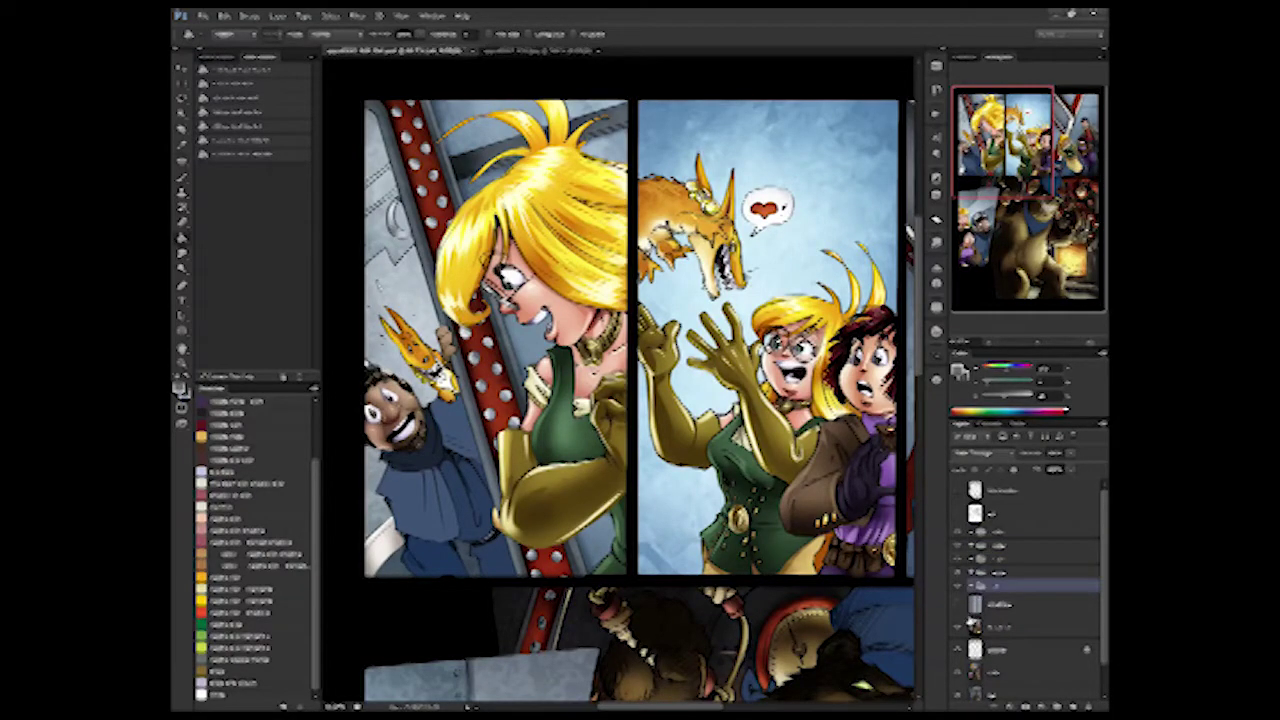
{"action": "left_click", "coordinate": [984, 605]}
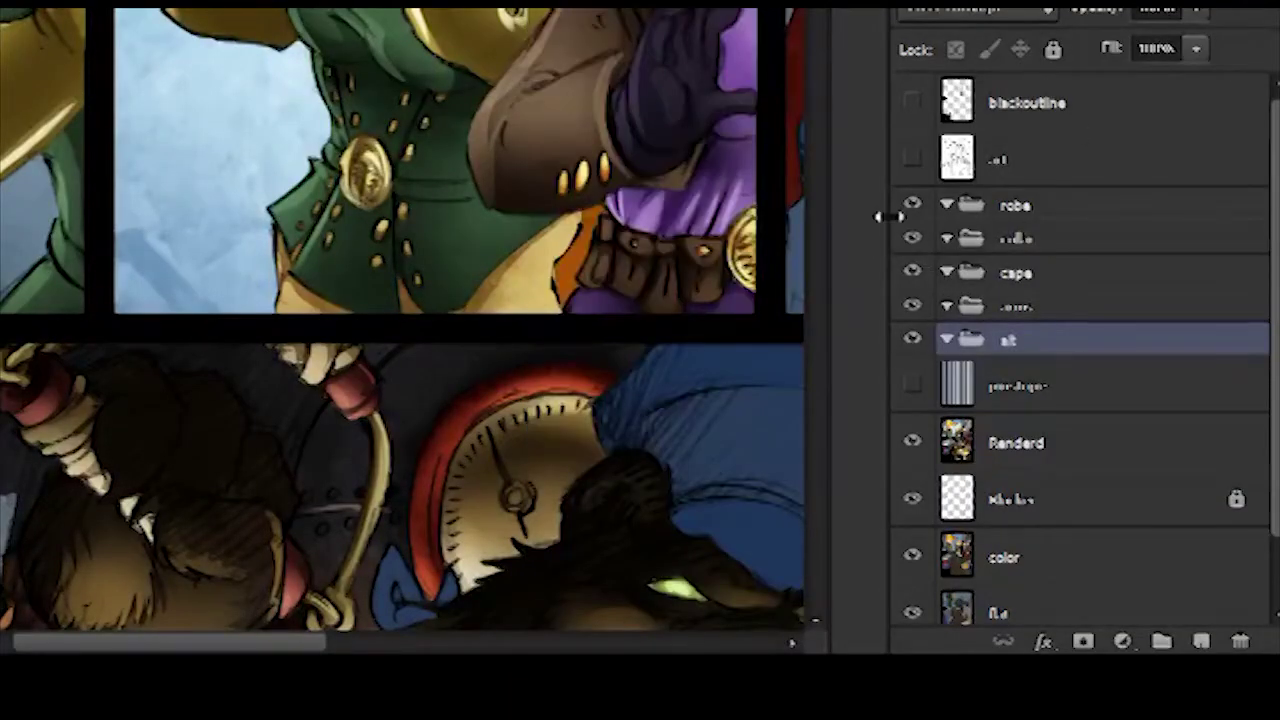
{"action": "left_click", "coordinate": [975, 208]}
{"action": "left_click", "coordinate": [965, 240]}
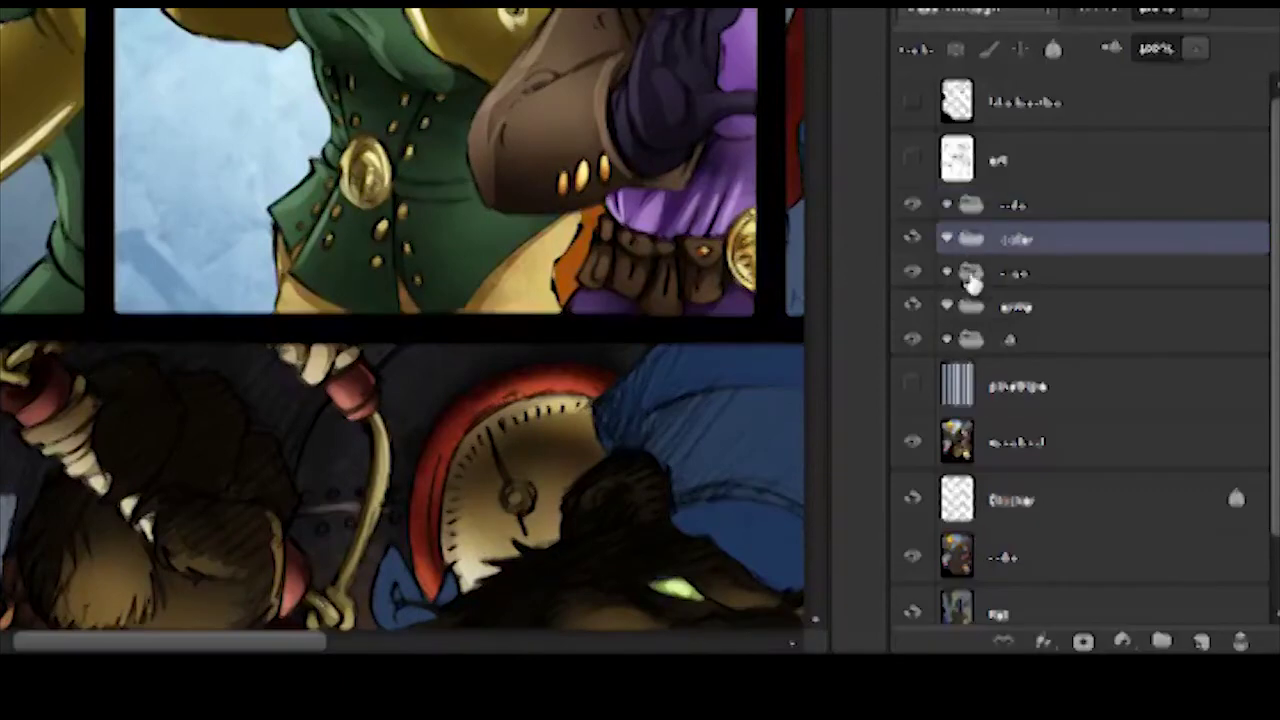
{"action": "left_click", "coordinate": [968, 276]}
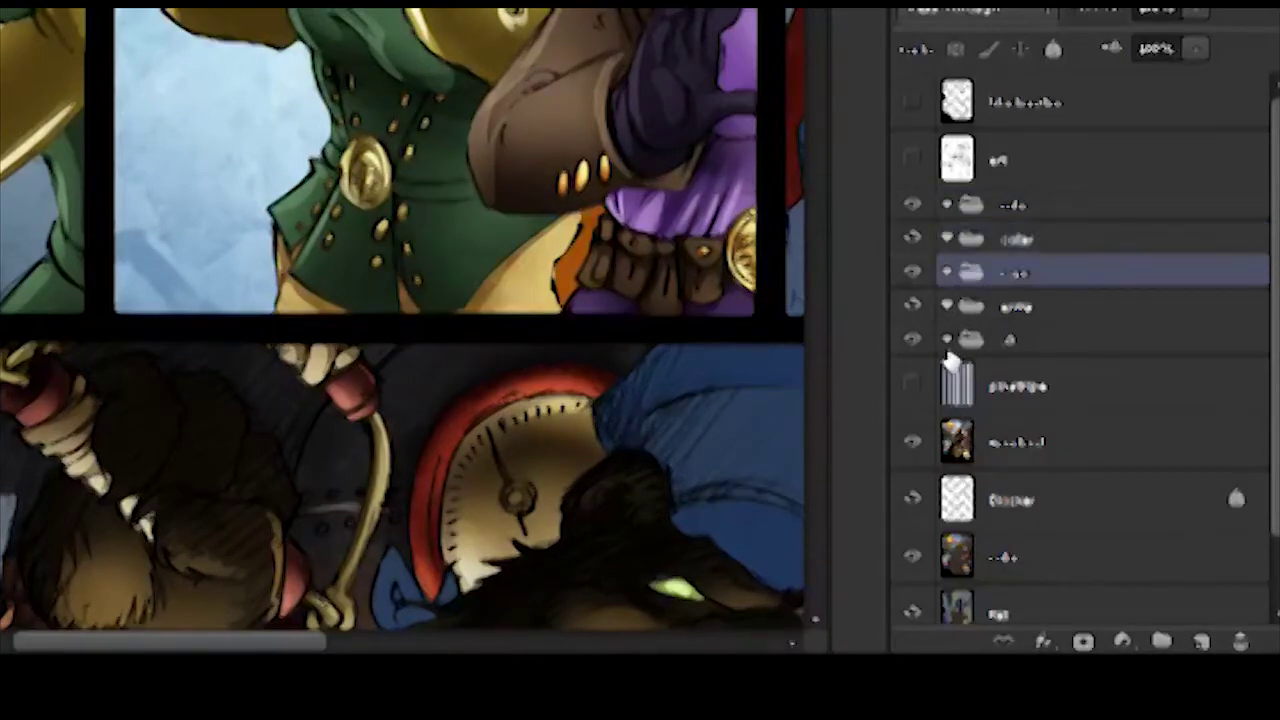
{"action": "left_click", "coordinate": [973, 312]}
{"action": "left_click", "coordinate": [966, 338]}
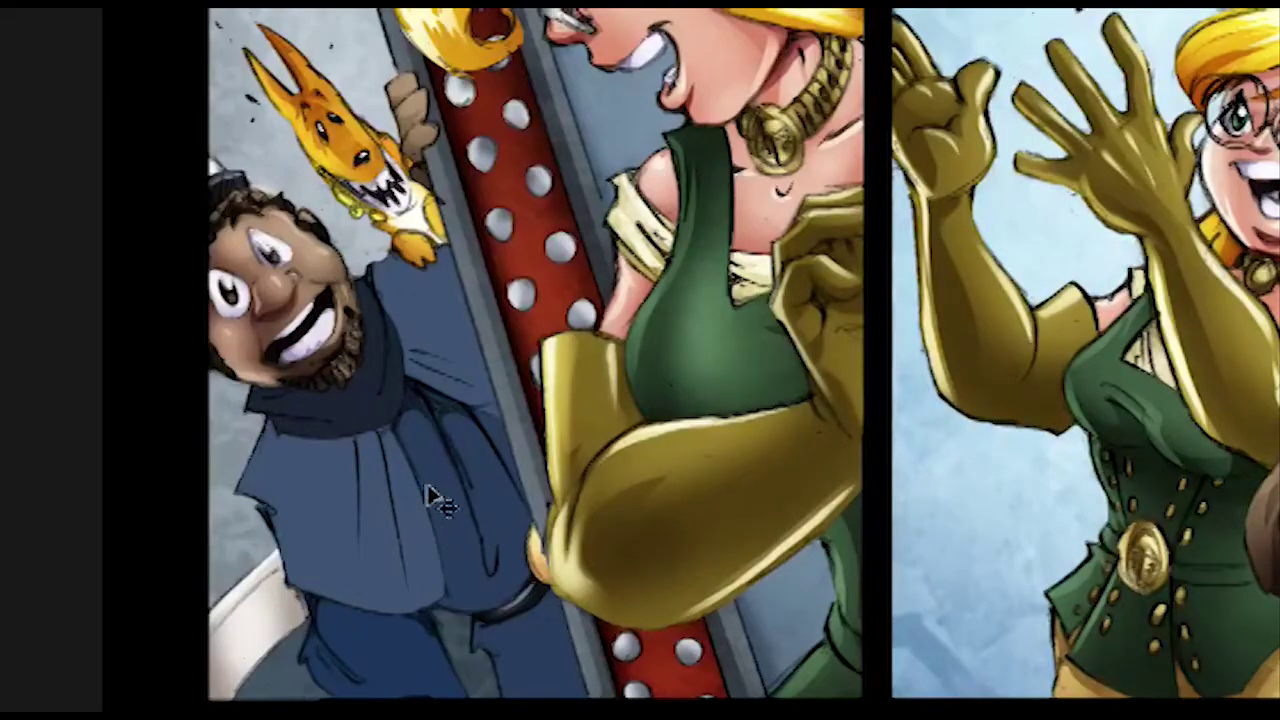
- Mask the robe group with the selection of the man's robe areas
{"action": "left_click_drag", "start_coordinate": [451, 506], "coordinate": [455, 540]}
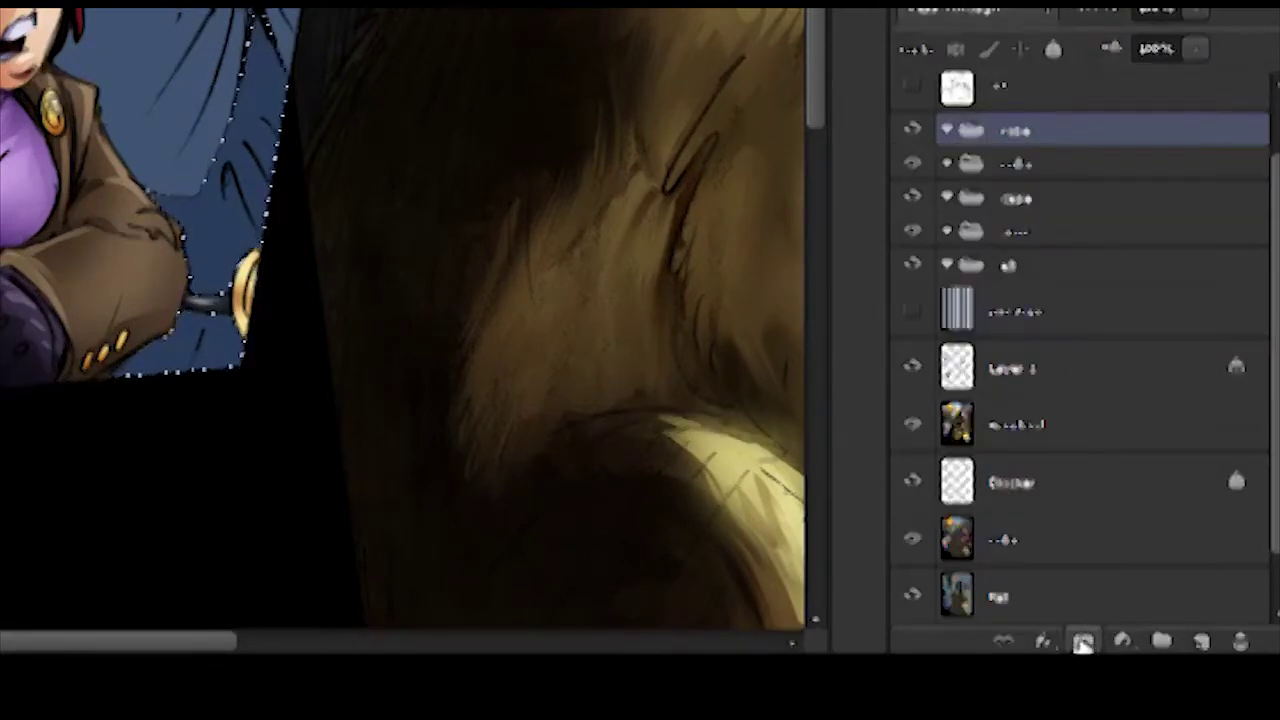
{"action": "left_click", "coordinate": [1084, 642]}
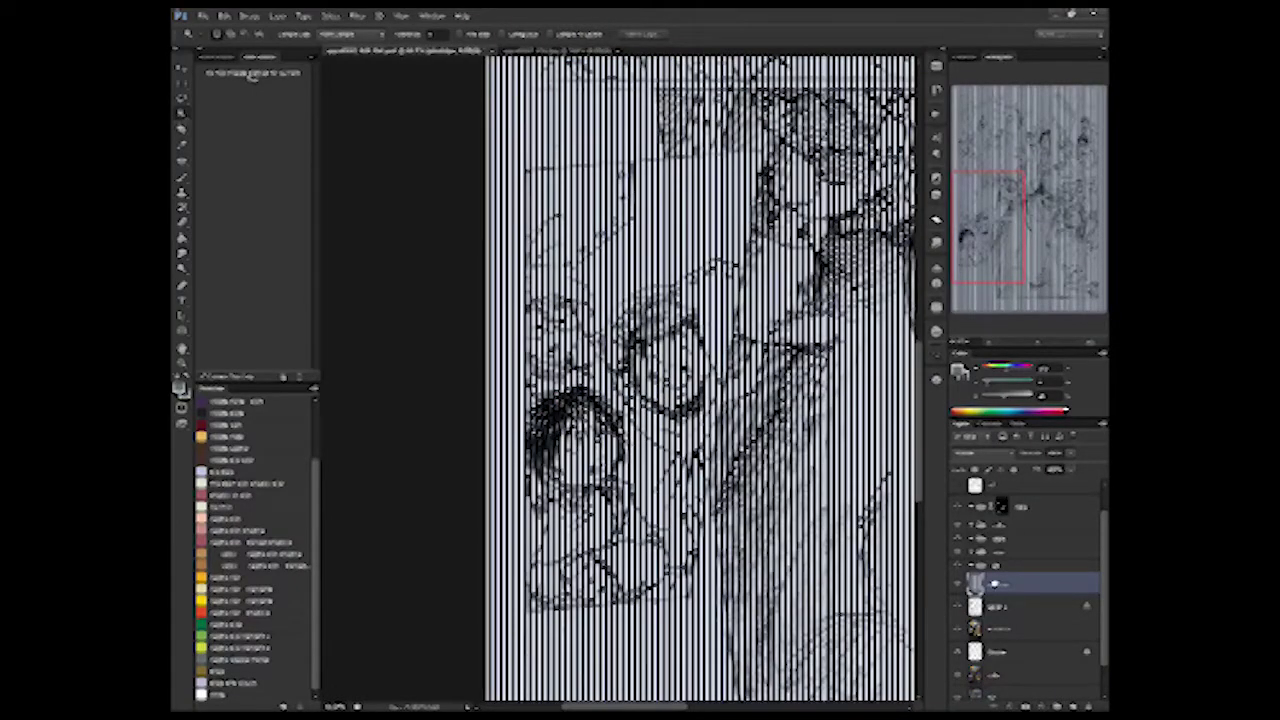
- Try the pinstripe layer inside the masked robe group, move it back below the groups and hide it
{"action": "mouse_move", "coordinate": [996, 584]}
{"action": "left_mouse_down"}
{"action": "mouse_move", "coordinate": [981, 508]}
{"action": "mouse_move", "coordinate": [1008, 537]}
{"action": "left_mouse_up"}
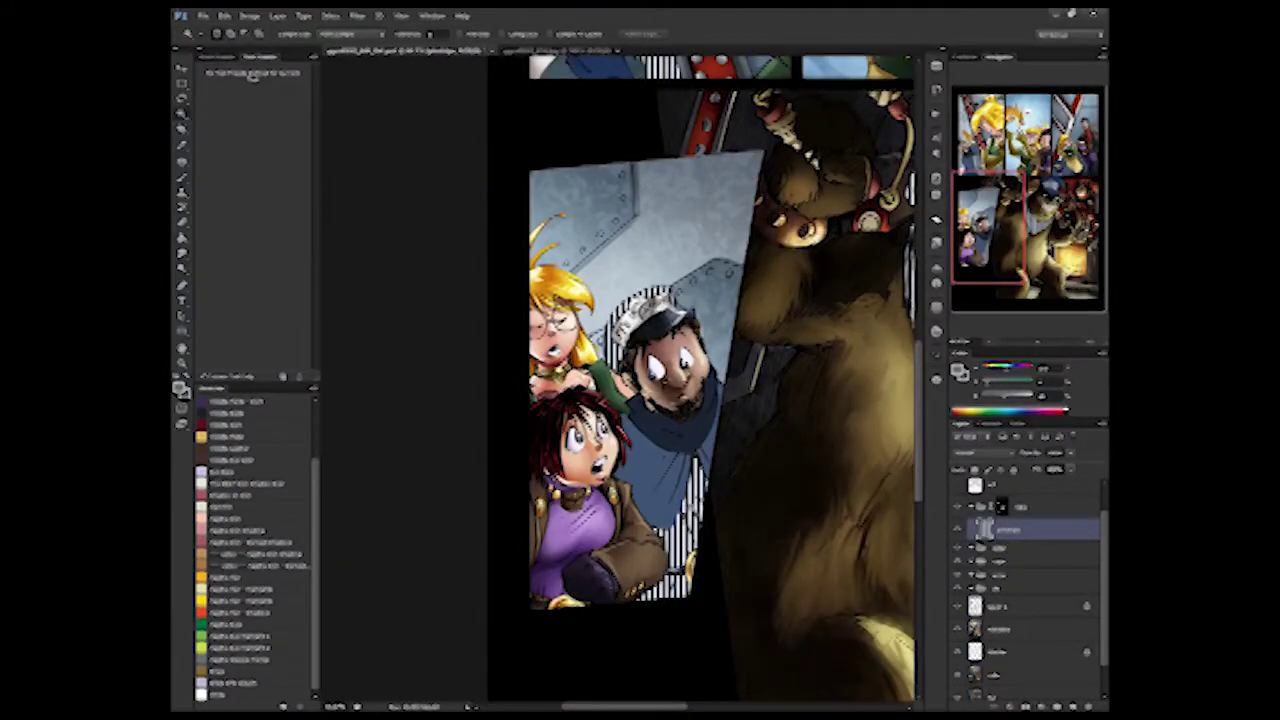
{"action": "left_click_drag", "start_coordinate": [670, 200], "coordinate": [562, 584]}
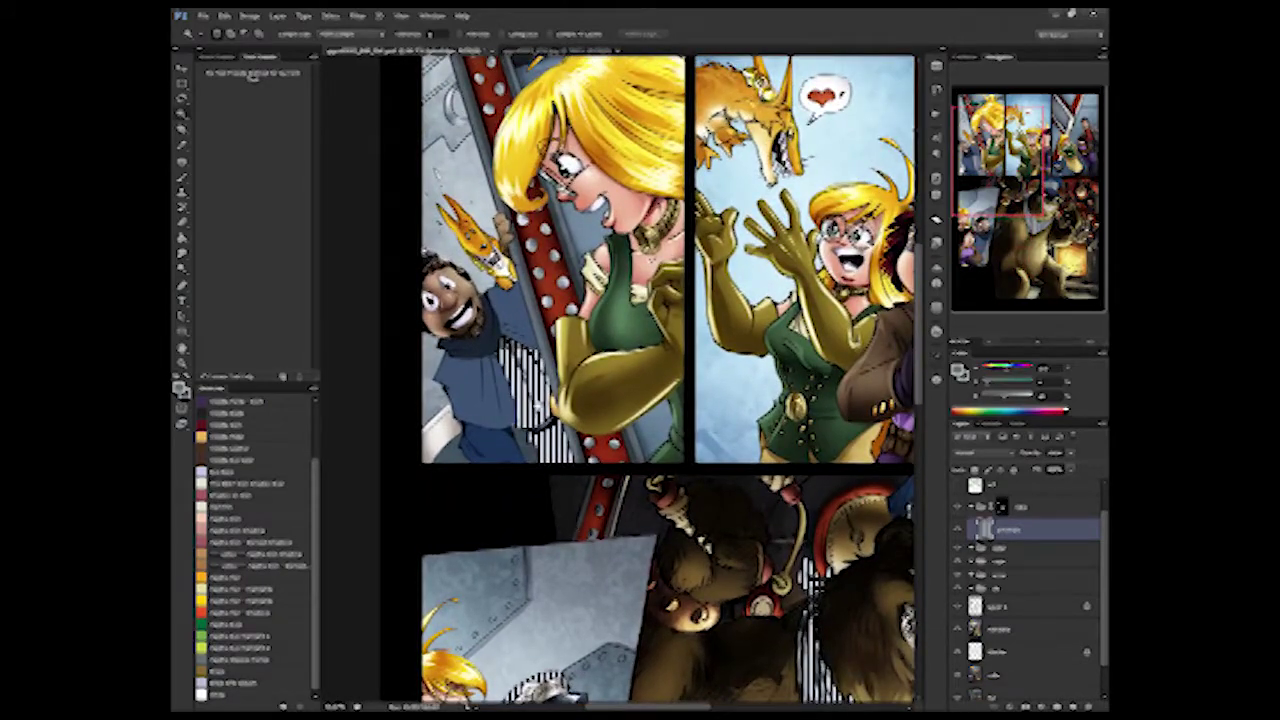
{"action": "left_click_drag", "start_coordinate": [1003, 533], "coordinate": [991, 600]}
{"action": "left_click", "coordinate": [957, 586]}
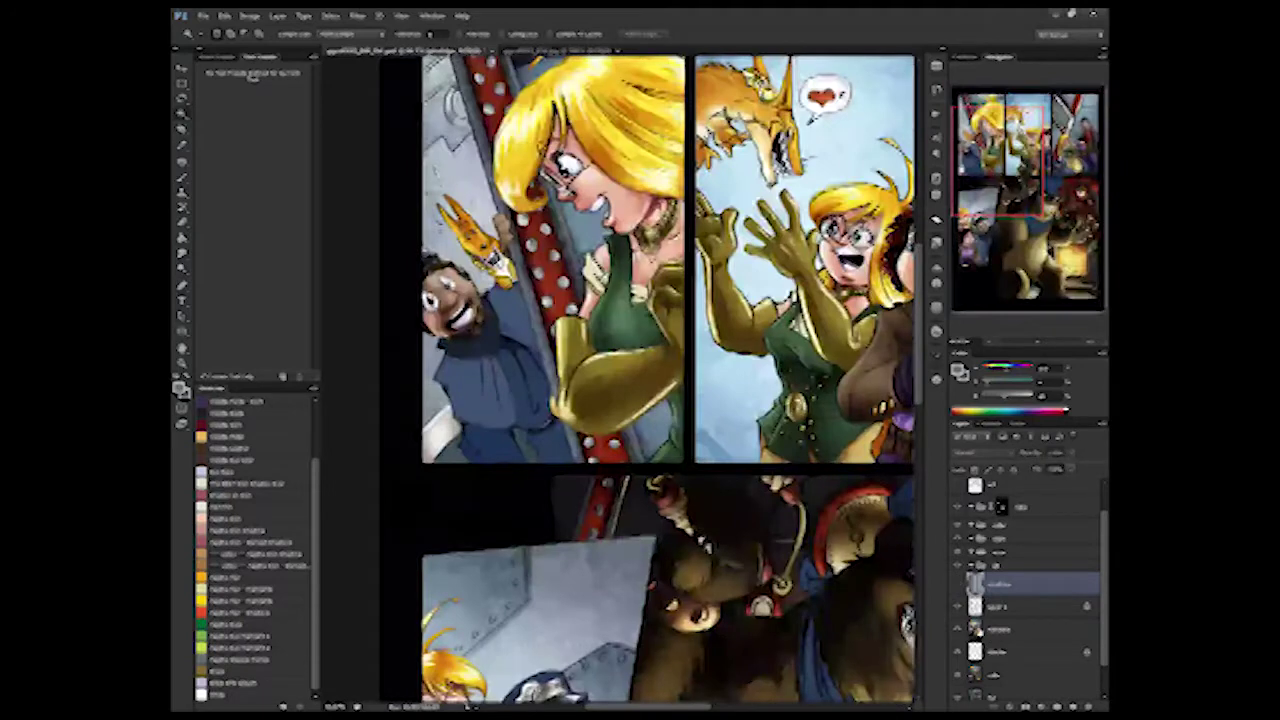
{"action": "left_click_drag", "start_coordinate": [567, 580], "coordinate": [612, 453]}
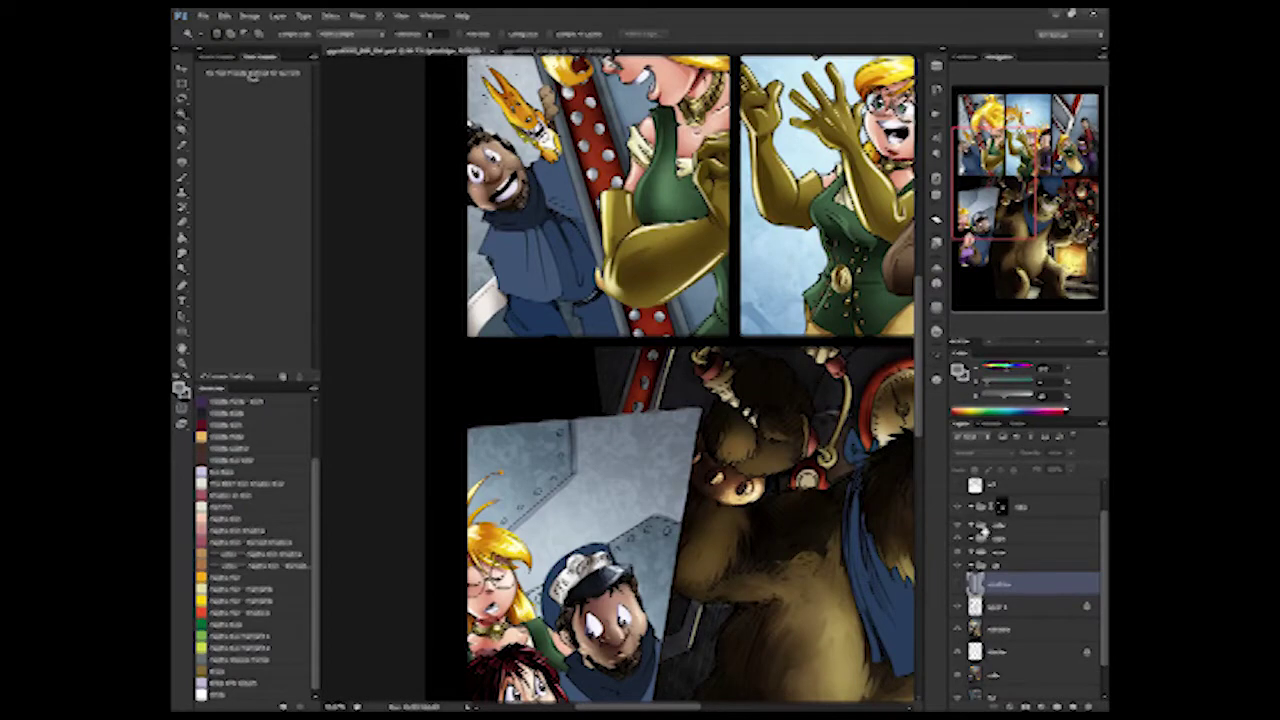
- Mask the collar and cape groups with selections of the man's collar and cape taken from the flat colour layer
{"action": "left_click", "coordinate": [986, 607]}
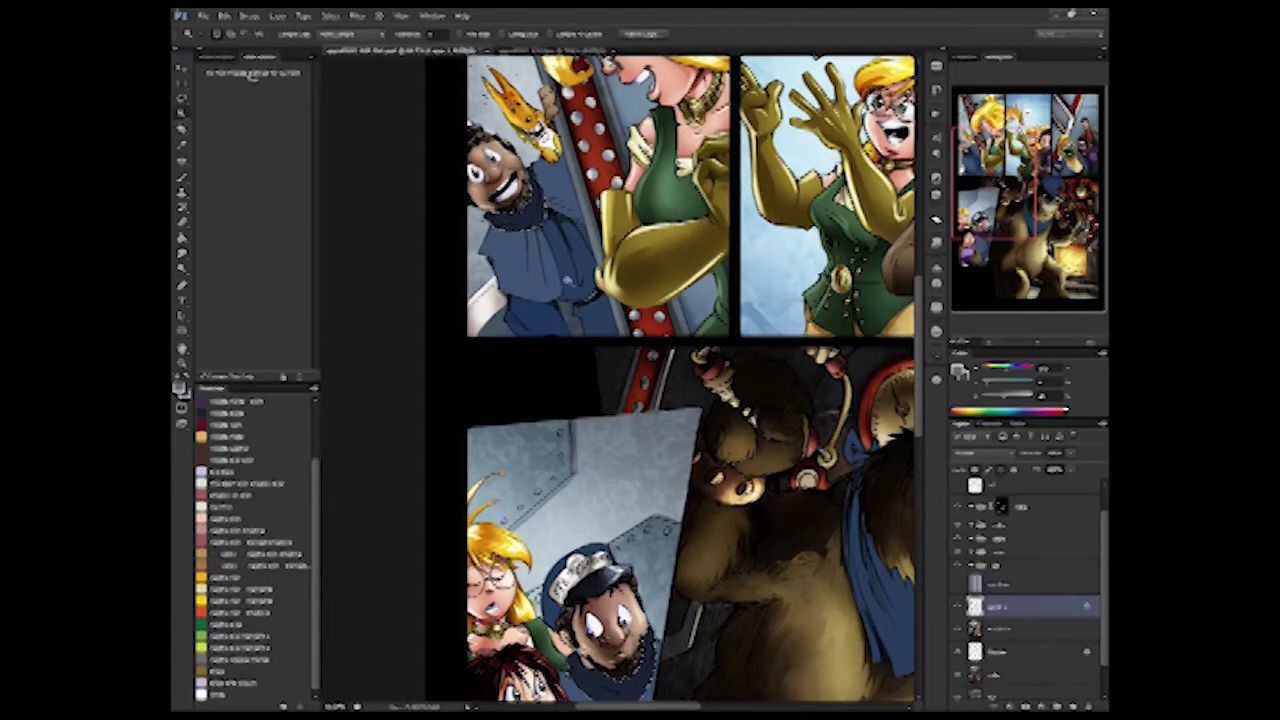
{"action": "left_click", "coordinate": [1005, 525]}
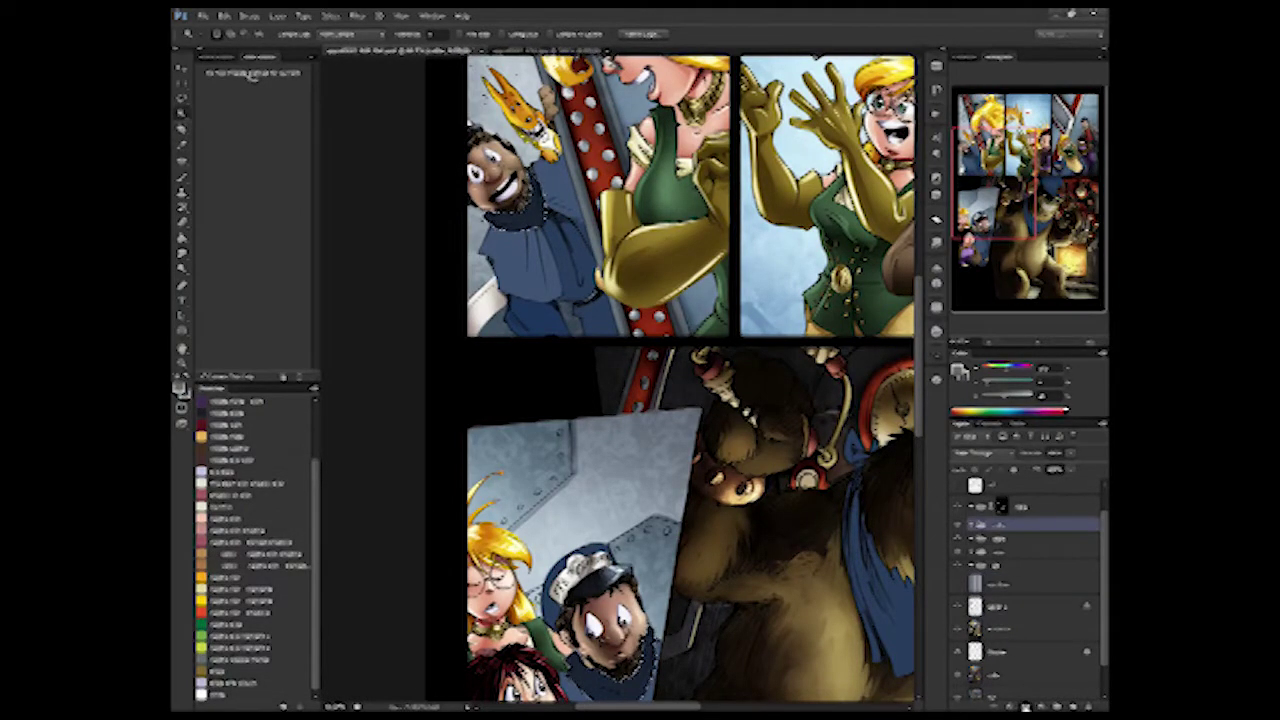
{"action": "left_click", "coordinate": [966, 613]}
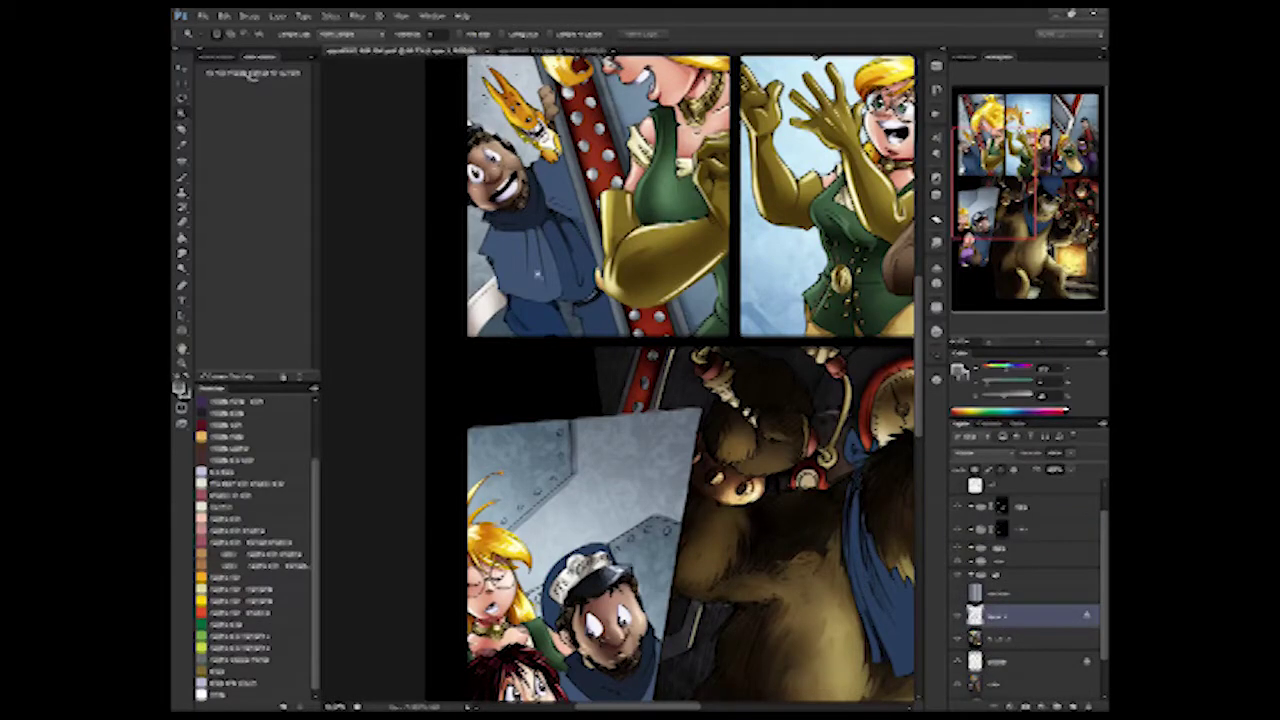
{"action": "left_click", "coordinate": [993, 549]}
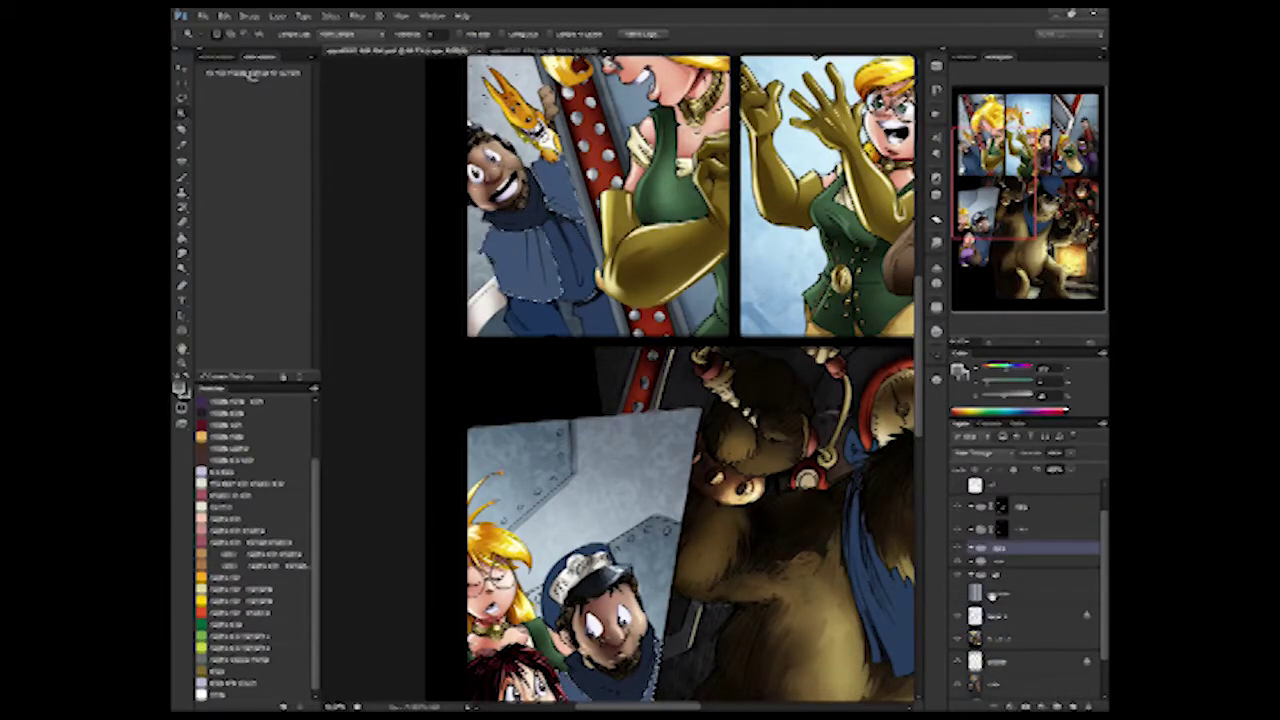
{"action": "left_click", "coordinate": [1027, 706]}
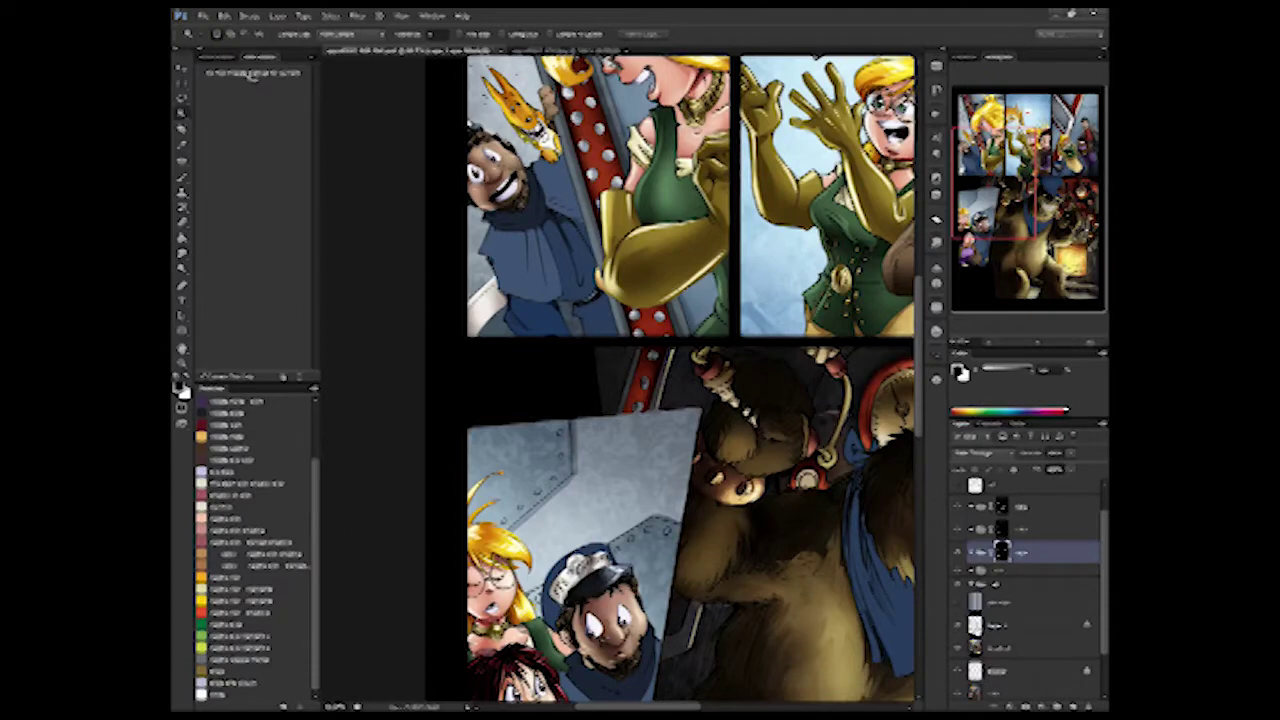
- Mask the pants group with a selection of the man's pants taken from the flat colour layer
{"action": "left_click", "coordinate": [962, 625]}
{"action": "left_click", "coordinate": [524, 309]}
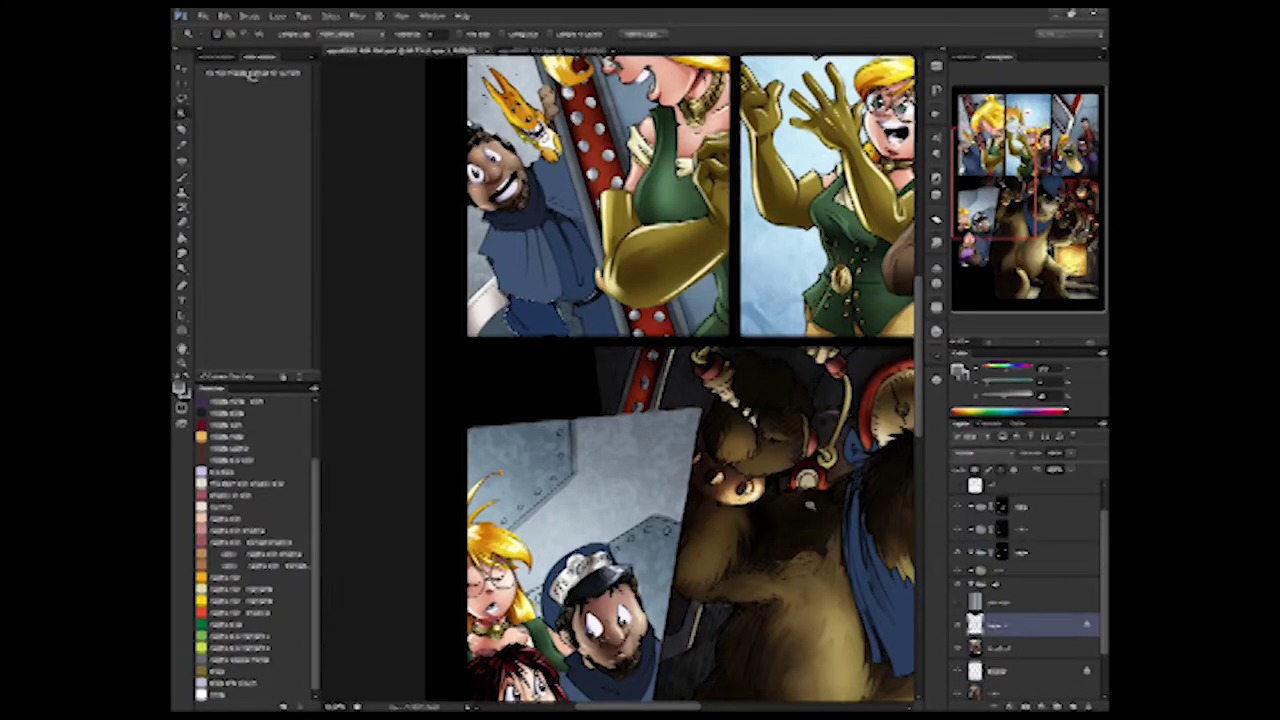
{"action": "left_click", "coordinate": [994, 571]}
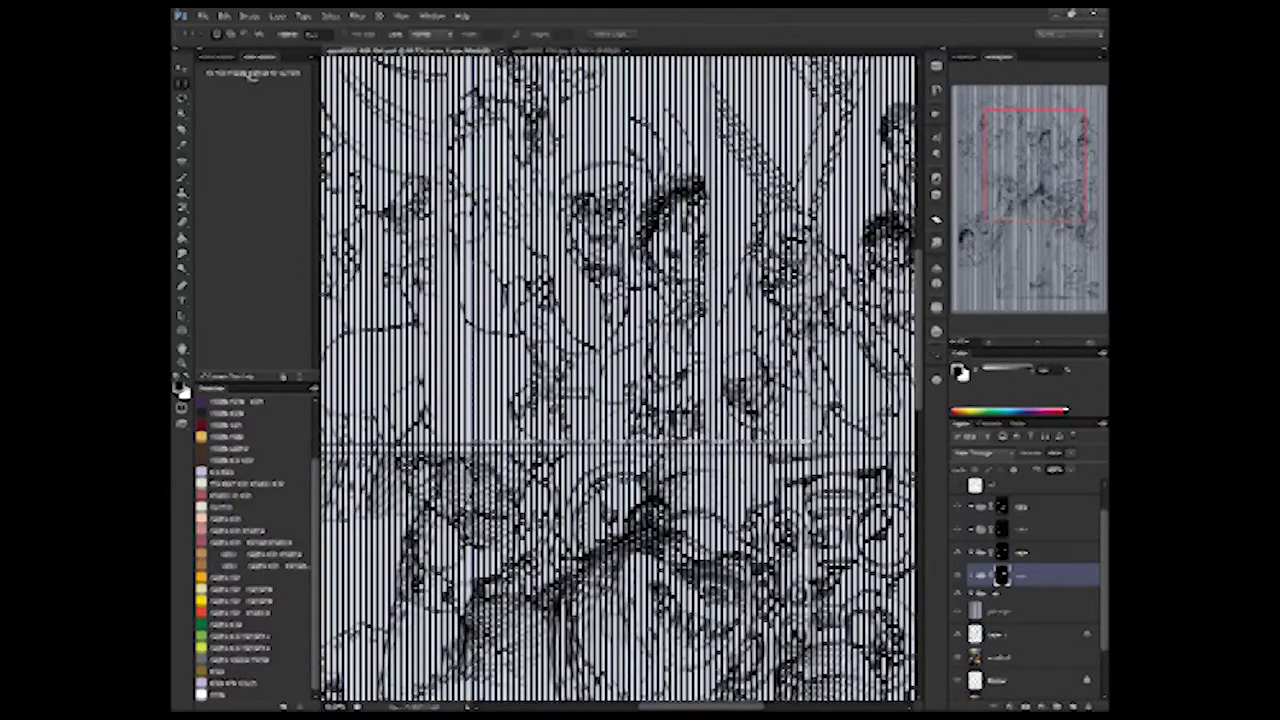
- Marquee-select a rectangular area across the second and third panels, and hide the pinstripe layer
{"action": "left_click_drag", "start_coordinate": [806, 438], "coordinate": [807, 438]}
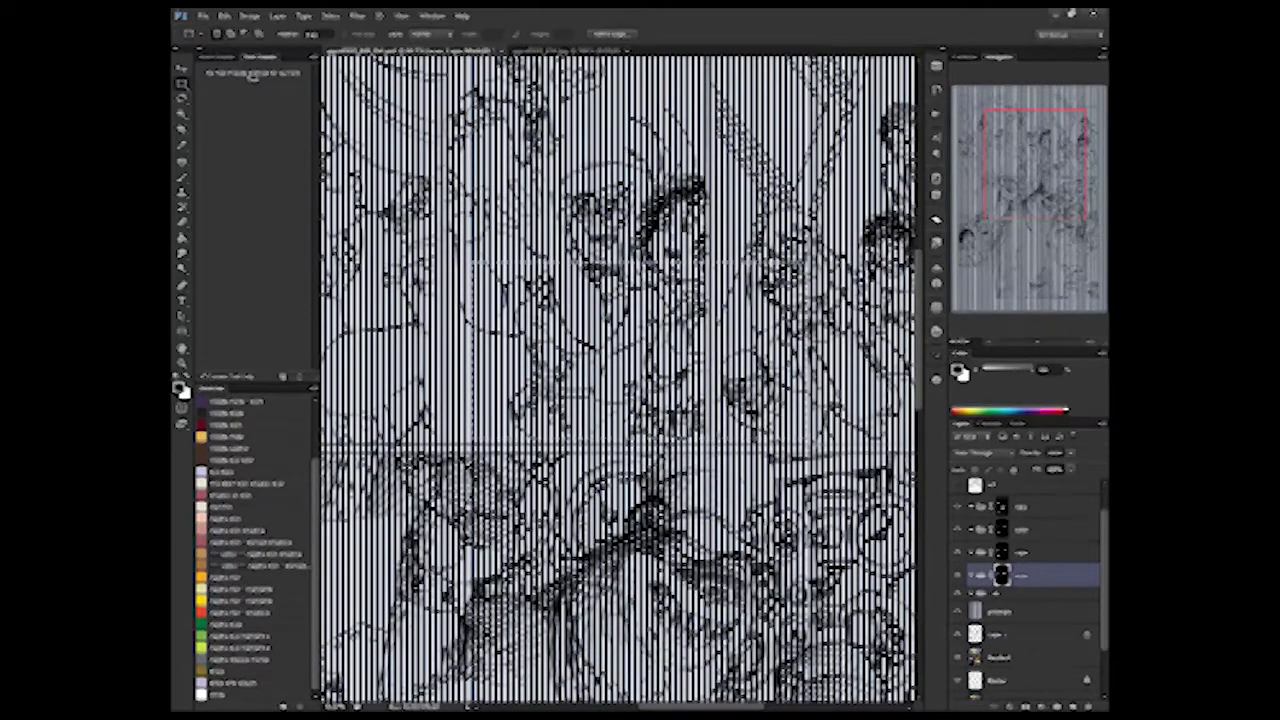
{"action": "left_click", "coordinate": [985, 611]}
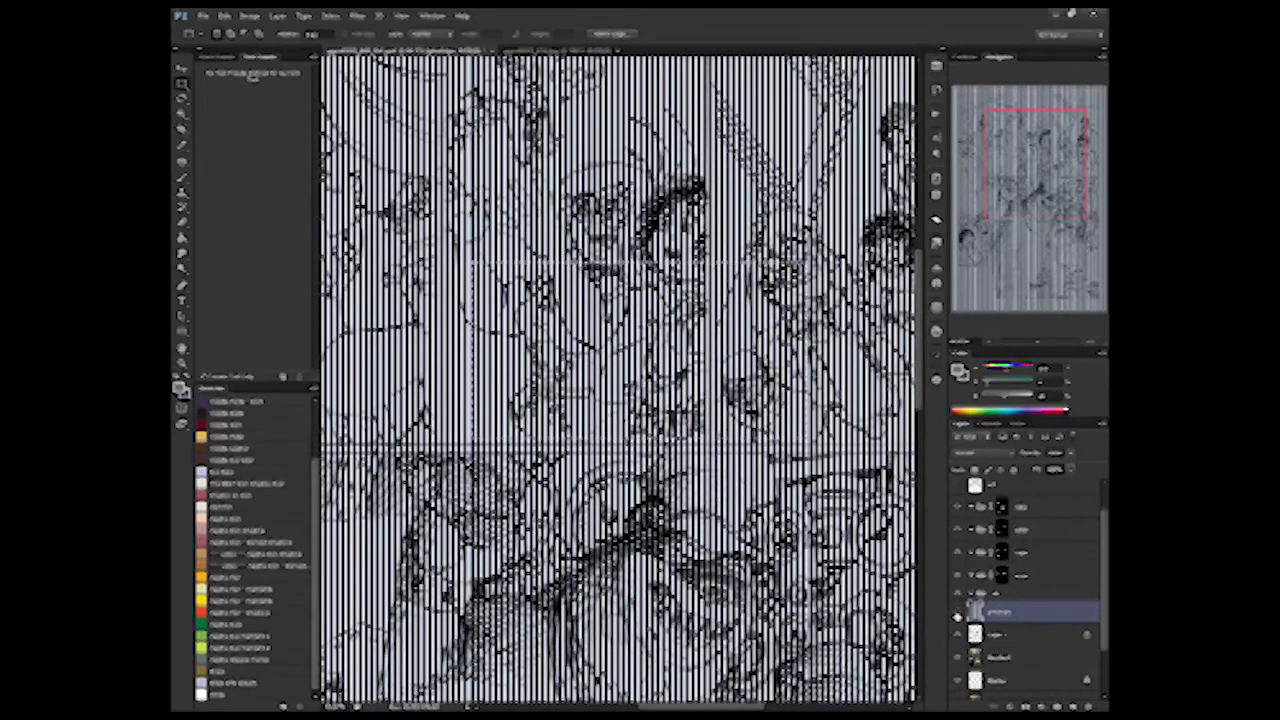
{"action": "left_click", "coordinate": [955, 610]}
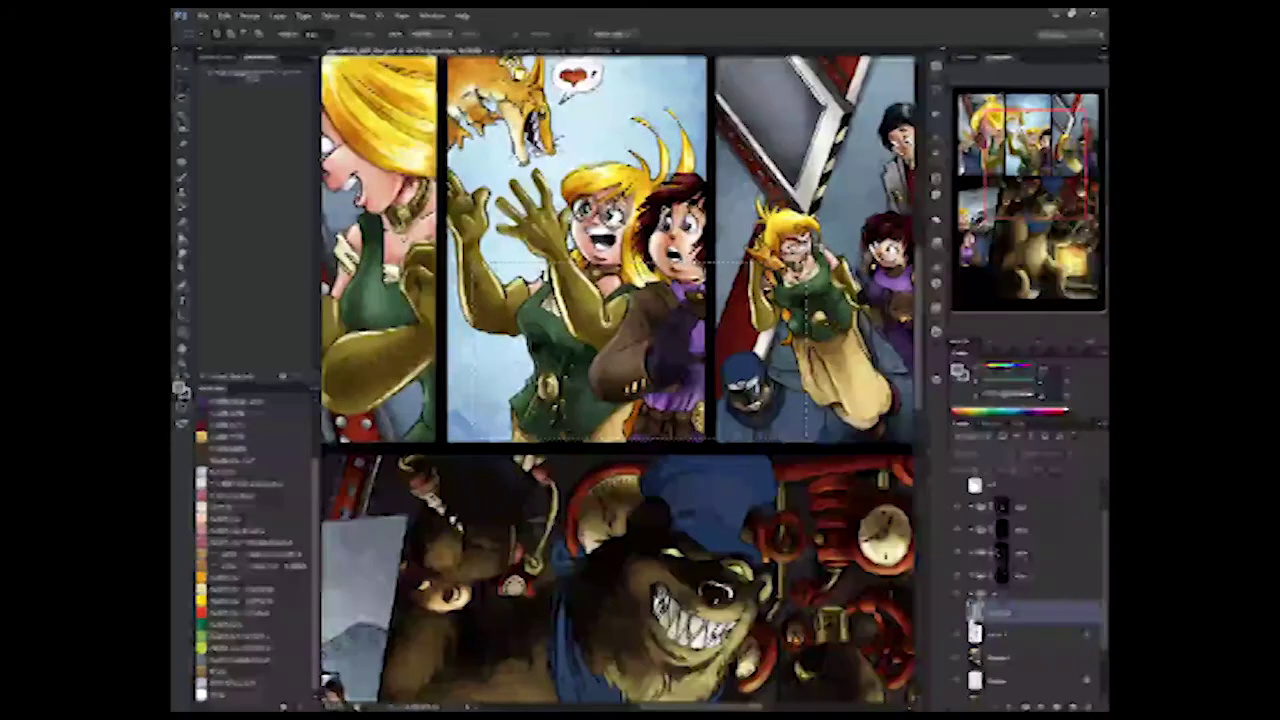
- Clear the selection and paste the copied pinstripes into the masked robe group over the man in the first panel
{"action": "left_click", "coordinate": [1008, 508]}
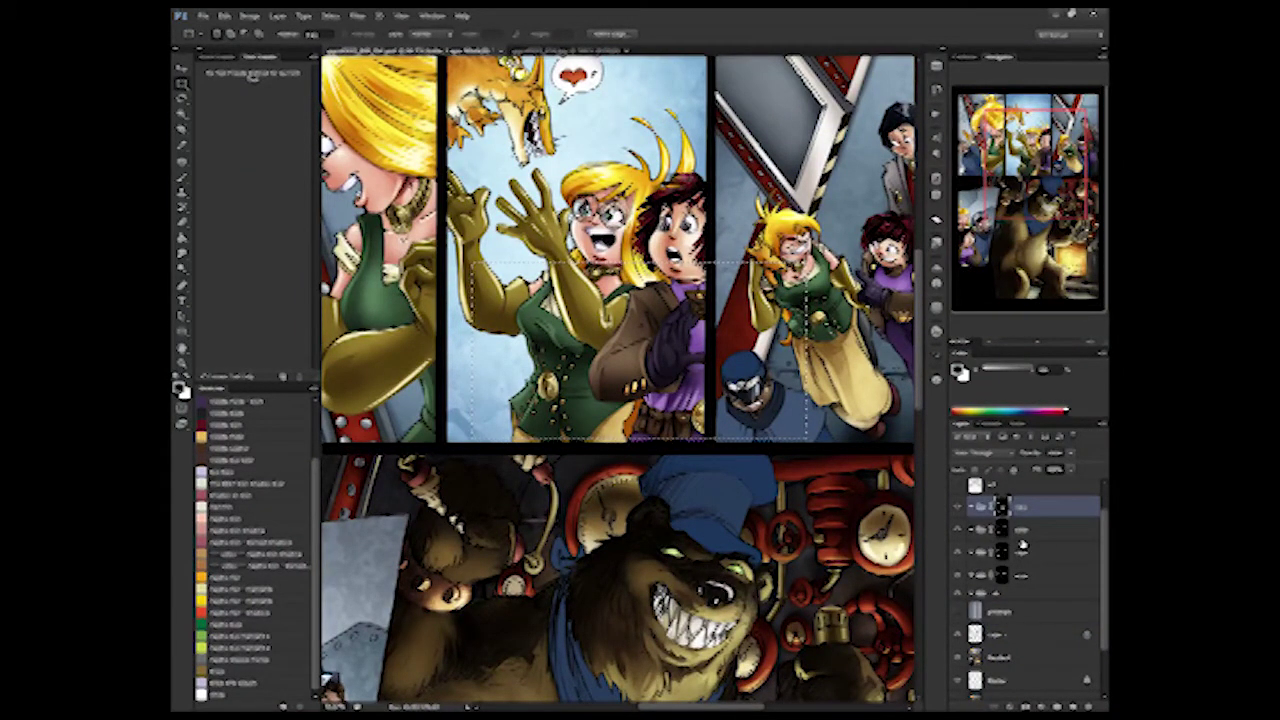
{"action": "key", "text": "ctrl+d"}
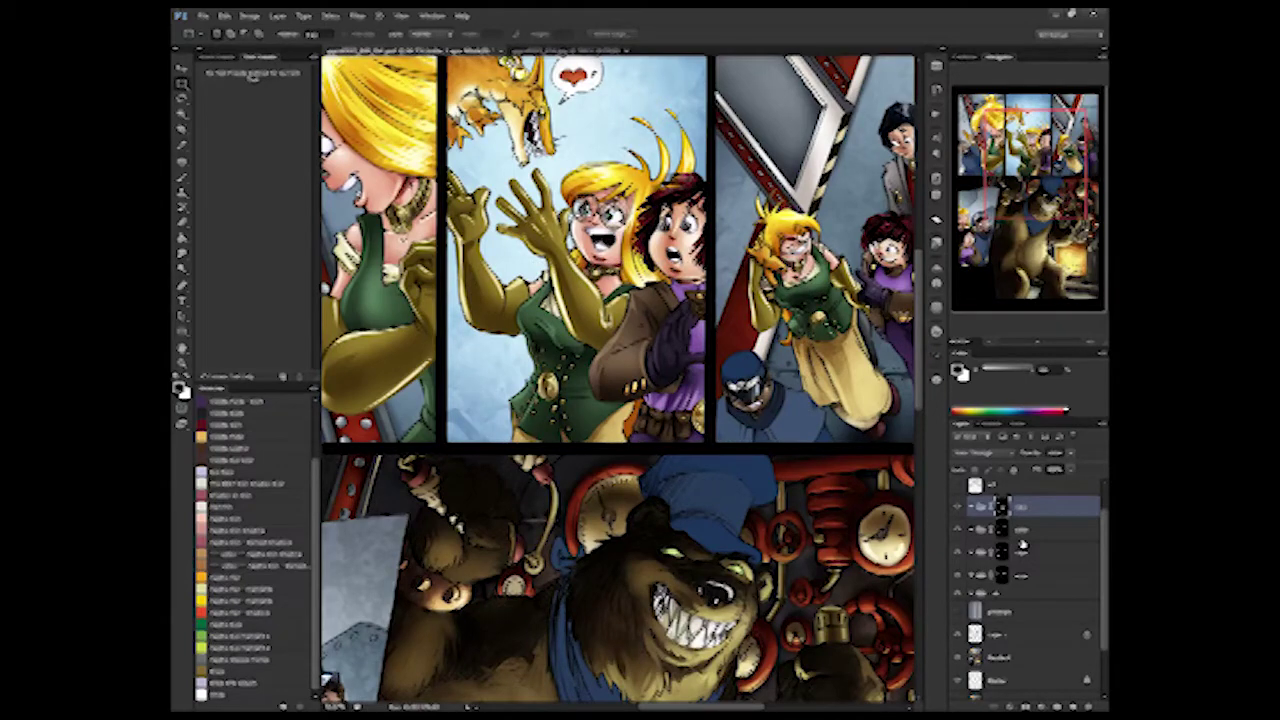
{"action": "left_click_drag", "start_coordinate": [441, 518], "coordinate": [667, 457]}
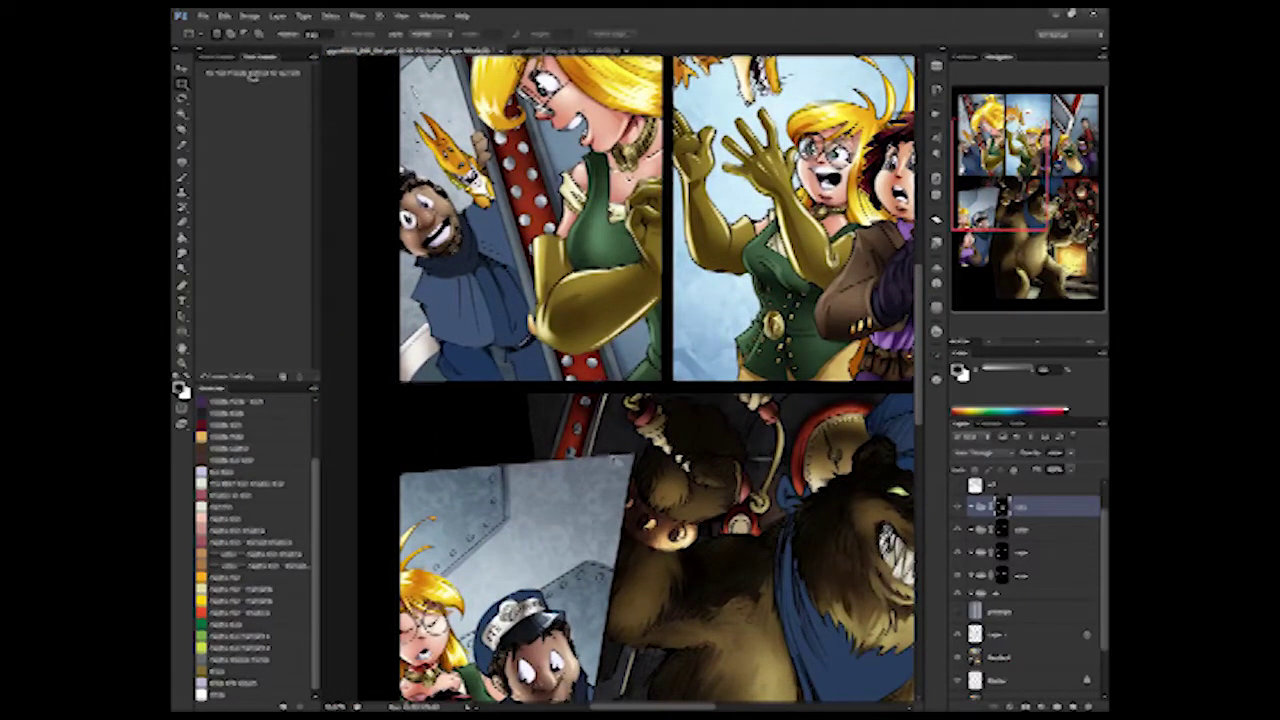
{"action": "key", "text": "ctrl+v"}
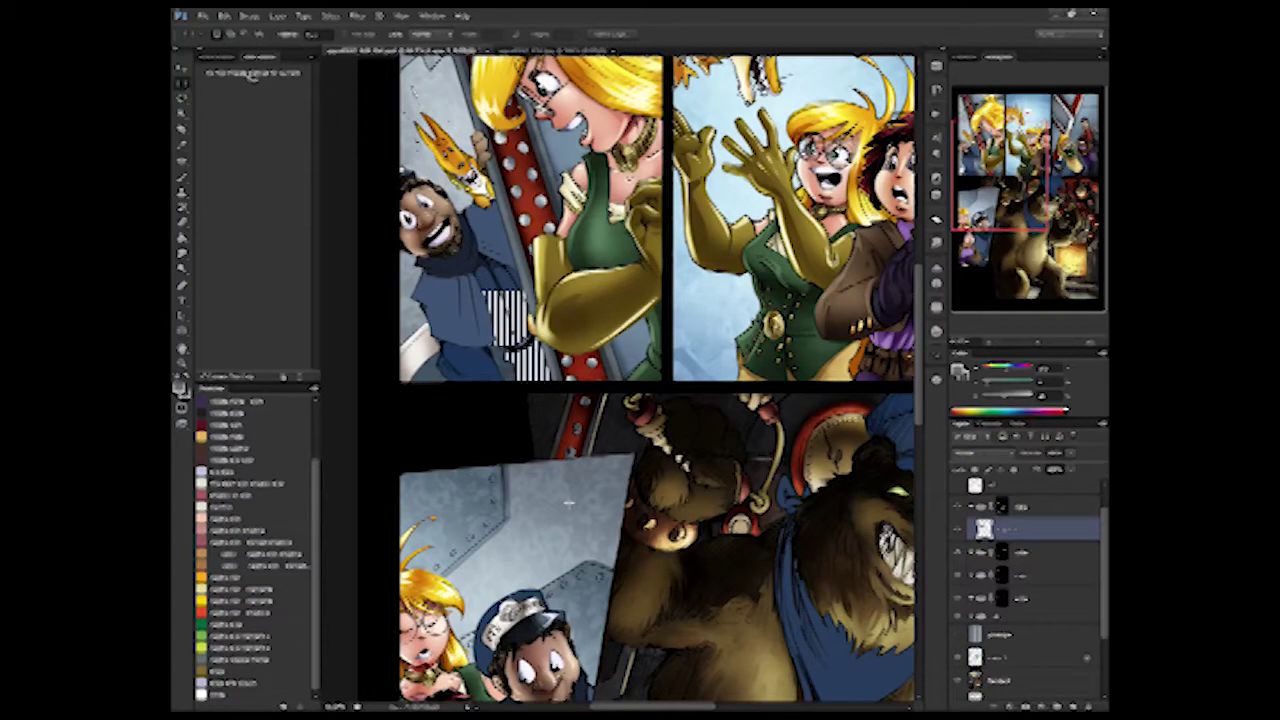
- Rotate, scale down and reposition the pasted pinstripes to follow the front of the man's robe in the first panel
{"action": "key", "text": "ctrl+t"}
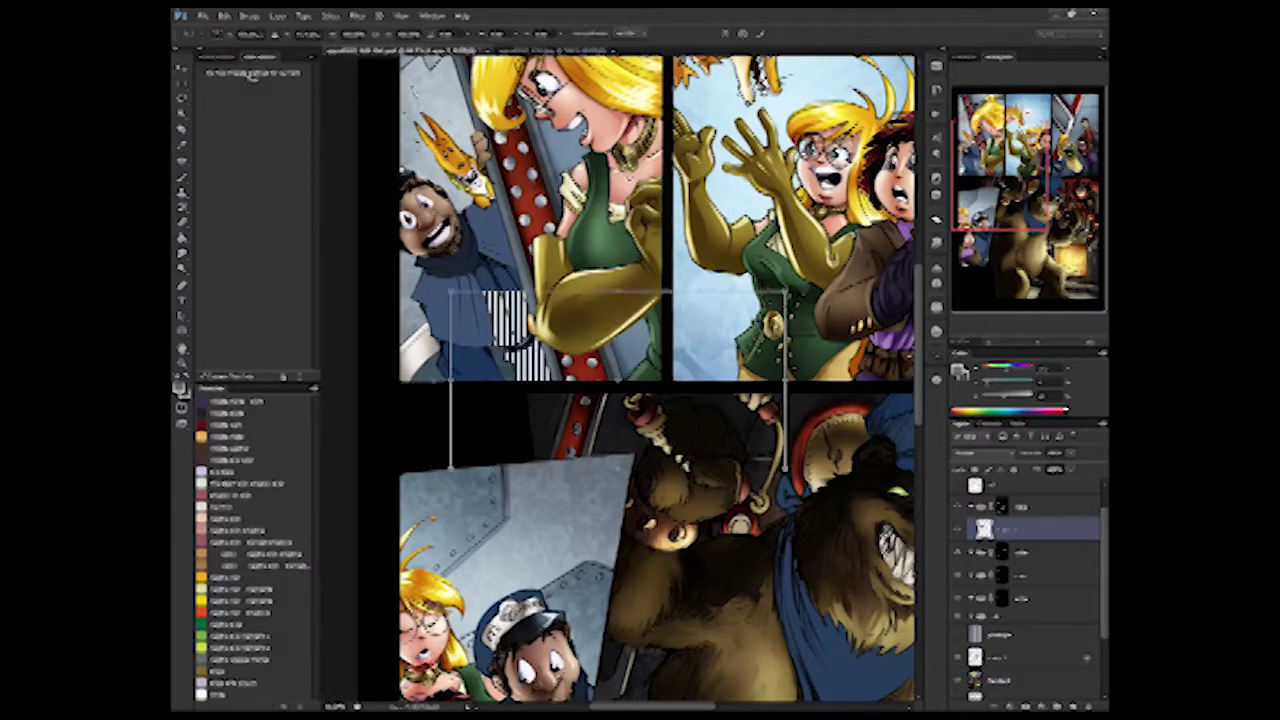
{"action": "left_click_drag", "start_coordinate": [477, 366], "coordinate": [470, 414]}
{"action": "left_click_drag", "start_coordinate": [552, 406], "coordinate": [484, 419]}
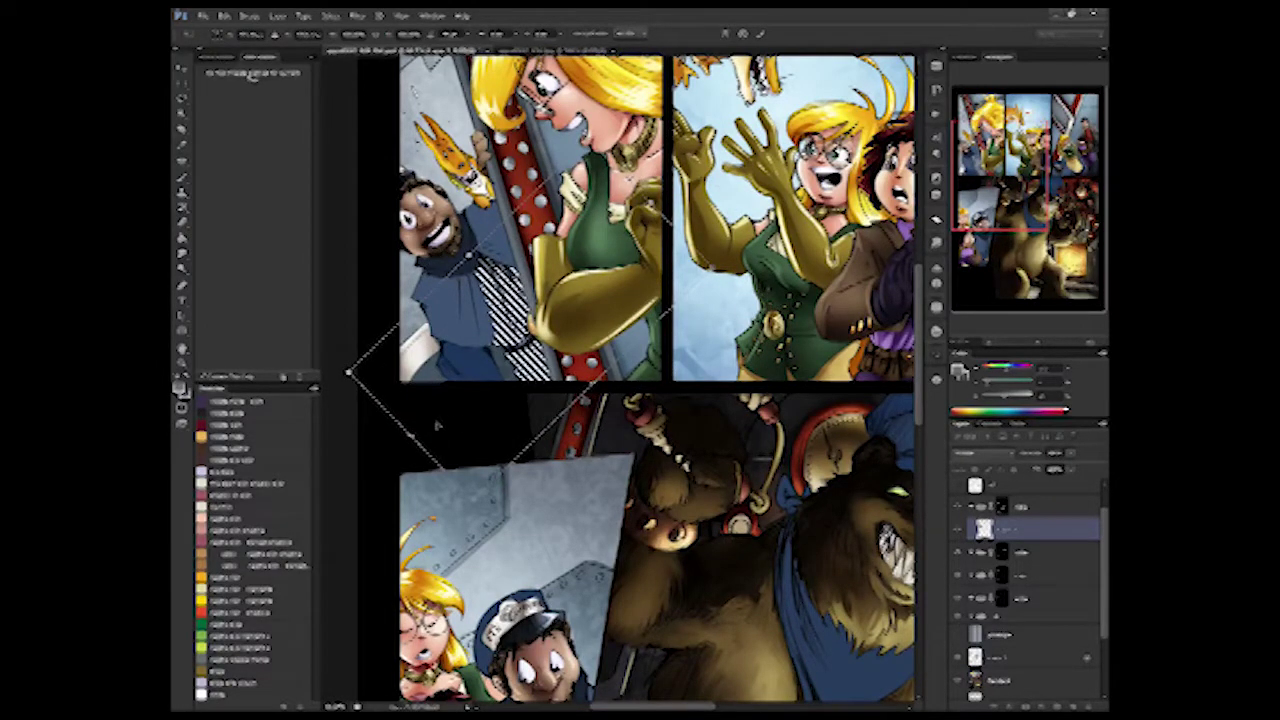
{"action": "left_click_drag", "start_coordinate": [410, 435], "coordinate": [472, 372]}
{"action": "left_click_drag", "start_coordinate": [539, 436], "coordinate": [540, 437]}
{"action": "mouse_move", "coordinate": [610, 242]}
{"action": "left_mouse_down"}
{"action": "mouse_move", "coordinate": [586, 268]}
{"action": "mouse_move", "coordinate": [627, 250]}
{"action": "left_mouse_up"}
{"action": "left_click_drag", "start_coordinate": [586, 395], "coordinate": [599, 407]}
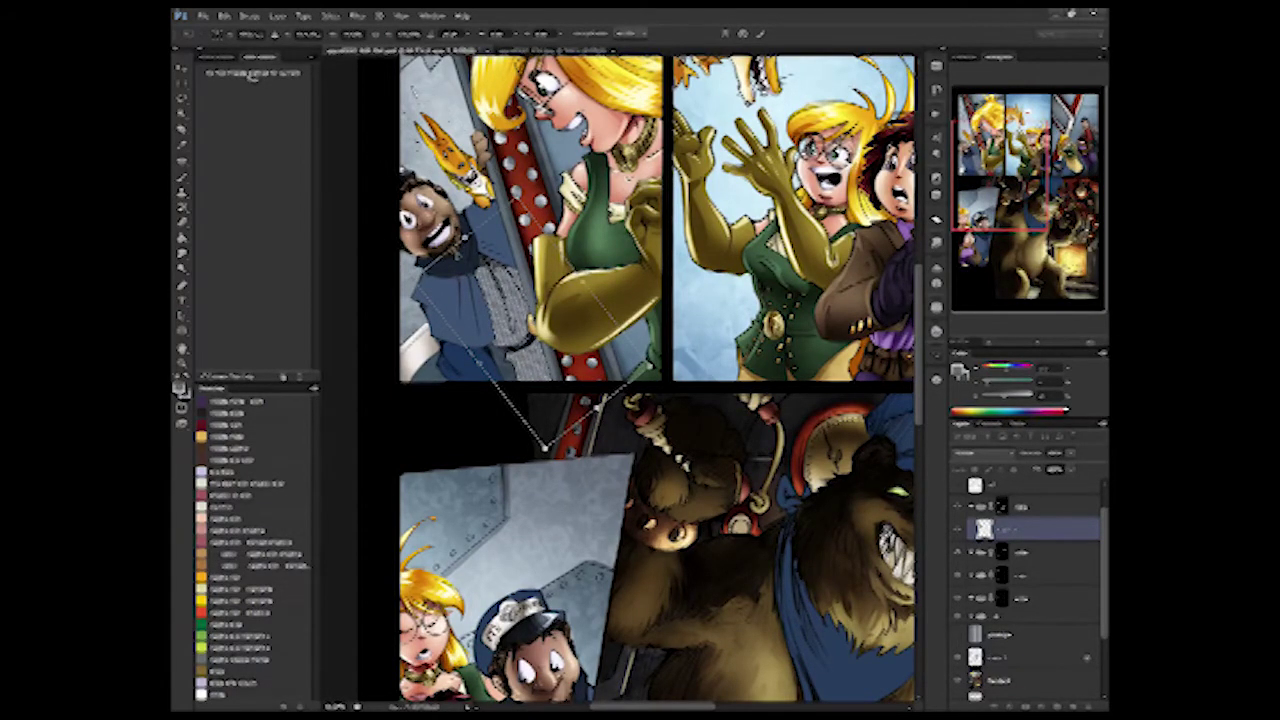
{"action": "key", "text": "Return"}
- Paste another pinstripe copy into the robe group and scale and tilt it over the man in the third panel
{"action": "left_click_drag", "start_coordinate": [499, 304], "coordinate": [449, 296]}
{"action": "left_click_drag", "start_coordinate": [701, 468], "coordinate": [444, 386]}
{"action": "key", "text": "ctrl+v"}
{"action": "key", "text": "ctrl+t"}
{"action": "left_click_drag", "start_coordinate": [618, 378], "coordinate": [673, 258]}
{"action": "left_click_drag", "start_coordinate": [840, 258], "coordinate": [672, 258]}
{"action": "left_click_drag", "start_coordinate": [589, 258], "coordinate": [703, 228]}
{"action": "left_click_drag", "start_coordinate": [620, 228], "coordinate": [661, 228]}
{"action": "left_click_drag", "start_coordinate": [723, 228], "coordinate": [672, 250]}
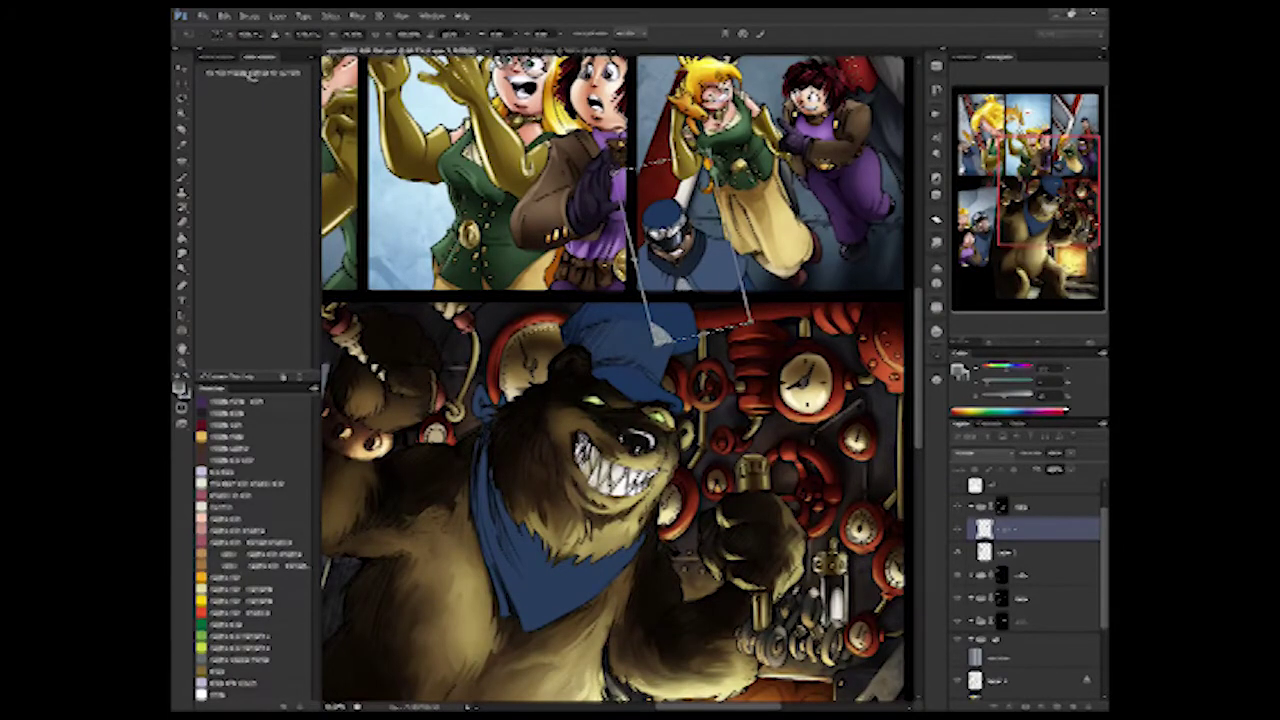
- Stretch and rotate a further pinstripe copy to cover the bear's cap and neckerchief in the large panel
{"action": "scroll", "coordinate": [547, 310], "scroll_direction": "down", "scroll_amount": 3}
{"action": "key", "text": "ctrl+t"}
{"action": "left_click_drag", "start_coordinate": [616, 290], "coordinate": [616, 147]}
{"action": "left_click_drag", "start_coordinate": [616, 469], "coordinate": [616, 601]}
{"action": "left_click_drag", "start_coordinate": [810, 450], "coordinate": [785, 496]}
{"action": "left_click_drag", "start_coordinate": [780, 416], "coordinate": [698, 394]}
{"action": "left_click_drag", "start_coordinate": [457, 330], "coordinate": [528, 348]}
{"action": "key", "text": "Return"}
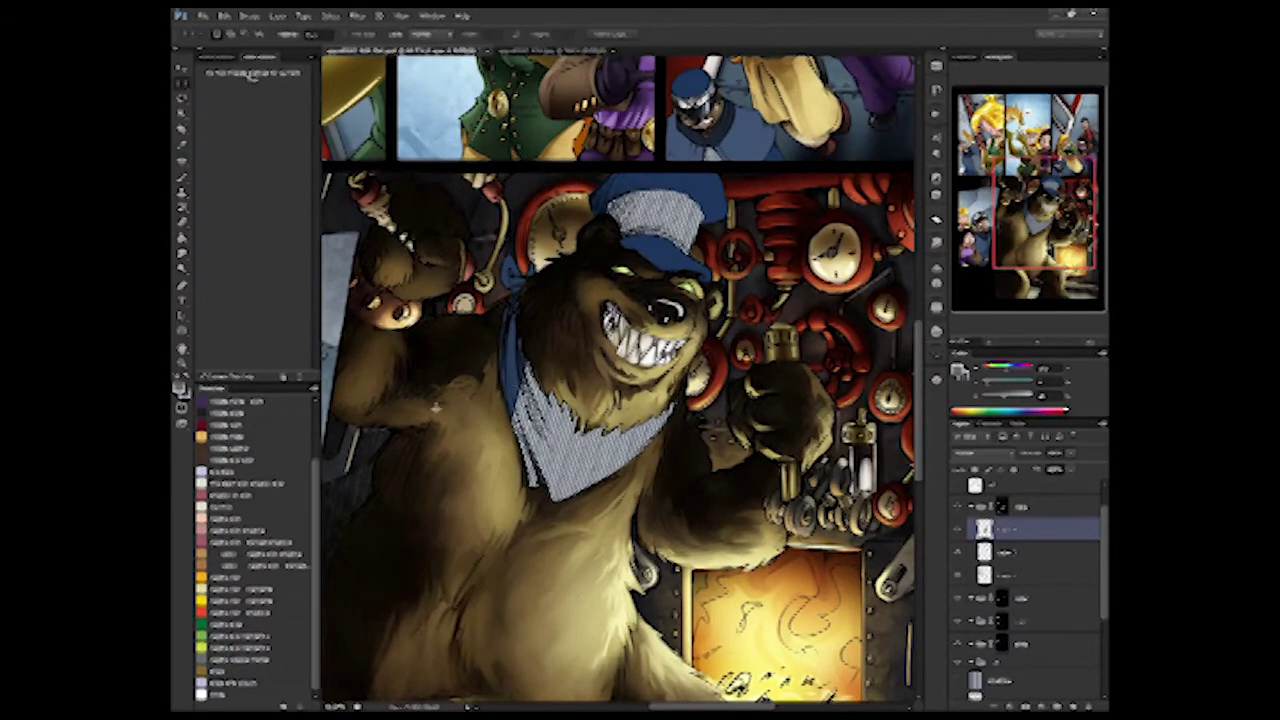
- Duplicate the bear's pinstripes and shift the copy to cover the remaining upper part of the neckerchief
{"action": "left_click", "coordinate": [182, 70]}
{"action": "mouse_move", "coordinate": [480, 392]}
{"action": "left_mouse_down"}
{"action": "mouse_move", "coordinate": [457, 394]}
{"action": "mouse_move", "coordinate": [476, 392]}
{"action": "left_mouse_up"}
{"action": "left_click", "coordinate": [224, 16]}
{"action": "left_click", "coordinate": [232, 29]}
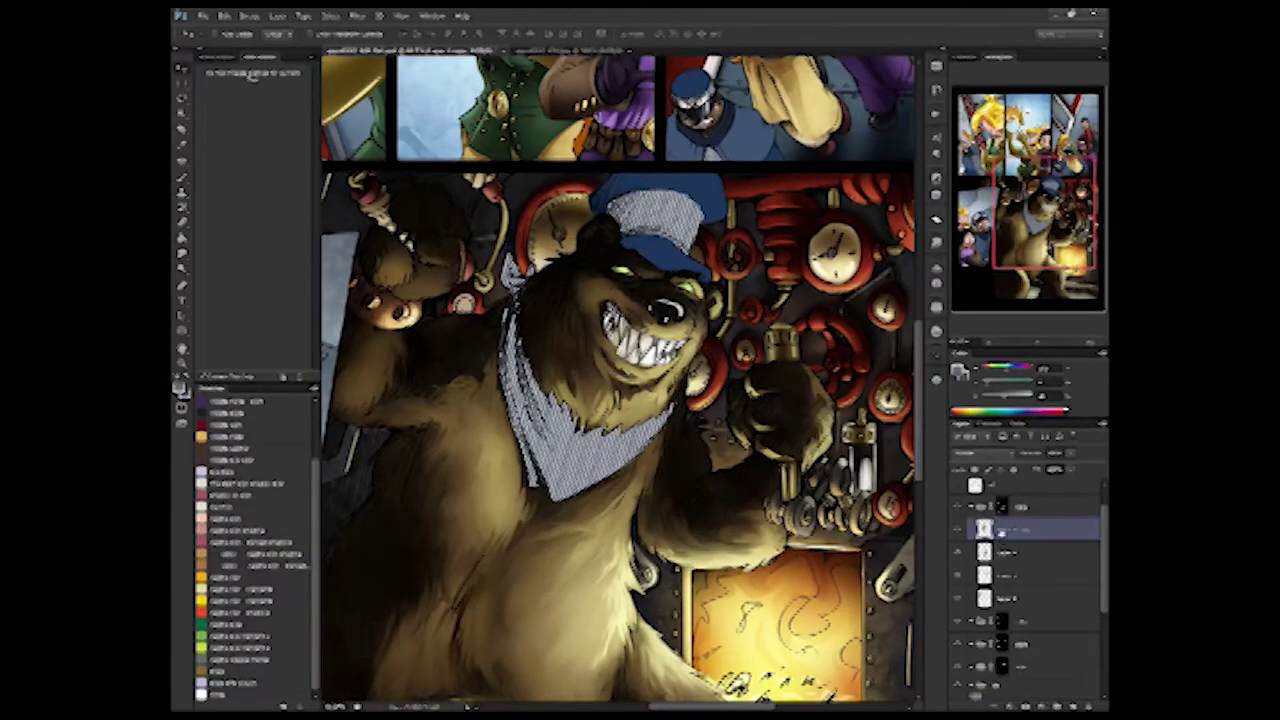
{"action": "scroll", "coordinate": [493, 436], "scroll_direction": "up", "scroll_amount": 3}
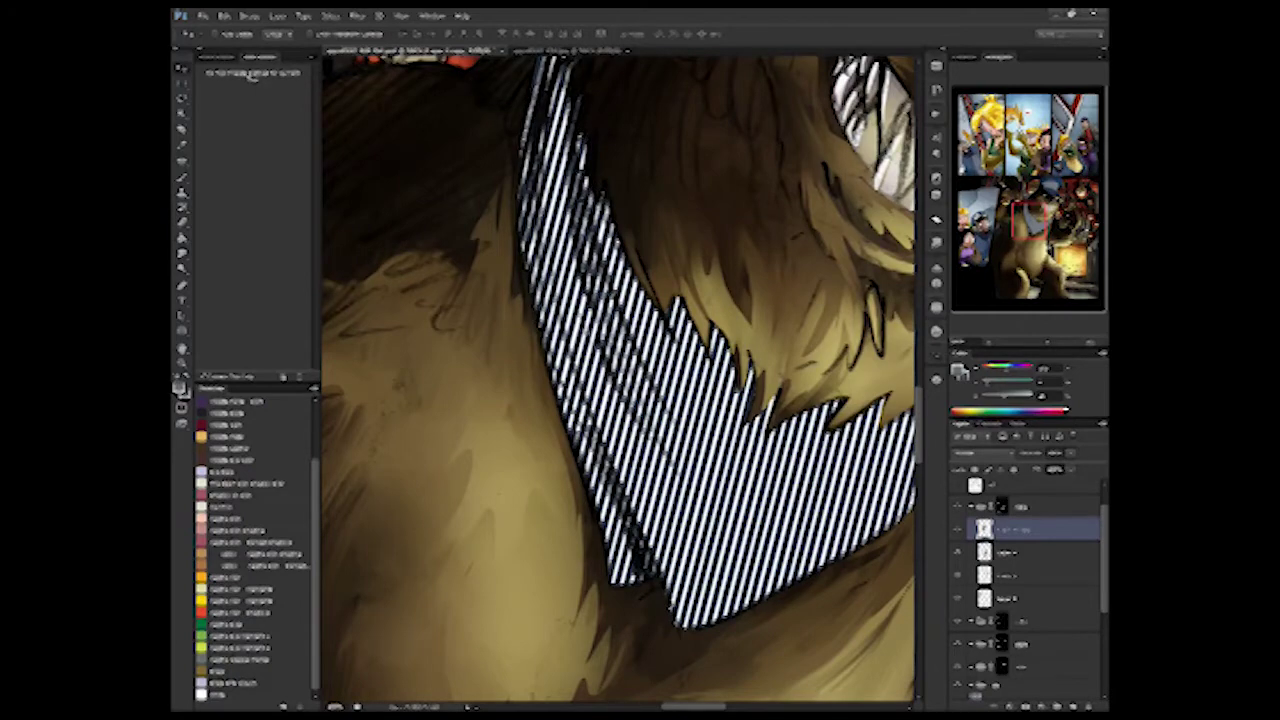
- Paste pinstripes into the robe group and fit them over the man's robe in the small lower panel beside the bear
{"action": "key", "text": "ctrl+minus"}
{"action": "key", "text": "ctrl+minus"}
{"action": "left_click_drag", "start_coordinate": [496, 590], "coordinate": [600, 400]}
{"action": "key", "text": "ctrl+v"}
{"action": "key", "text": "ctrl+t"}
{"action": "left_click_drag", "start_coordinate": [742, 448], "coordinate": [580, 500]}
{"action": "left_click_drag", "start_coordinate": [535, 406], "coordinate": [466, 400]}
{"action": "left_click_drag", "start_coordinate": [567, 400], "coordinate": [571, 400]}
{"action": "key", "text": "ctrl+plus"}
{"action": "key", "text": "ctrl+plus"}
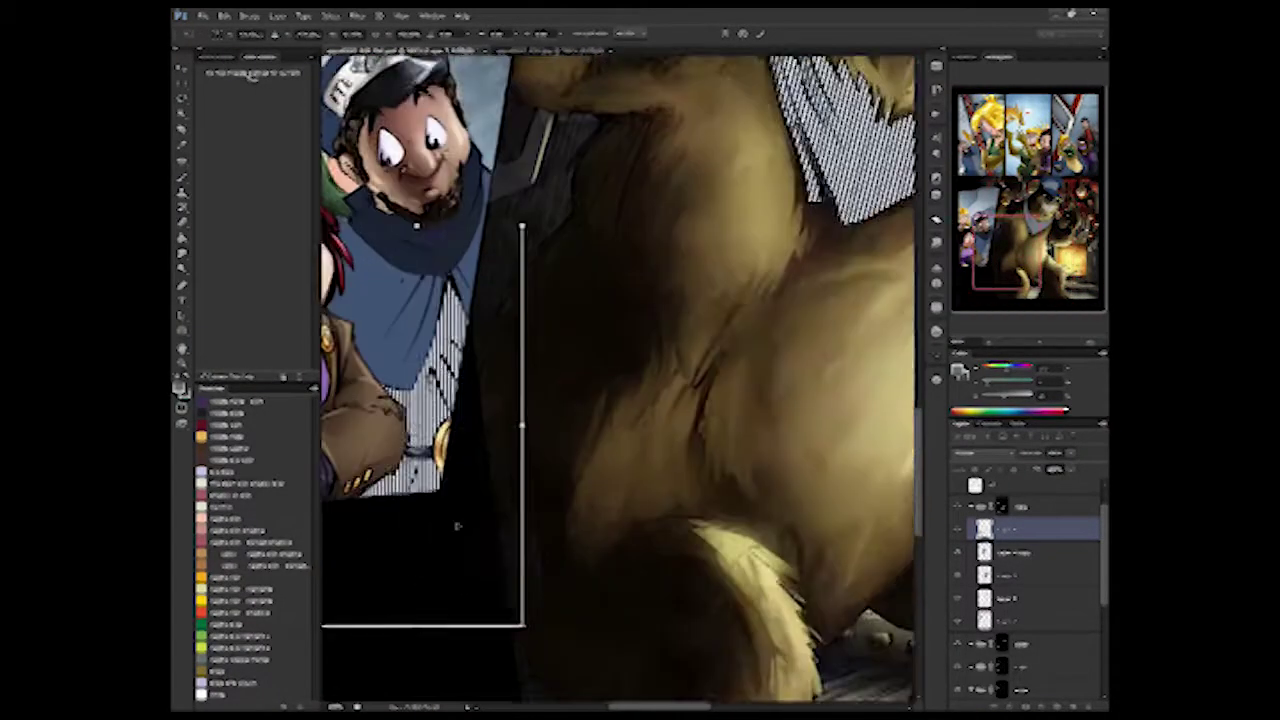
{"action": "left_click_drag", "start_coordinate": [414, 433], "coordinate": [630, 396]}
{"action": "key", "text": "Return"}
- Paste one more pinstripe copy beside the man's robe stripes in the small lower panel and merge it down
{"action": "left_click_drag", "start_coordinate": [648, 215], "coordinate": [649, 324]}
{"action": "key", "text": "ctrl+t"}
{"action": "key", "text": "Return"}
{"action": "key", "text": "ctrl+v"}
{"action": "key", "text": "ctrl+t"}
{"action": "left_click_drag", "start_coordinate": [878, 379], "coordinate": [776, 379]}
{"action": "key", "text": "Return"}
{"action": "key", "text": "ctrl+e"}
- Duplicate the merged pinstripes and rotate the copy diagonally over the man's cap in the small lower panel
{"action": "key", "text": "ctrl+j"}
{"action": "left_click_drag", "start_coordinate": [650, 460], "coordinate": [645, 281]}
{"action": "key", "text": "ctrl+t"}
{"action": "left_click_drag", "start_coordinate": [800, 395], "coordinate": [889, 202]}
{"action": "left_click_drag", "start_coordinate": [768, 335], "coordinate": [694, 267]}
{"action": "left_click_drag", "start_coordinate": [790, 192], "coordinate": [785, 222]}
{"action": "key", "text": "ctrl+plus"}
{"action": "key", "text": "ctrl+plus"}
{"action": "left_click_drag", "start_coordinate": [620, 205], "coordinate": [653, 455]}
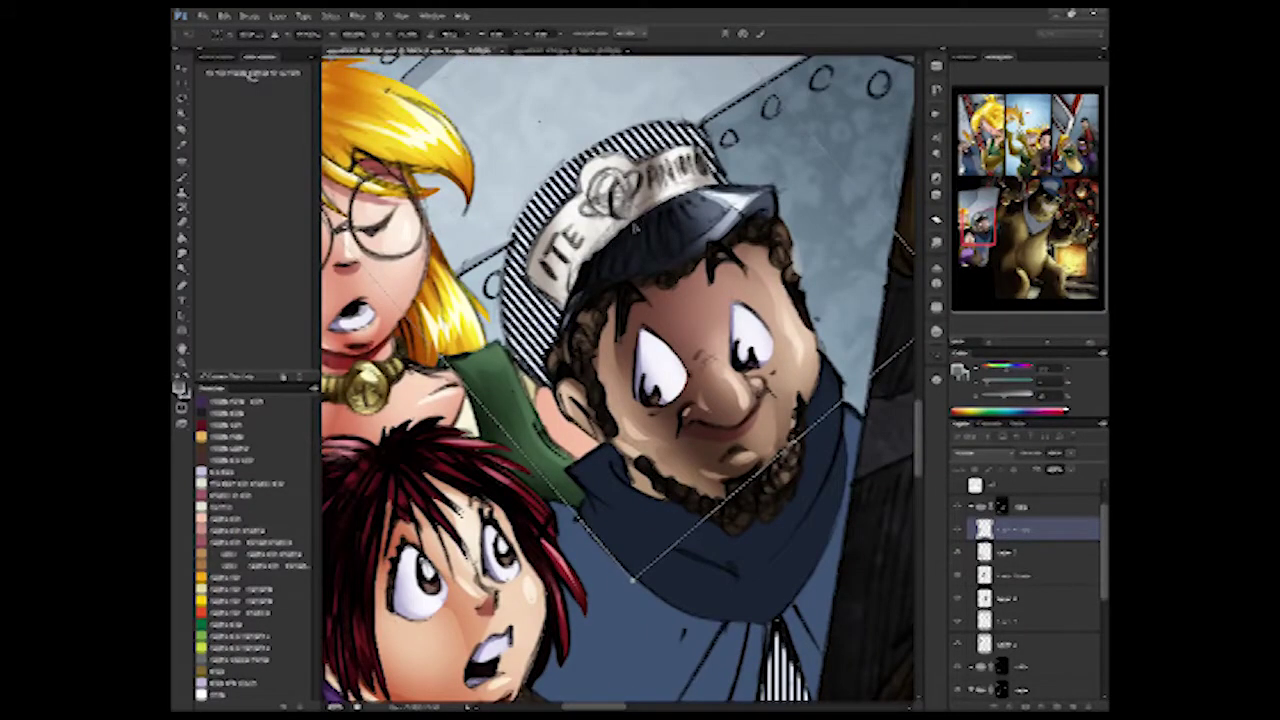
{"action": "key", "text": "ctrl+minus"}
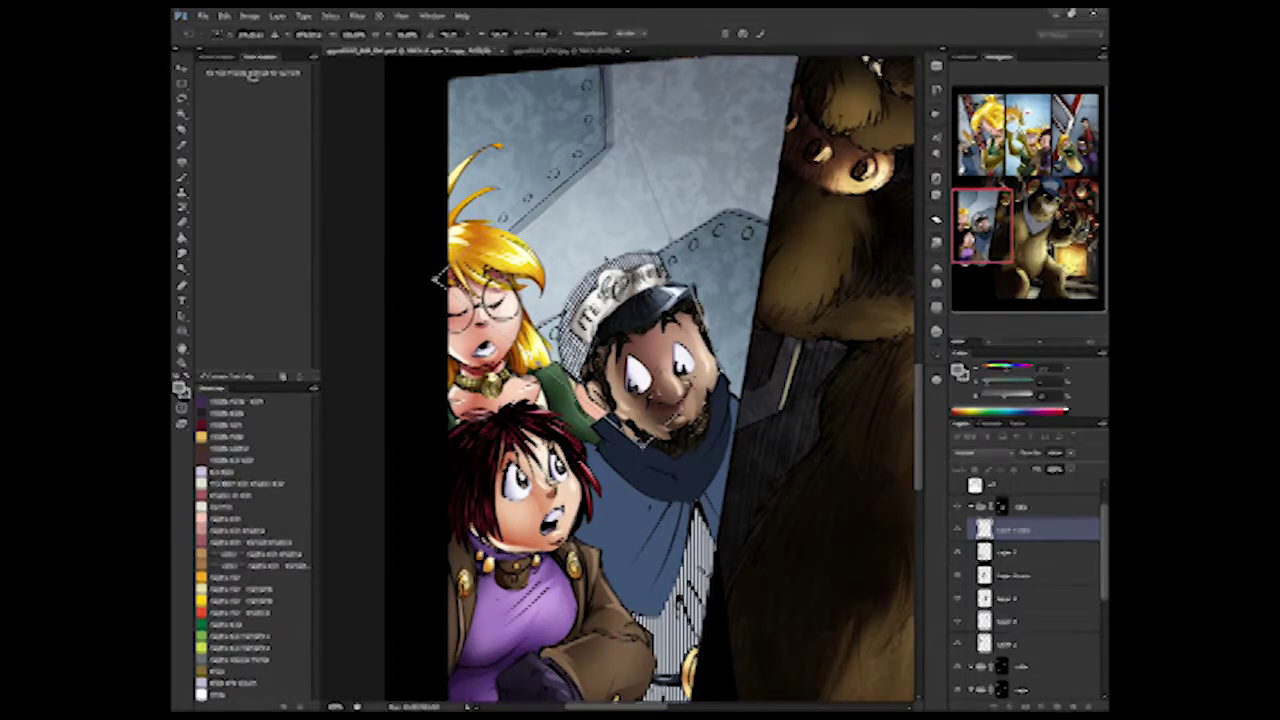
{"action": "key", "text": "Return"}
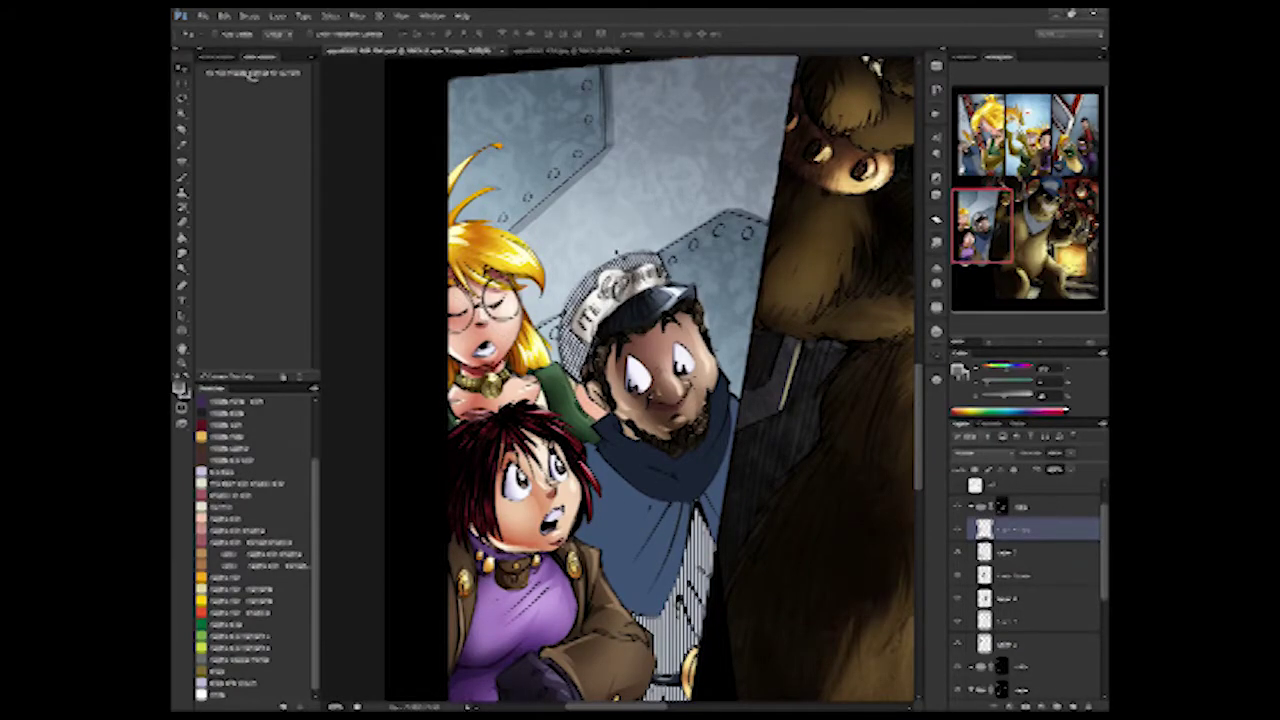
- Merge all pinstripe layers inside the robe group into one layer and collapse the group
{"action": "left_click_drag", "start_coordinate": [755, 503], "coordinate": [705, 390]}
{"action": "key", "text": "ctrl+minus"}
{"action": "key", "text": "ctrl+minus"}
{"action": "left_click_drag", "start_coordinate": [694, 335], "coordinate": [608, 427]}
{"action": "left_click", "coordinate": [1040, 643], "text": "shift"}
{"action": "left_click", "coordinate": [981, 509]}
{"action": "left_click", "coordinate": [986, 530]}
{"action": "left_click", "coordinate": [979, 645], "text": "shift"}
{"action": "key", "text": "ctrl+e"}
{"action": "left_click", "coordinate": [971, 507]}
- Paste pinstripes into the collar group and scale and position them over the man's collar in the small lower panel
{"action": "left_click", "coordinate": [1028, 531]}
{"action": "key", "text": "ctrl+v"}
{"action": "key", "text": "ctrl+t"}
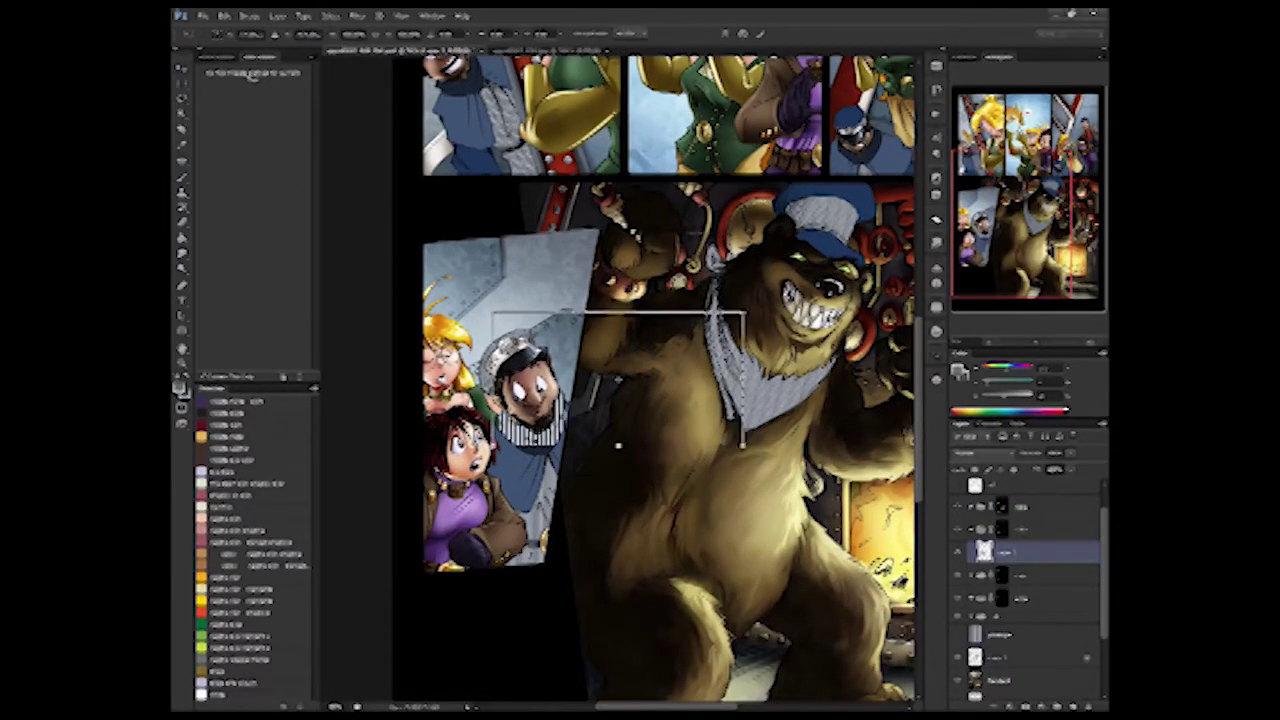
{"action": "left_click_drag", "start_coordinate": [617, 378], "coordinate": [461, 419]}
{"action": "key", "text": "ctrl+plus"}
{"action": "key", "text": "ctrl+plus"}
{"action": "left_click_drag", "start_coordinate": [560, 450], "coordinate": [717, 372]}
{"action": "left_click_drag", "start_coordinate": [732, 530], "coordinate": [763, 492]}
{"action": "key", "text": "Return"}
- Paste another pinstripe copy into the collar group and resize and place it over the man's collar in the first panel
{"action": "left_click_drag", "start_coordinate": [840, 236], "coordinate": [476, 690]}
{"action": "left_click_drag", "start_coordinate": [390, 350], "coordinate": [880, 512]}
{"action": "key", "text": "ctrl+v"}
{"action": "key", "text": "ctrl+t"}
{"action": "left_click_drag", "start_coordinate": [700, 380], "coordinate": [522, 376]}
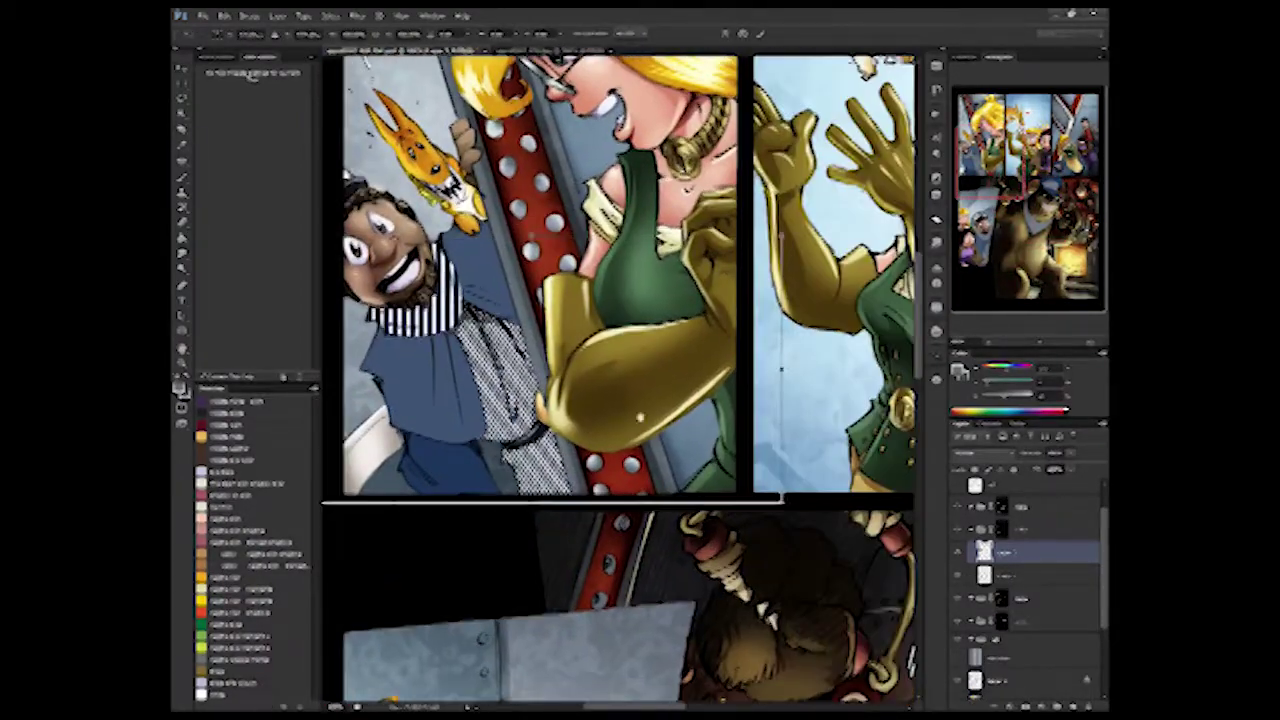
{"action": "left_click_drag", "start_coordinate": [460, 430], "coordinate": [616, 377]}
{"action": "left_click_drag", "start_coordinate": [800, 480], "coordinate": [770, 320]}
{"action": "left_click_drag", "start_coordinate": [540, 350], "coordinate": [591, 256]}
{"action": "key", "text": "Return"}
- Paste a third pinstripe copy into the collar group and scale, rotate and distort it over the man's collar in the third panel
{"action": "left_click_drag", "start_coordinate": [880, 380], "coordinate": [350, 400]}
{"action": "left_click_drag", "start_coordinate": [706, 500], "coordinate": [693, 394]}
{"action": "key", "text": "ctrl+v"}
{"action": "key", "text": "ctrl+t"}
{"action": "left_click_drag", "start_coordinate": [618, 378], "coordinate": [580, 378]}
{"action": "left_click_drag", "start_coordinate": [696, 532], "coordinate": [700, 468]}
{"action": "left_click_drag", "start_coordinate": [592, 370], "coordinate": [599, 343]}
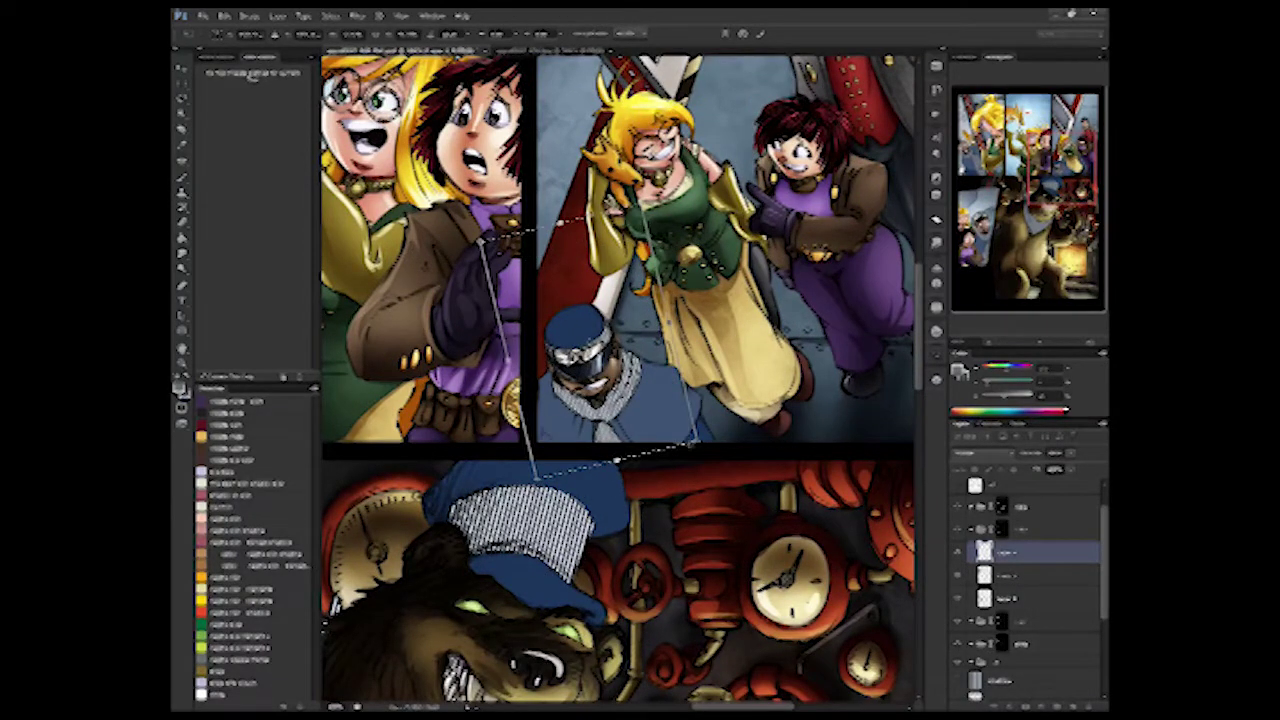
{"action": "left_click_drag", "start_coordinate": [540, 482], "coordinate": [551, 466]}
{"action": "left_click_drag", "start_coordinate": [481, 240], "coordinate": [460, 250]}
{"action": "left_click_drag", "start_coordinate": [641, 202], "coordinate": [664, 206]}
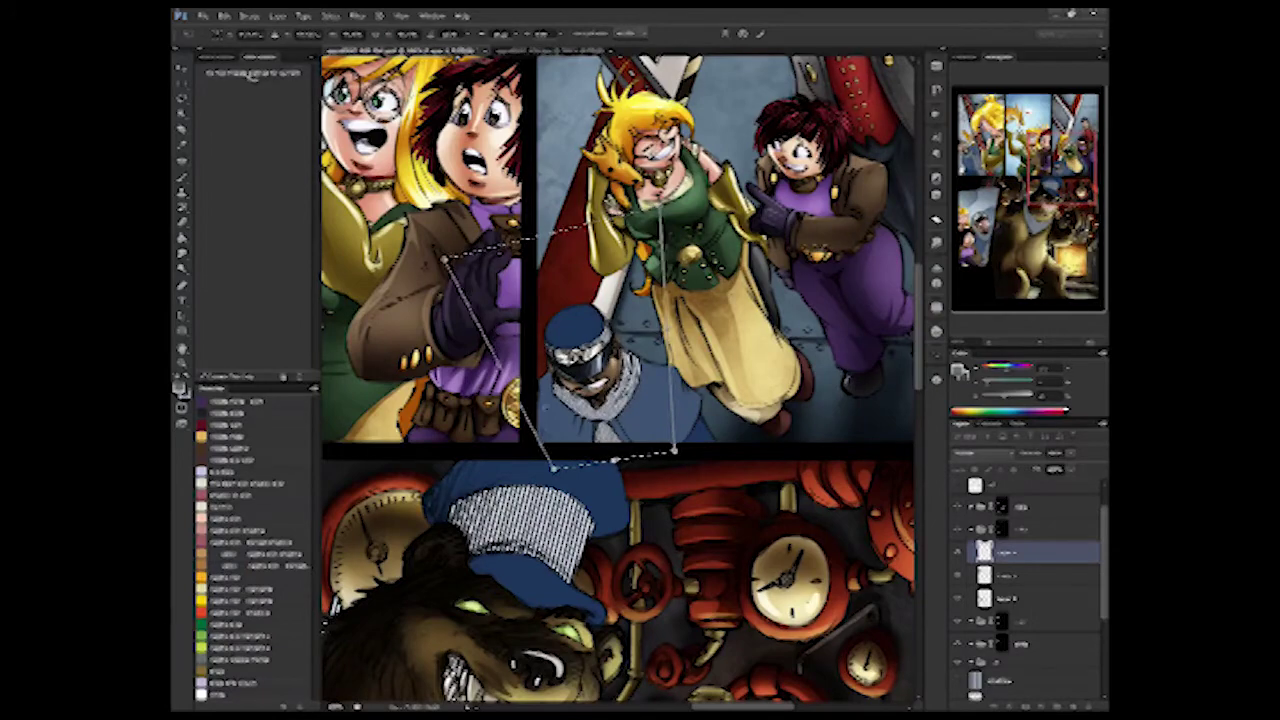
{"action": "key", "text": "Return"}
- Merge the collar group's pinstripe layers into one layer and collapse the group
{"action": "left_click_drag", "start_coordinate": [602, 482], "coordinate": [775, 271]}
{"action": "key", "text": "h"}
{"action": "left_click_drag", "start_coordinate": [406, 438], "coordinate": [458, 366]}
{"action": "key", "text": "ctrl+e"}
{"action": "key", "text": "ctrl+e"}
{"action": "left_click", "coordinate": [969, 530]}
- Paste pinstripes into the cape group and scale and tilt them over the man's cape in the small lower panel
{"action": "left_click", "coordinate": [1002, 552]}
{"action": "key", "text": "ctrl+minus"}
{"action": "left_click_drag", "start_coordinate": [600, 520], "coordinate": [618, 353]}
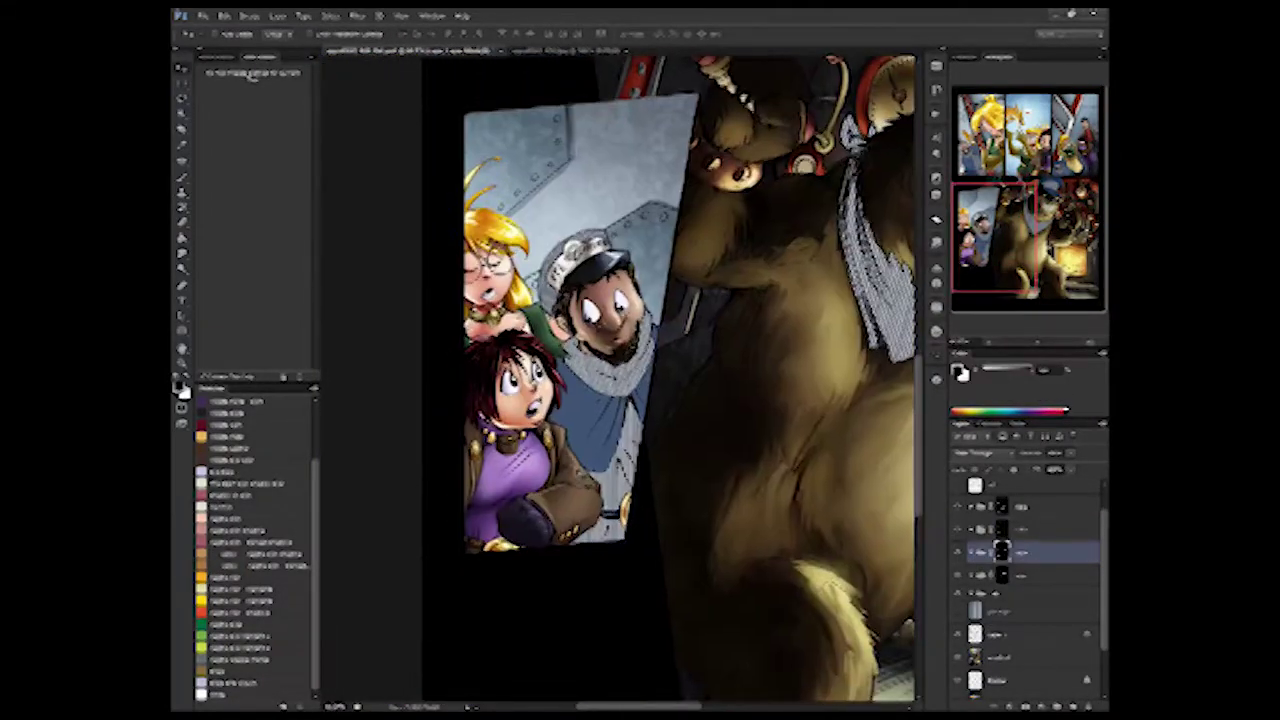
{"action": "key", "text": "ctrl+v"}
{"action": "key", "text": "ctrl+t"}
{"action": "left_click_drag", "start_coordinate": [550, 380], "coordinate": [568, 400]}
{"action": "left_click_drag", "start_coordinate": [684, 312], "coordinate": [692, 349]}
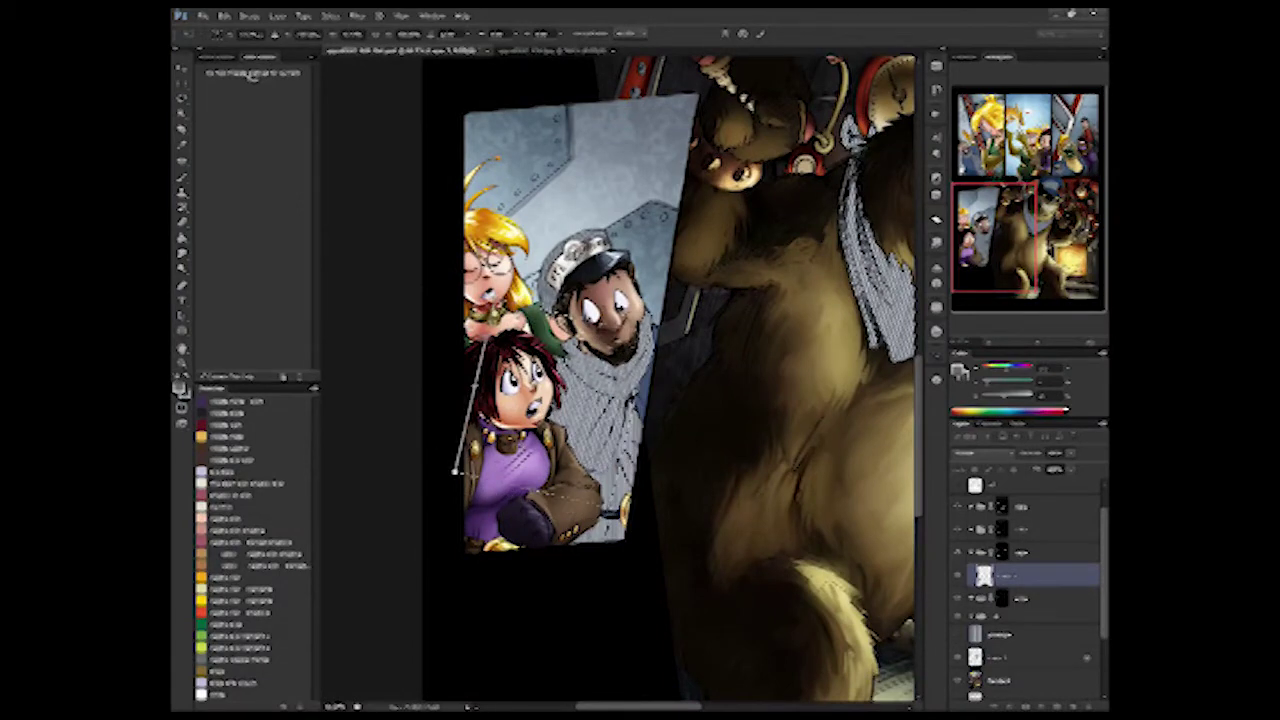
{"action": "key", "text": "Return"}
- Duplicate the cape pinstripes, rotate the copy to a different angle, and hide the robe and collar groups
{"action": "key", "text": "ctrl+j"}
{"action": "key", "text": "ctrl+t"}
{"action": "left_click_drag", "start_coordinate": [700, 468], "coordinate": [708, 360]}
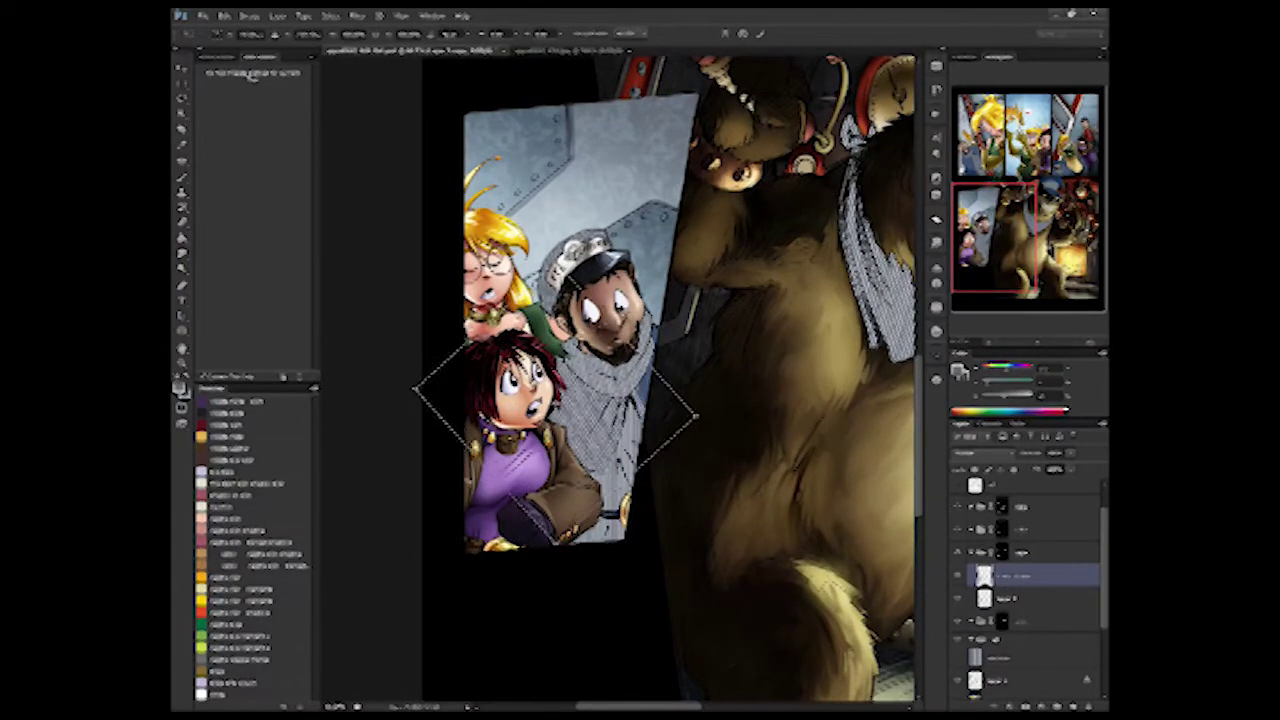
{"action": "key", "text": "ctrl+d"}
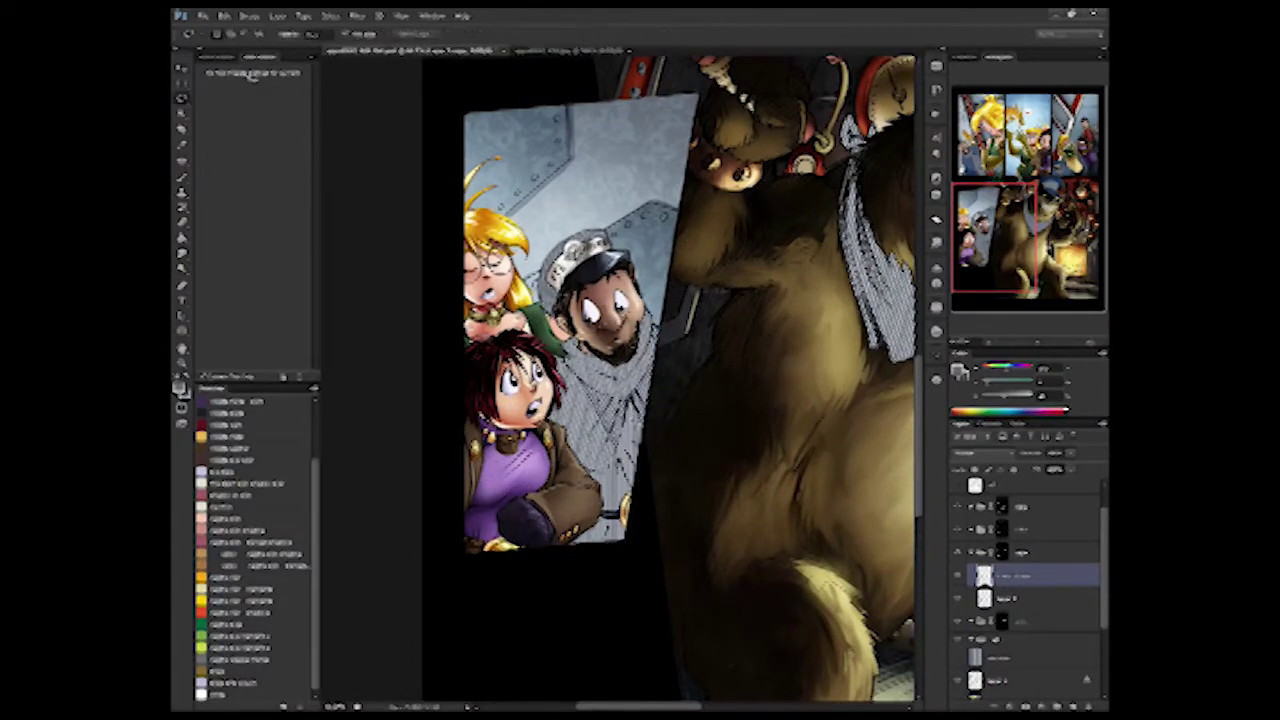
{"action": "left_click", "coordinate": [957, 507]}
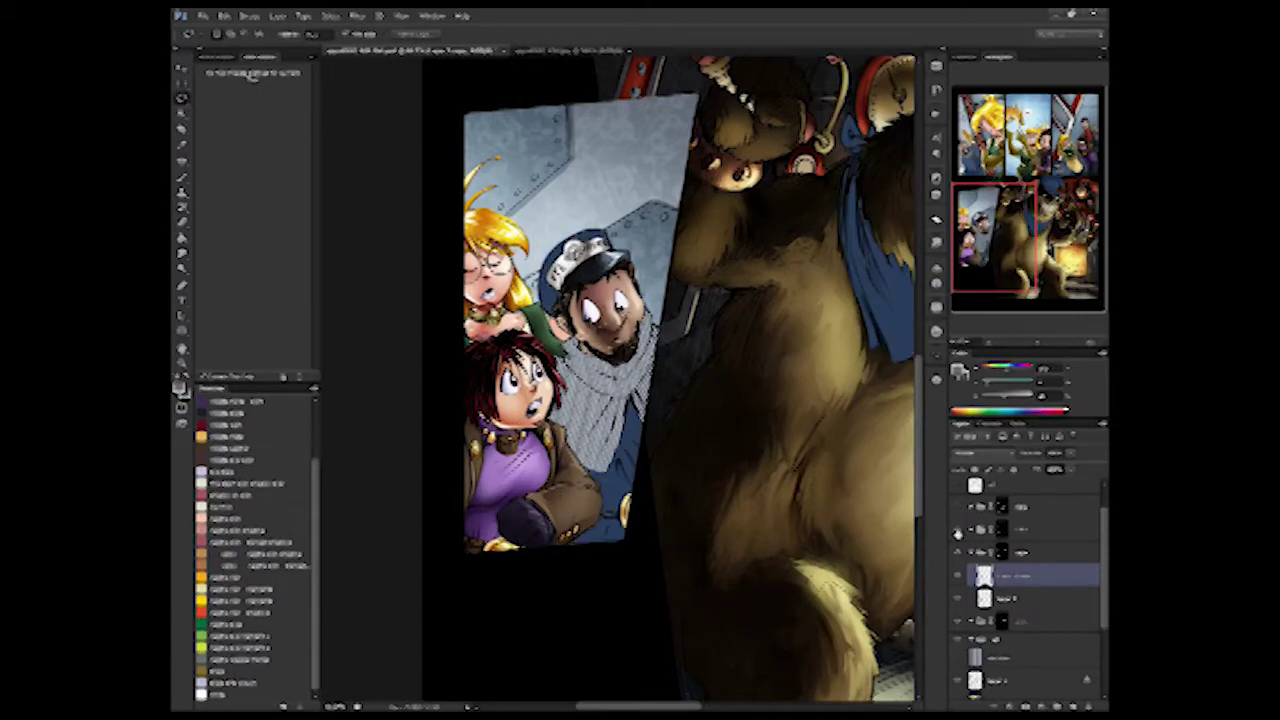
{"action": "left_click", "coordinate": [957, 530]}
- Paste pinstripes into the cape group, fit them over the man's cape in the first panel, and show the robe group
{"action": "left_click_drag", "start_coordinate": [514, 72], "coordinate": [549, 460]}
{"action": "key", "text": "ctrl+v"}
{"action": "key", "text": "ctrl+t"}
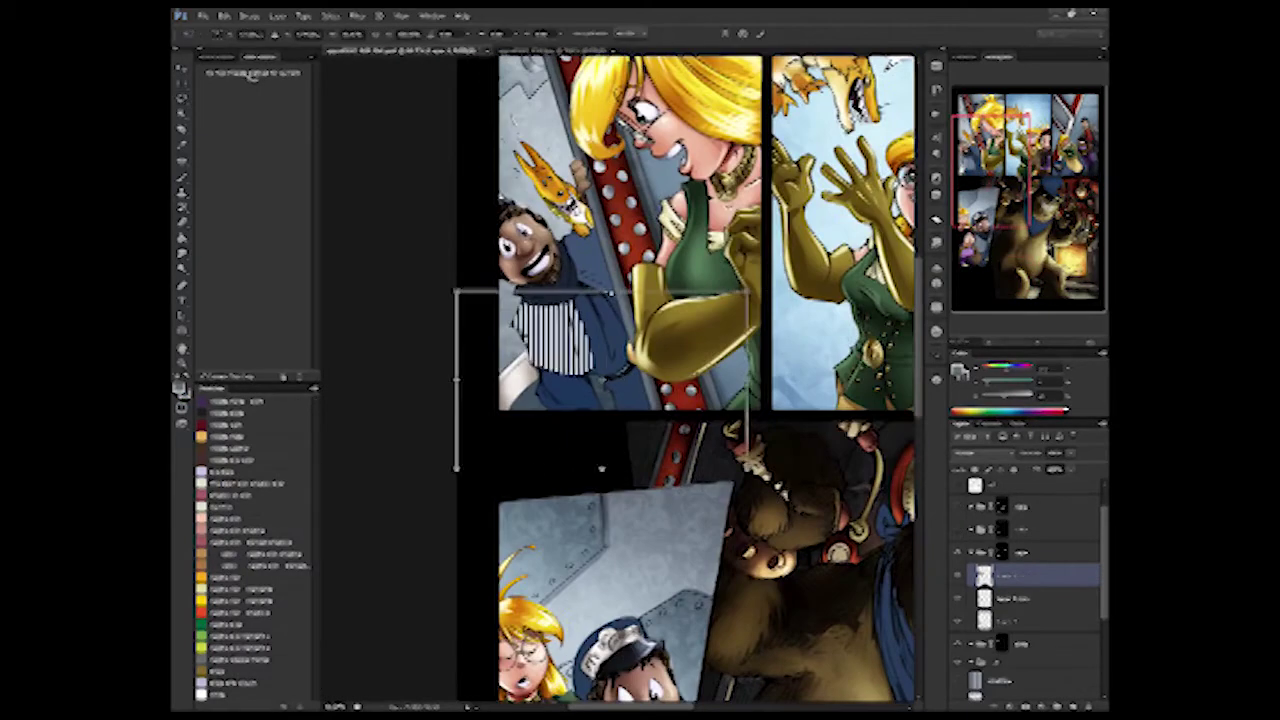
{"action": "left_click_drag", "start_coordinate": [757, 610], "coordinate": [620, 462]}
{"action": "left_click_drag", "start_coordinate": [635, 435], "coordinate": [662, 402]}
{"action": "key", "text": "Return"}
{"action": "left_click", "coordinate": [957, 507]}
{"action": "key", "text": "ctrl+t"}
{"action": "key", "text": "Return"}
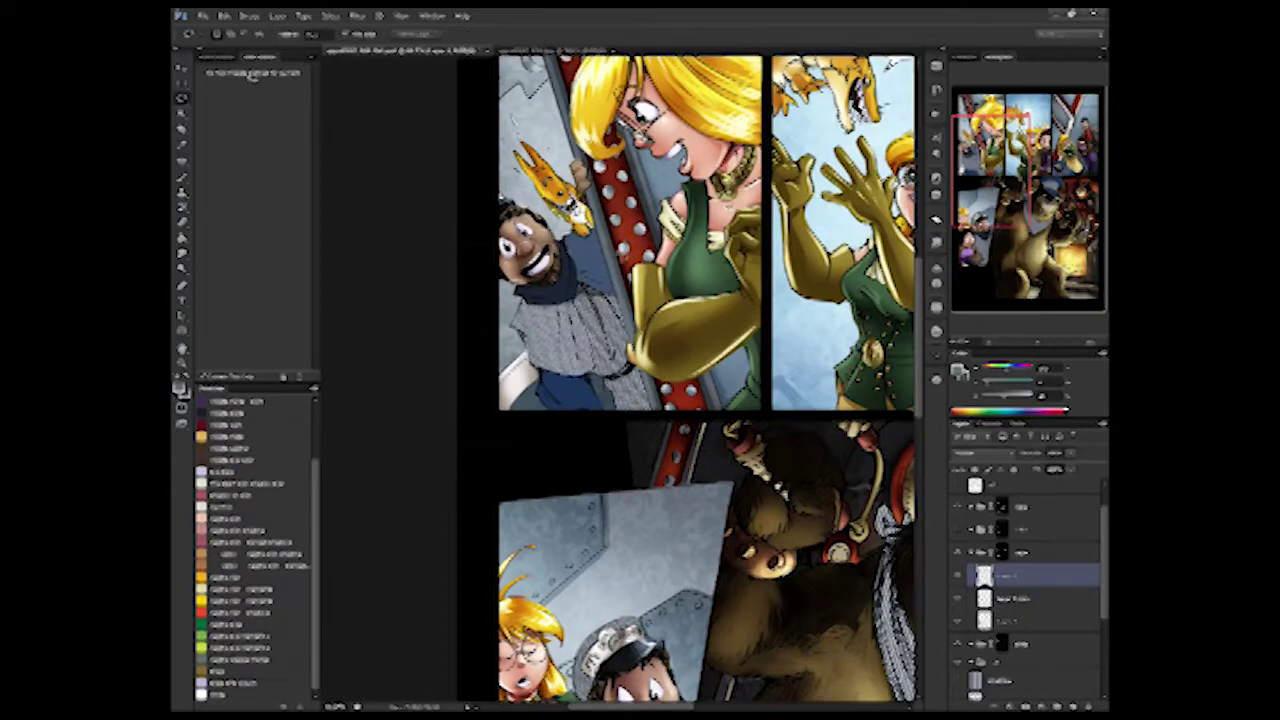
- Duplicate the first panel's cape pinstripes, rotate the copy over the man's raised shoulder, and hide the robe group
{"action": "key", "text": "ctrl+j"}
{"action": "key", "text": "ctrl+t"}
{"action": "left_click_drag", "start_coordinate": [524, 343], "coordinate": [590, 270]}
{"action": "key", "text": "Return"}
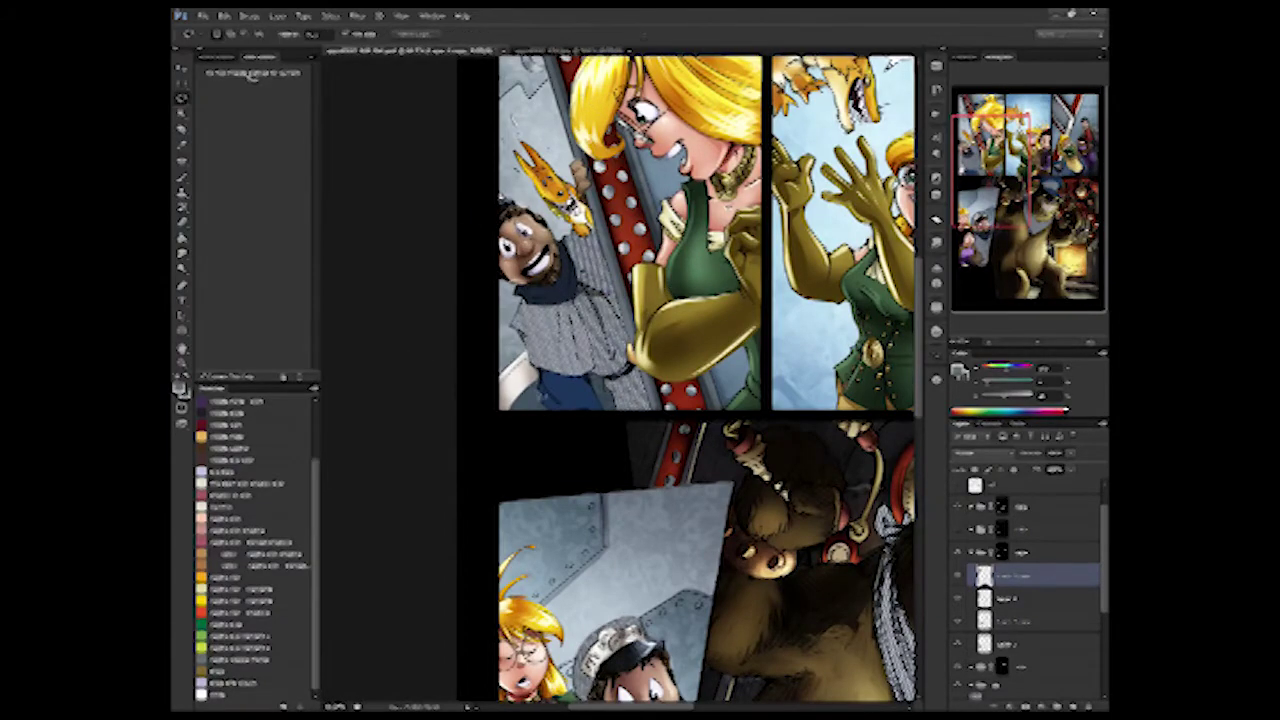
{"action": "left_click", "coordinate": [957, 508]}
{"action": "left_click_drag", "start_coordinate": [466, 266], "coordinate": [595, 425]}
{"action": "key", "text": "ctrl+d"}
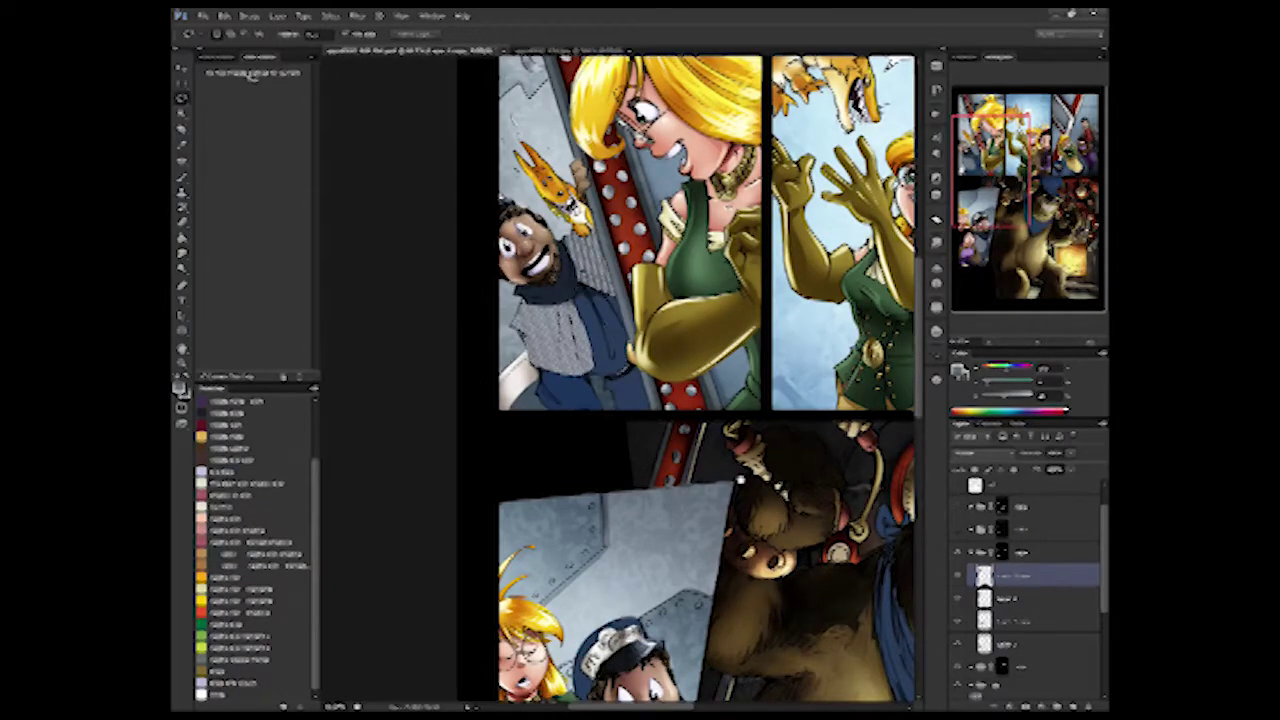
- Show the robe group and transform a duplicate of the cape pinstripes to fit the man's cape in the third panel
{"action": "left_click_drag", "start_coordinate": [850, 420], "coordinate": [368, 327]}
{"action": "left_click", "coordinate": [957, 507]}
{"action": "key", "text": "ctrl+j"}
{"action": "key", "text": "ctrl+t"}
{"action": "left_click_drag", "start_coordinate": [632, 330], "coordinate": [595, 484]}
{"action": "key", "text": "ctrl+plus"}
{"action": "key", "text": "ctrl+plus"}
{"action": "left_click_drag", "start_coordinate": [750, 570], "coordinate": [657, 583]}
{"action": "key", "text": "Return"}
- Duplicate the third panel's cape pinstripes and reposition and rotate the copy over the rest of the man's cape
{"action": "key", "text": "ctrl+j"}
{"action": "key", "text": "ctrl+t"}
{"action": "left_click_drag", "start_coordinate": [637, 363], "coordinate": [757, 354]}
{"action": "mouse_move", "coordinate": [651, 332]}
{"action": "left_mouse_down"}
{"action": "mouse_move", "coordinate": [661, 343]}
{"action": "mouse_move", "coordinate": [494, 285]}
{"action": "left_mouse_up"}
{"action": "key", "text": "Return"}
{"action": "key", "text": "ctrl+d"}
- Merge all the pinstripe layers inside the cape group into a single layer
{"action": "scroll", "coordinate": [1006, 617], "scroll_direction": "down", "scroll_amount": 3}
{"action": "left_click", "coordinate": [1006, 617], "text": "shift"}
{"action": "key", "text": "ctrl+e"}
{"action": "key", "text": "ctrl+minus"}
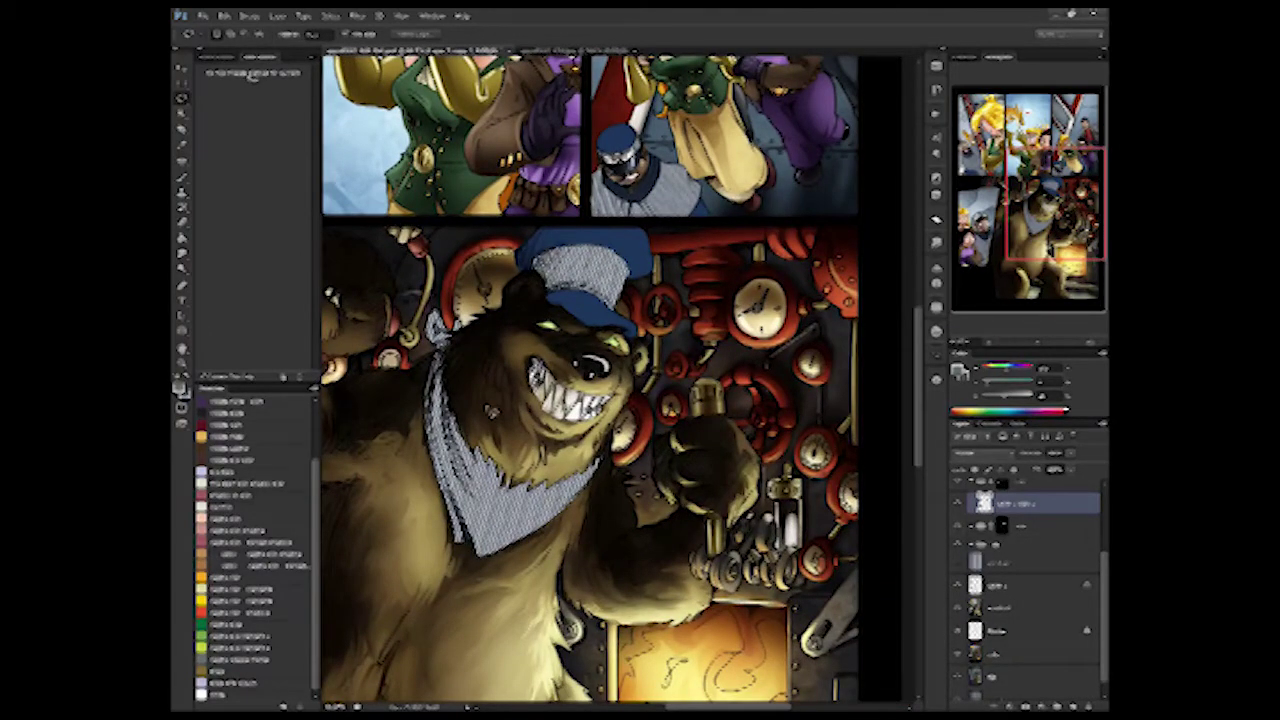
- Duplicate the merged cape pinstripes, merge the copy back down, and collapse the cape group
{"action": "key", "text": "ctrl+j"}
{"action": "key", "text": "ctrl+e"}
{"action": "left_click", "coordinate": [971, 484]}
- Paste the pinstripes into the masked group below the cape group and transform them to fit the brim of the bear's cap
{"action": "left_click", "coordinate": [1003, 516]}
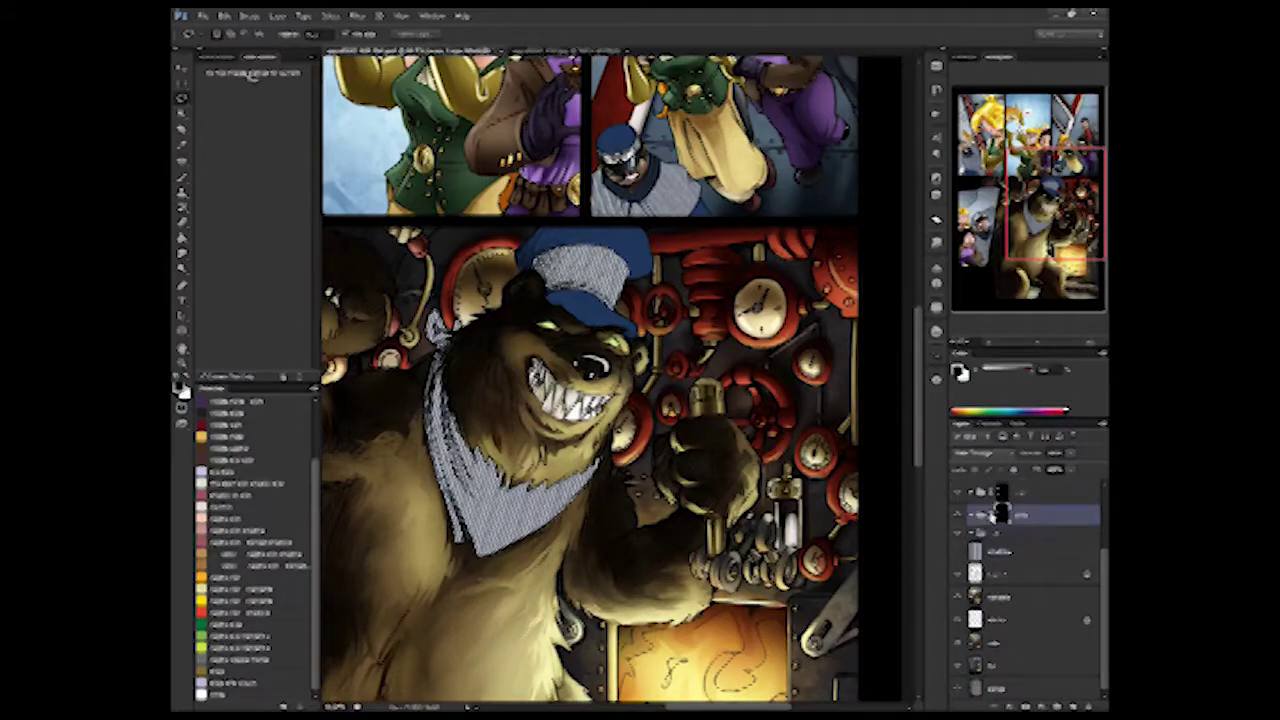
{"action": "key", "text": "ctrl+v"}
{"action": "key", "text": "ctrl+t"}
{"action": "left_click_drag", "start_coordinate": [788, 451], "coordinate": [722, 318]}
{"action": "key", "text": "ctrl+plus"}
{"action": "key", "text": "ctrl+plus"}
{"action": "key", "text": "ctrl+plus"}
{"action": "left_click_drag", "start_coordinate": [640, 300], "coordinate": [690, 393]}
{"action": "left_click_drag", "start_coordinate": [802, 128], "coordinate": [779, 151]}
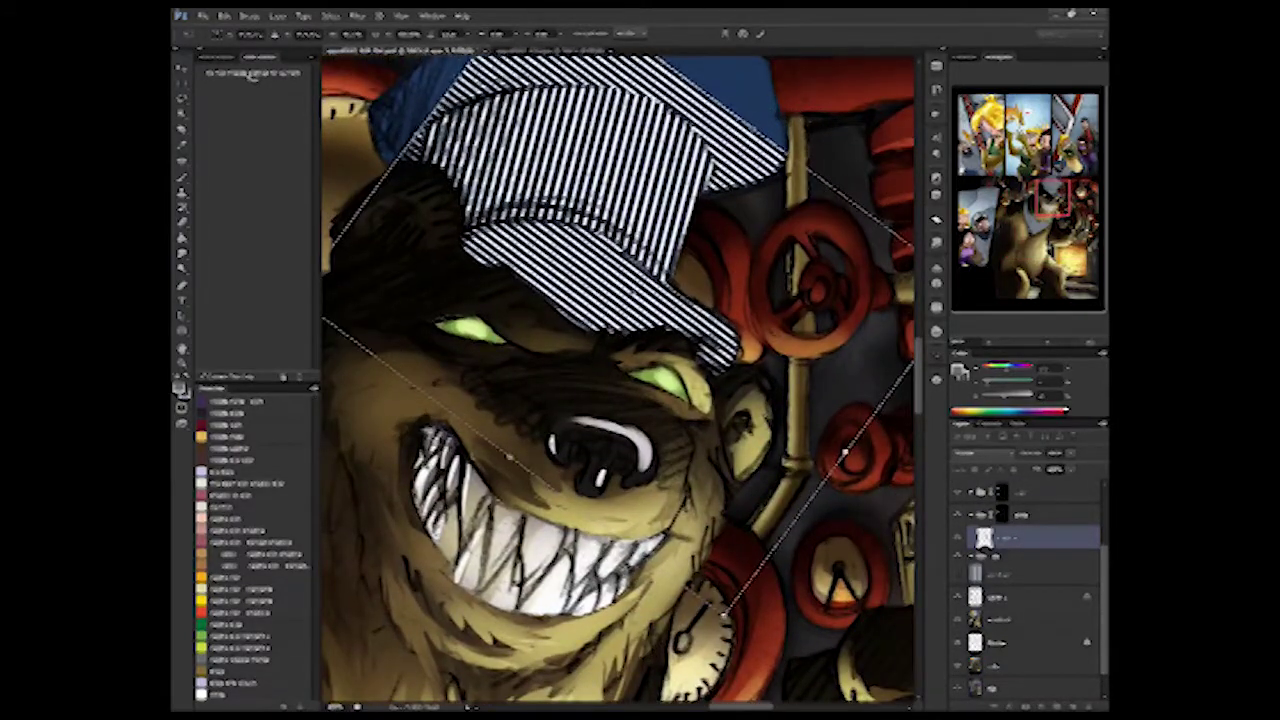
{"action": "key", "text": "Return"}
- Duplicate the brim pinstripes, rotate the copy over the crown of the bear's cap, and merge it down
{"action": "scroll", "coordinate": [527, 485], "scroll_direction": "up", "scroll_amount": 3}
{"action": "key", "text": "ctrl+j"}
{"action": "key", "text": "ctrl+t"}
{"action": "left_click_drag", "start_coordinate": [840, 520], "coordinate": [500, 60]}
{"action": "key", "text": "ctrl+minus"}
{"action": "key", "text": "ctrl+minus"}
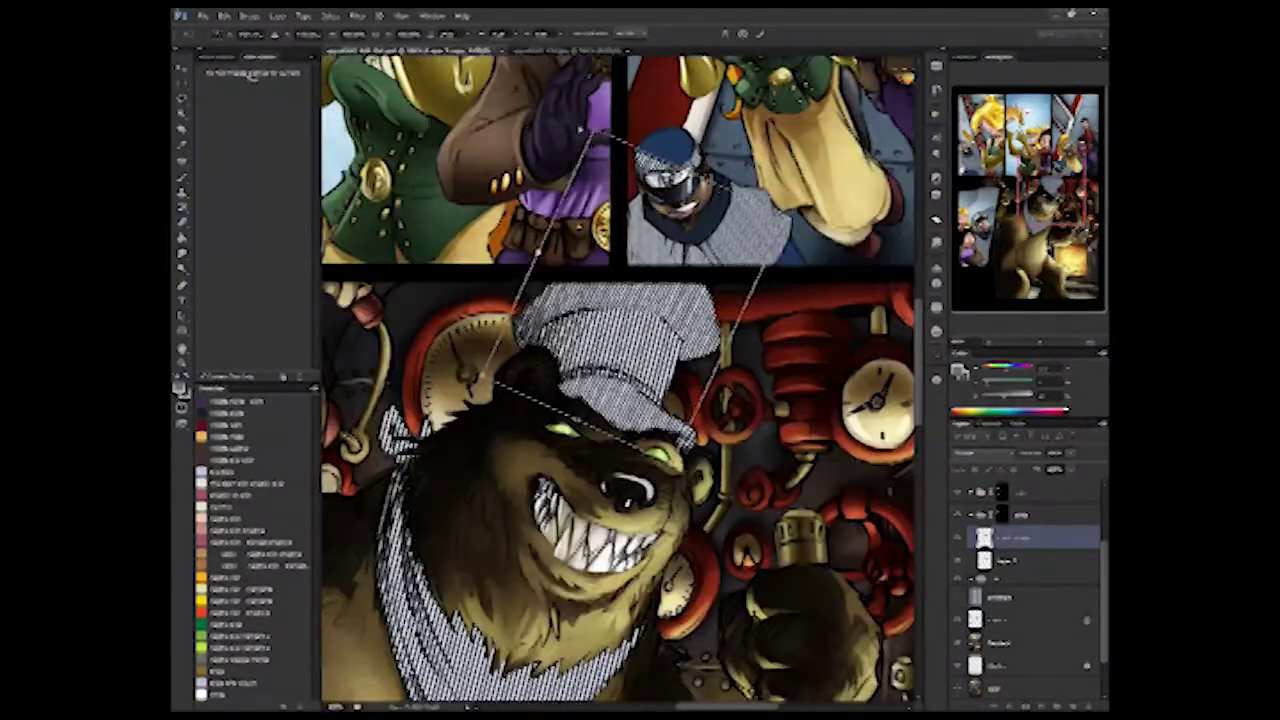
{"action": "left_click_drag", "start_coordinate": [836, 290], "coordinate": [852, 318]}
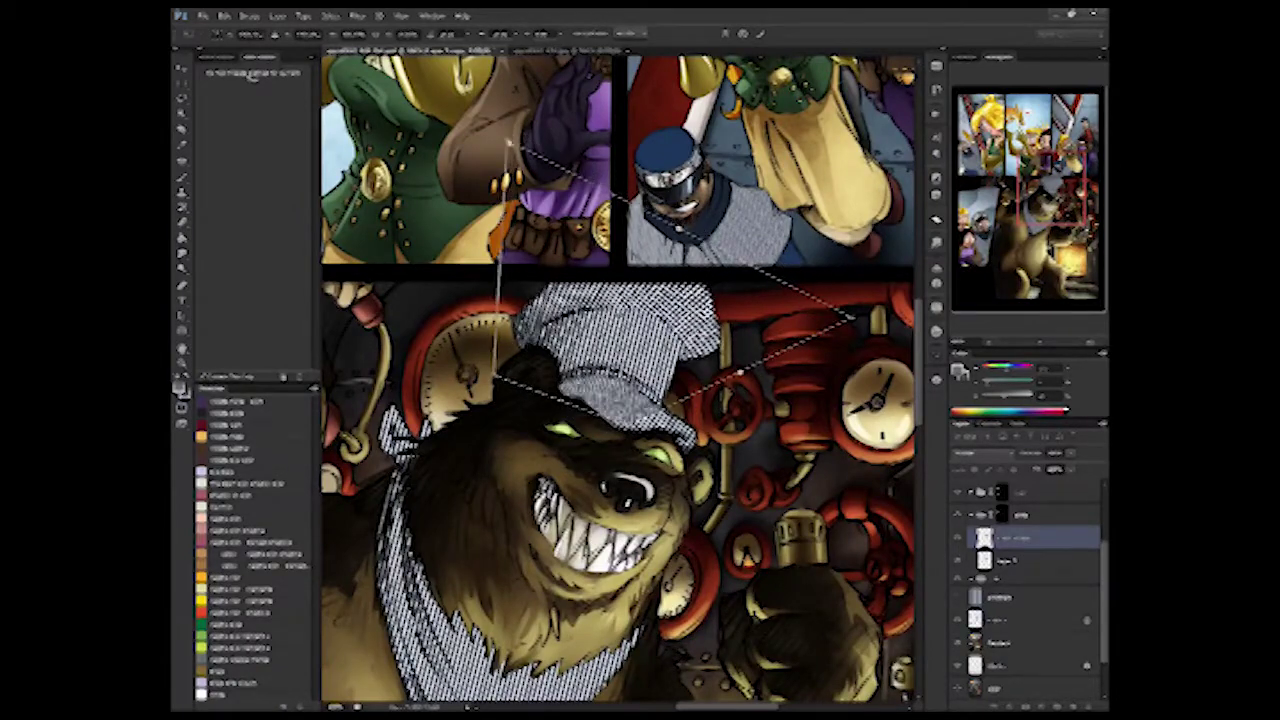
{"action": "key", "text": "Return"}
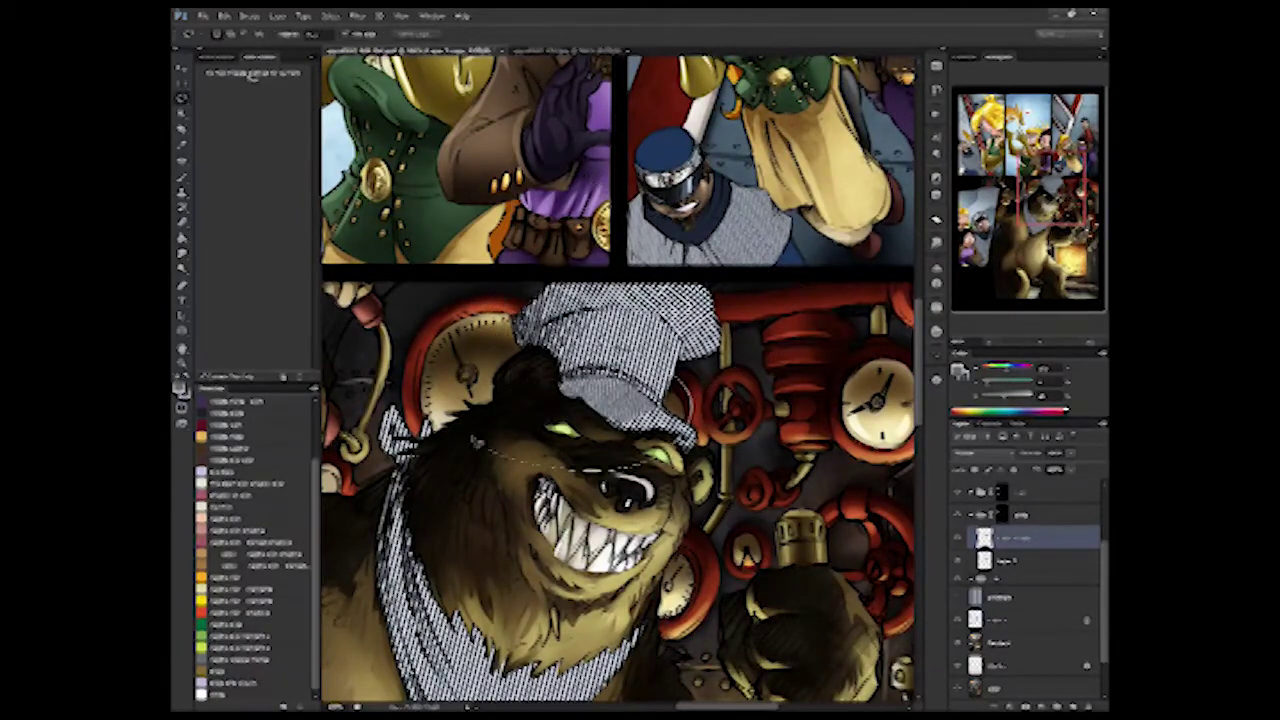
{"action": "key", "text": "ctrl+e"}
- Paste another set of pinstripes and rotate and position it over the man's collar in the third panel
{"action": "left_click_drag", "start_coordinate": [511, 560], "coordinate": [382, 707]}
{"action": "key", "text": "ctrl+v"}
{"action": "key", "text": "ctrl+t"}
{"action": "left_click_drag", "start_coordinate": [368, 380], "coordinate": [692, 381]}
{"action": "left_click_drag", "start_coordinate": [780, 440], "coordinate": [661, 436]}
{"action": "left_click_drag", "start_coordinate": [765, 522], "coordinate": [828, 432]}
{"action": "left_click_drag", "start_coordinate": [680, 420], "coordinate": [690, 480]}
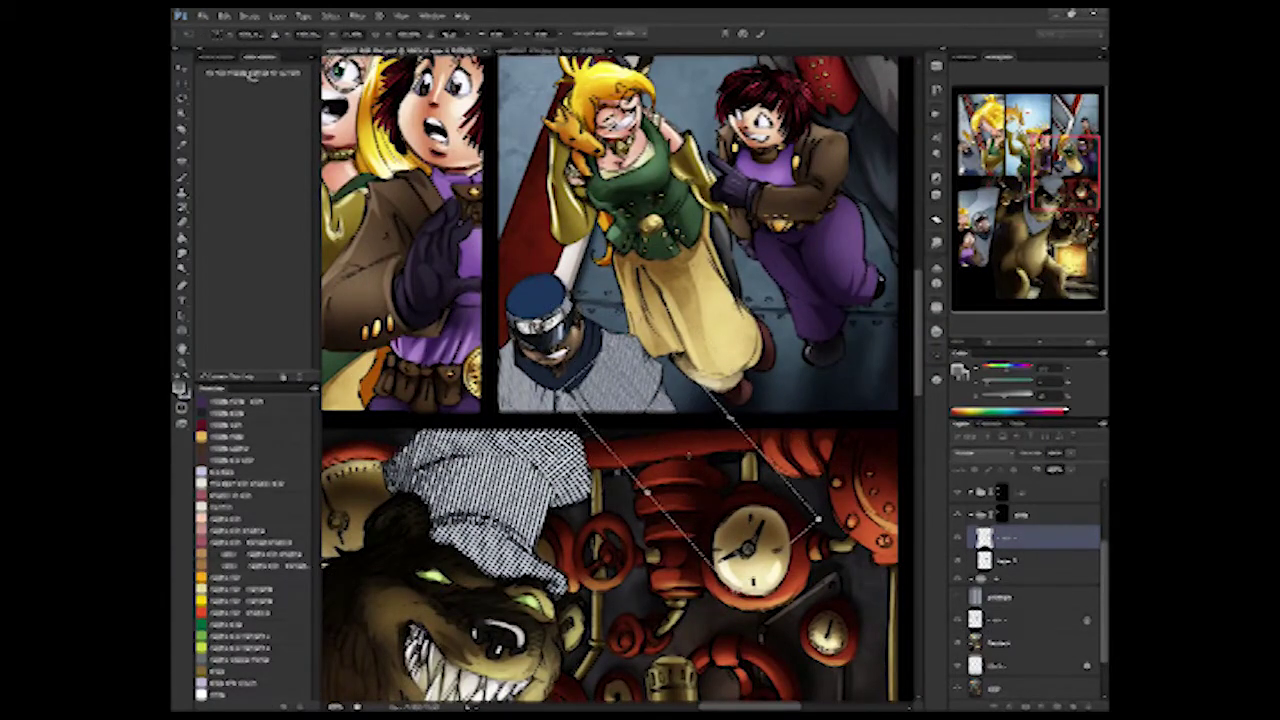
{"action": "key", "text": "Return"}
- Paste another pinstripe layer and transform it to cover the man's cap in the third panel
{"action": "left_click_drag", "start_coordinate": [1102, 553], "coordinate": [1102, 517]}
{"action": "left_click_drag", "start_coordinate": [690, 557], "coordinate": [788, 484]}
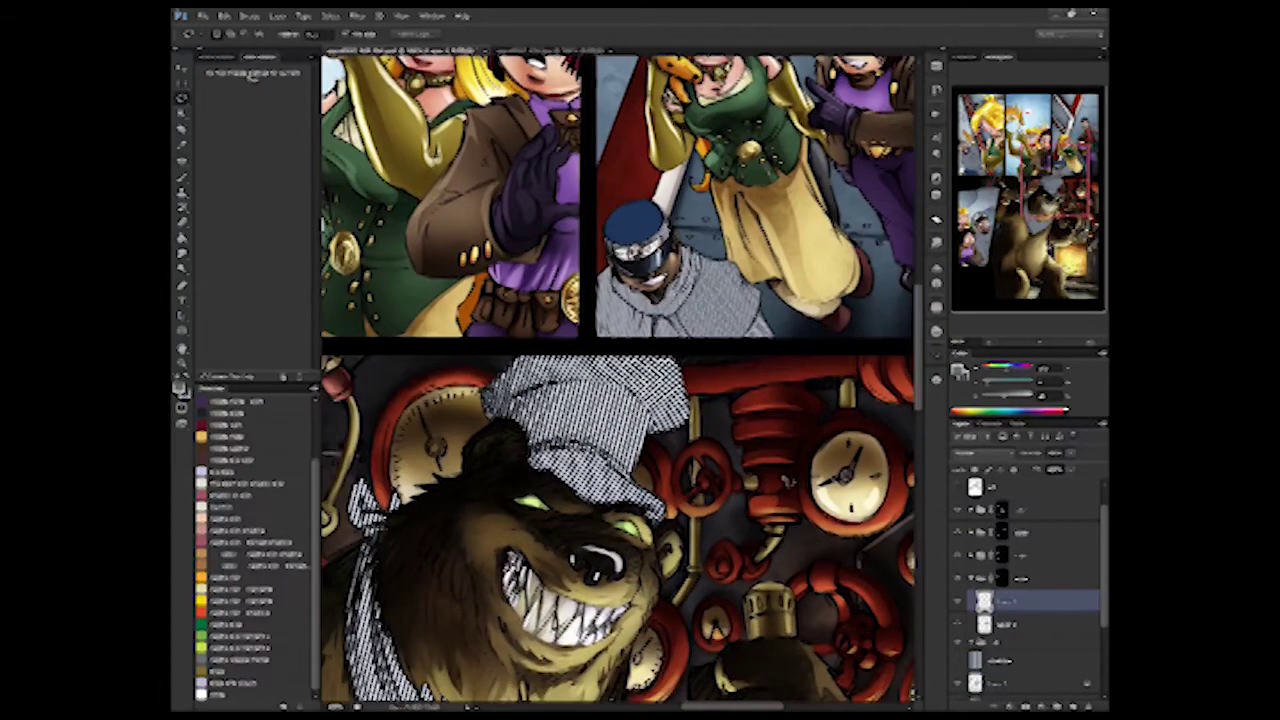
{"action": "key", "text": "ctrl+v"}
{"action": "key", "text": "ctrl+t"}
{"action": "left_click_drag", "start_coordinate": [608, 240], "coordinate": [608, 223]}
{"action": "left_click_drag", "start_coordinate": [357, 221], "coordinate": [597, 221]}
{"action": "left_click_drag", "start_coordinate": [858, 221], "coordinate": [626, 226]}
{"action": "key", "text": "Return"}
- Paste another pinstripe layer and rotate and position it over the man's clothing on the left side of the page
{"action": "left_click_drag", "start_coordinate": [425, 350], "coordinate": [900, 455]}
{"action": "left_click_drag", "start_coordinate": [549, 451], "coordinate": [581, 309]}
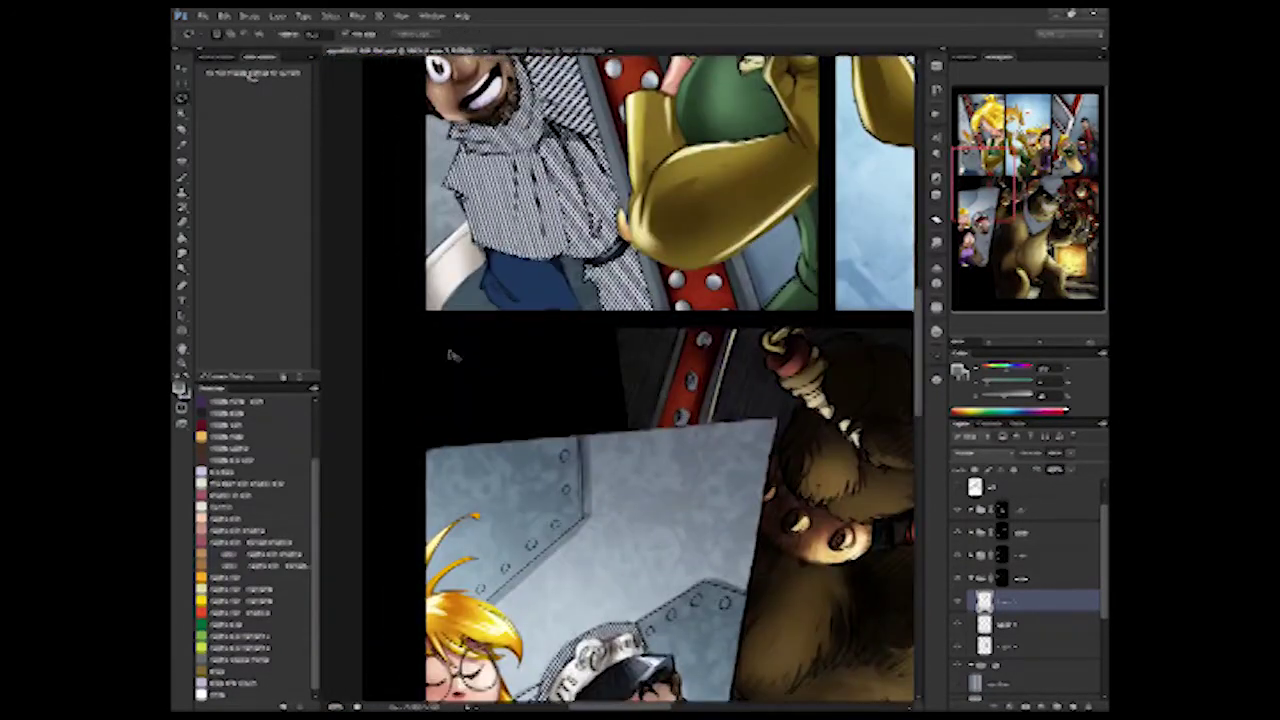
{"action": "key", "text": "ctrl+v"}
{"action": "key", "text": "ctrl+t"}
{"action": "left_click_drag", "start_coordinate": [366, 380], "coordinate": [666, 378]}
{"action": "mouse_move", "coordinate": [677, 373]}
{"action": "left_mouse_down"}
{"action": "mouse_move", "coordinate": [526, 328]}
{"action": "mouse_move", "coordinate": [452, 326]}
{"action": "left_mouse_up"}
{"action": "left_click_drag", "start_coordinate": [418, 325], "coordinate": [423, 366]}
{"action": "left_click_drag", "start_coordinate": [414, 320], "coordinate": [426, 358]}
{"action": "key", "text": "Return"}
- Merge the four pinstripe layers in the lowest masked group into one layer and collapse the group
{"action": "left_click_drag", "start_coordinate": [490, 655], "coordinate": [443, 165]}
{"action": "key", "text": "ctrl+minus"}
{"action": "key", "text": "ctrl+minus"}
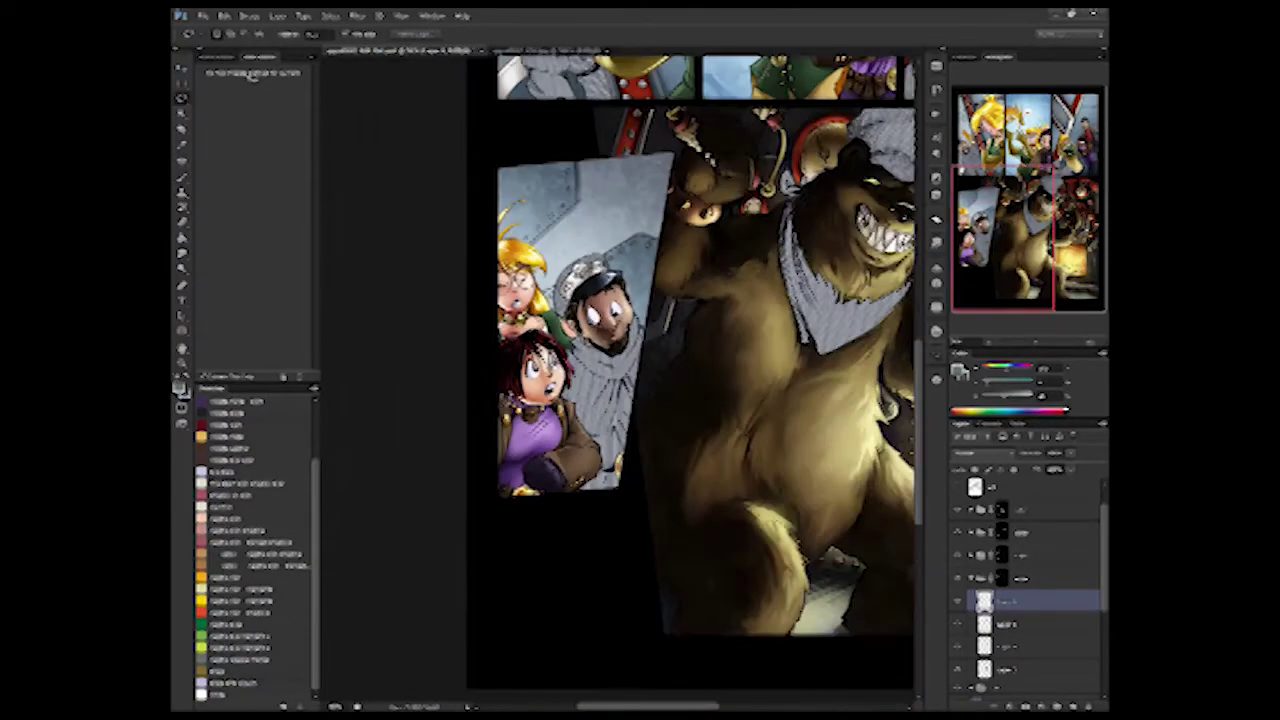
{"action": "key", "text": "ctrl+e"}
{"action": "key", "text": "ctrl+e"}
{"action": "key", "text": "ctrl+e"}
{"action": "left_click", "coordinate": [970, 579]}
{"action": "left_click_drag", "start_coordinate": [448, 298], "coordinate": [264, 463]}
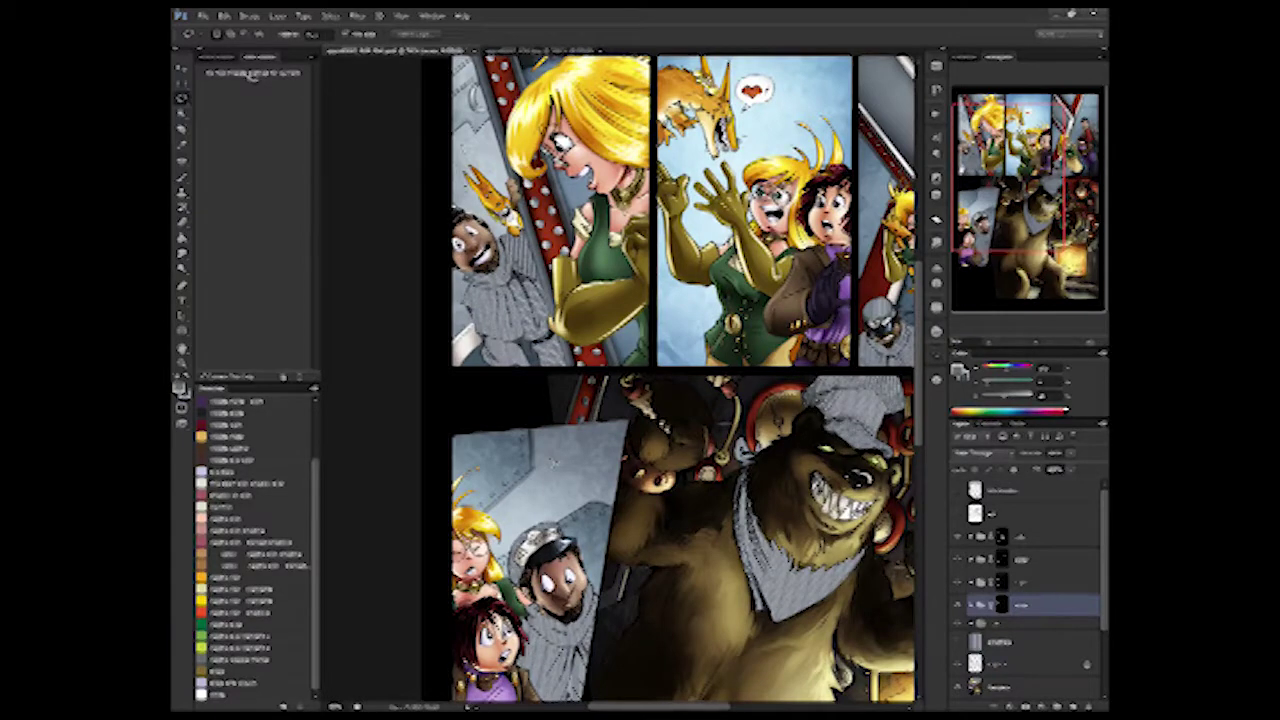
{"action": "left_click", "coordinate": [462, 16]}
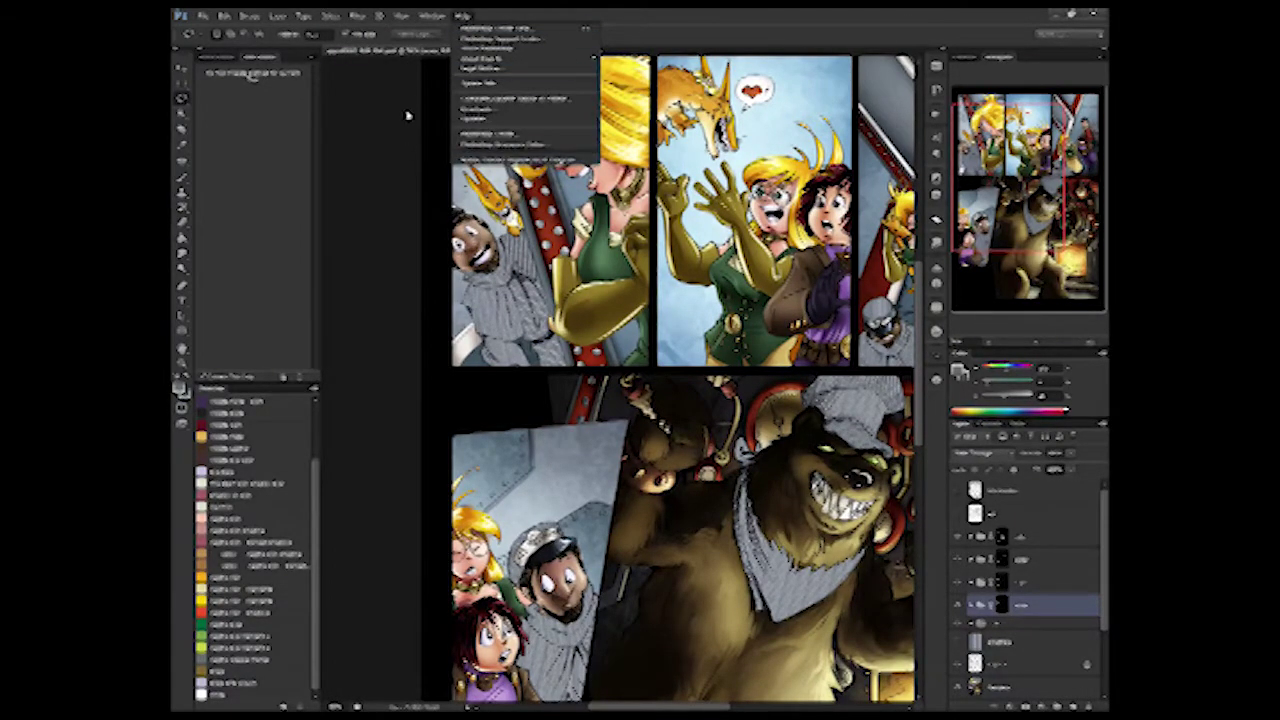
{"action": "mouse_move", "coordinate": [357, 16]}
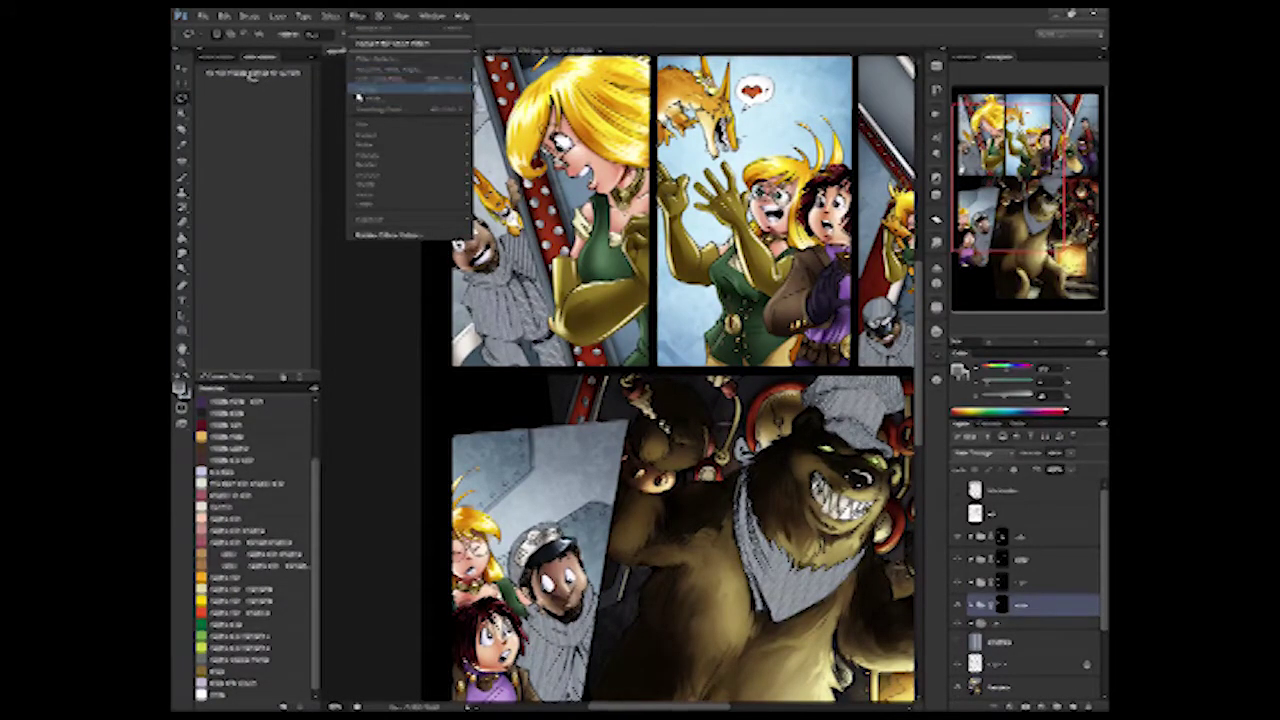
{"action": "left_click", "coordinate": [360, 97]}
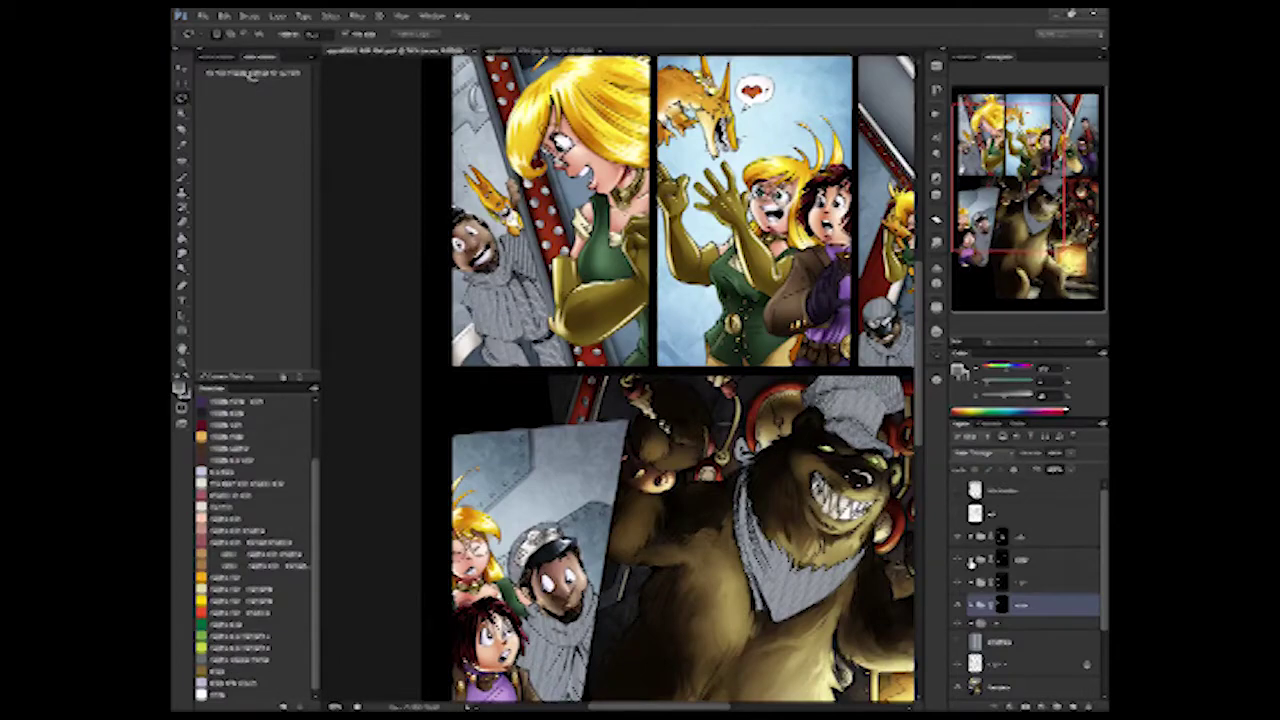
- Lasso the first-panel man's clothing on the uppermost group's pinstripe layer and hide the other three pinstripe groups
{"action": "left_click", "coordinate": [971, 538]}
{"action": "left_click", "coordinate": [990, 560]}
{"action": "key", "text": "ctrl+plus"}
{"action": "key", "text": "ctrl+plus"}
{"action": "key", "text": "ctrl+plus"}
{"action": "left_click_drag", "start_coordinate": [370, 140], "coordinate": [757, 377]}
{"action": "left_click", "coordinate": [346, 17]}
{"action": "left_click", "coordinate": [358, 28]}
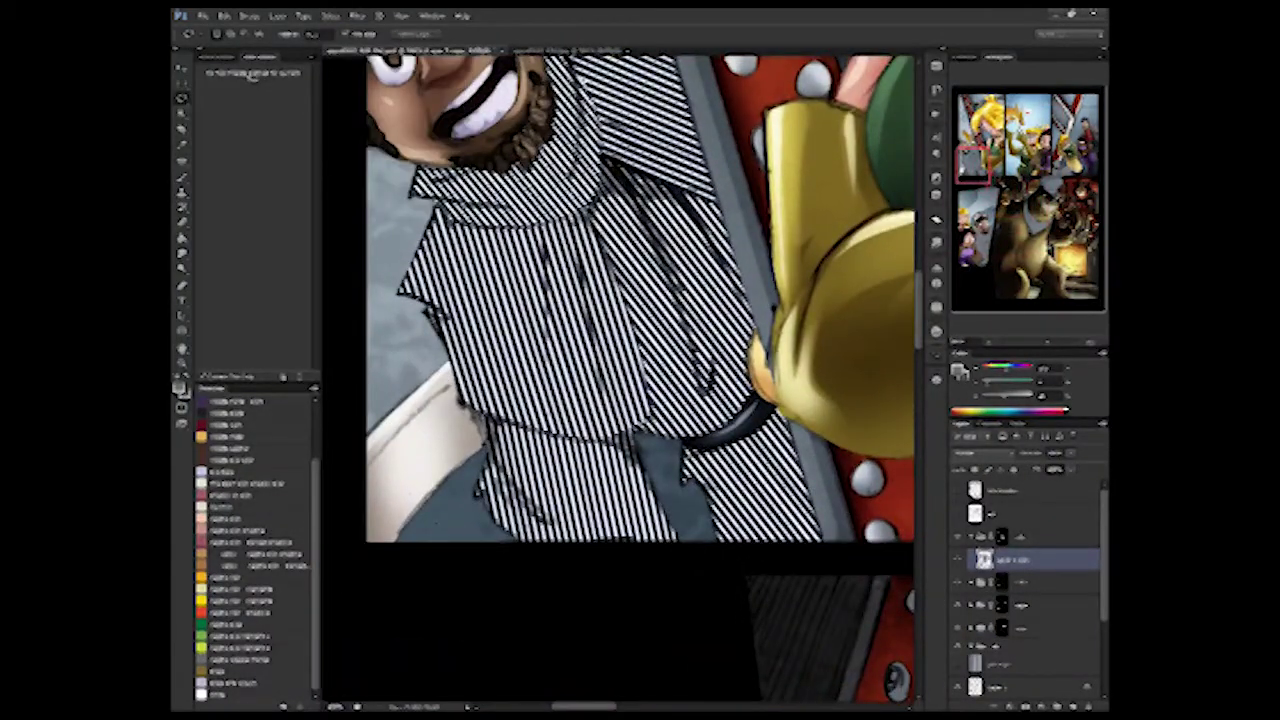
{"action": "mouse_move", "coordinate": [900, 448]}
{"action": "left_mouse_down"}
{"action": "mouse_move", "coordinate": [560, 532]}
{"action": "mouse_move", "coordinate": [530, 258]}
{"action": "left_mouse_up"}
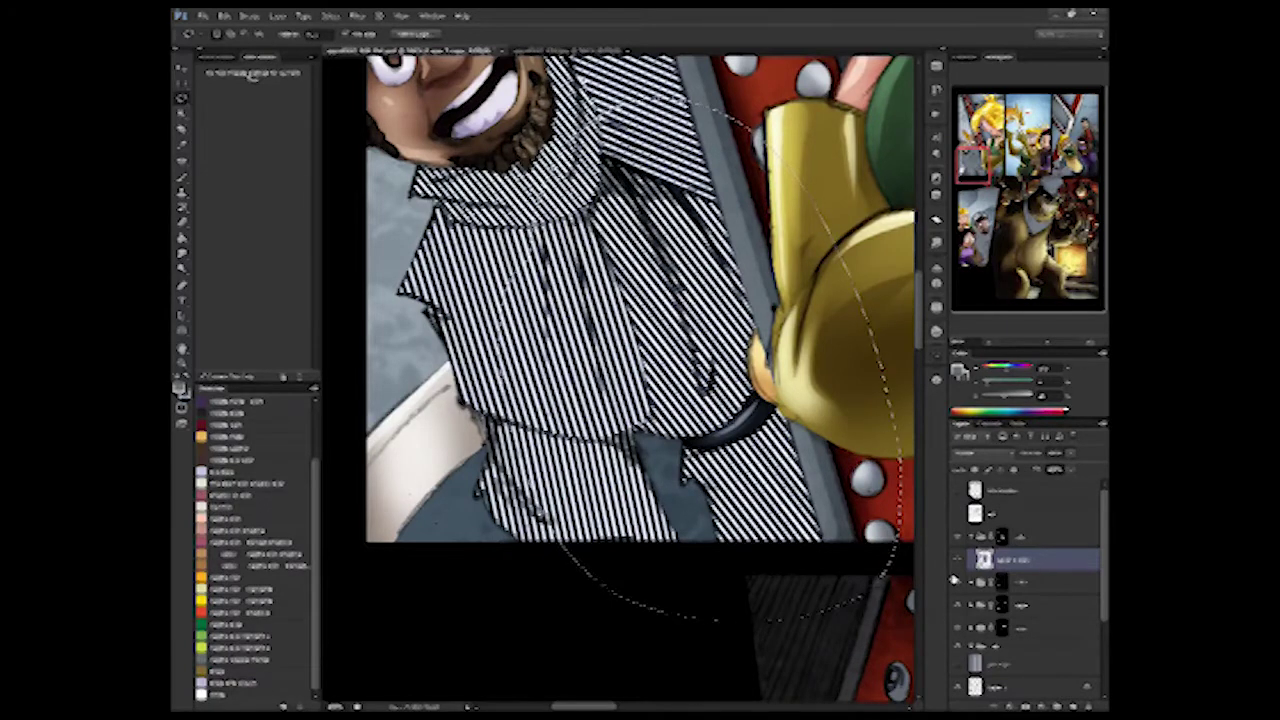
{"action": "left_click_drag", "start_coordinate": [957, 582], "coordinate": [957, 628]}
{"action": "left_click", "coordinate": [355, 17]}
{"action": "left_click", "coordinate": [370, 107]}
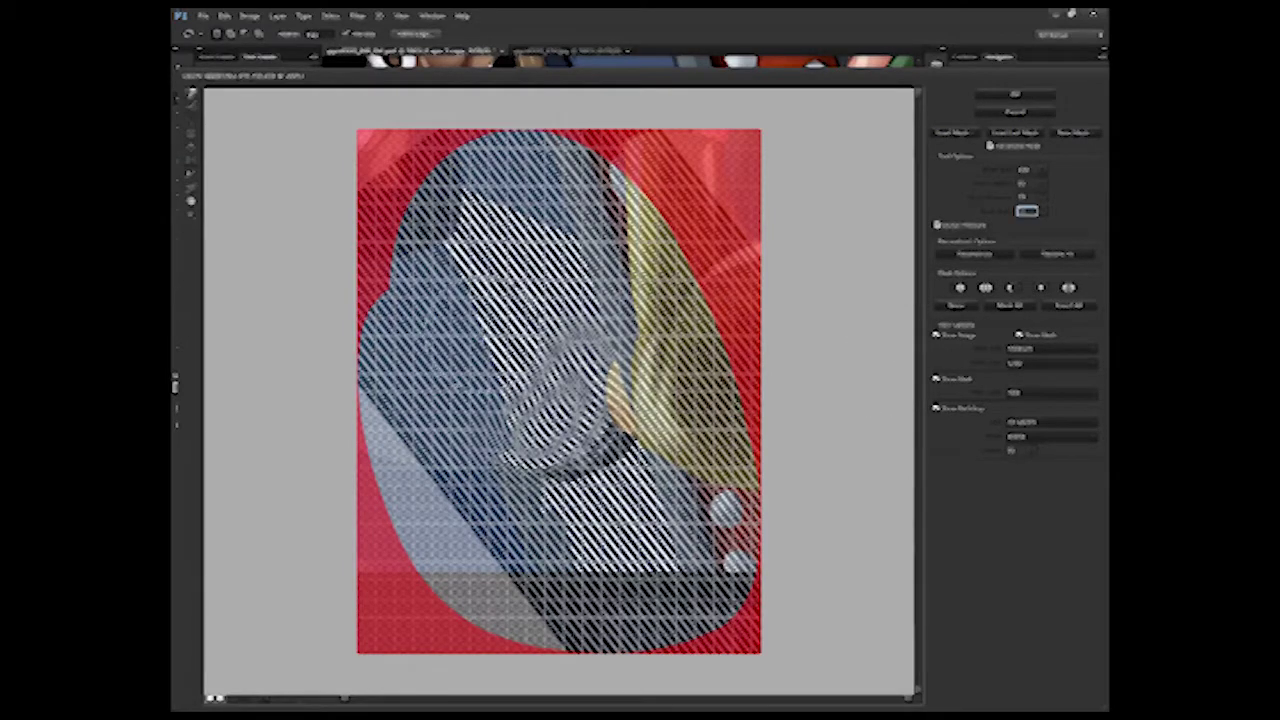
{"action": "left_click_drag", "start_coordinate": [444, 250], "coordinate": [470, 186]}
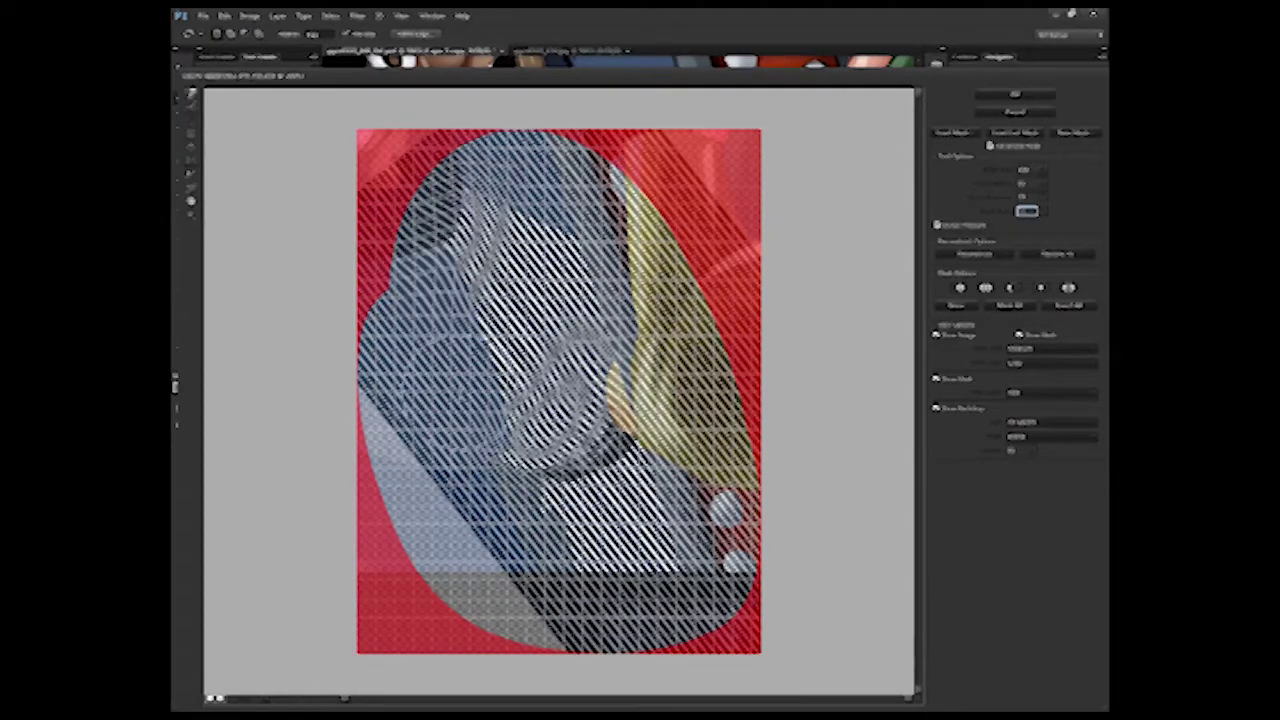
{"action": "mouse_move", "coordinate": [590, 502]}
{"action": "left_mouse_down"}
{"action": "mouse_move", "coordinate": [582, 494]}
{"action": "mouse_move", "coordinate": [585, 531]}
{"action": "mouse_move", "coordinate": [606, 524]}
{"action": "left_mouse_up"}
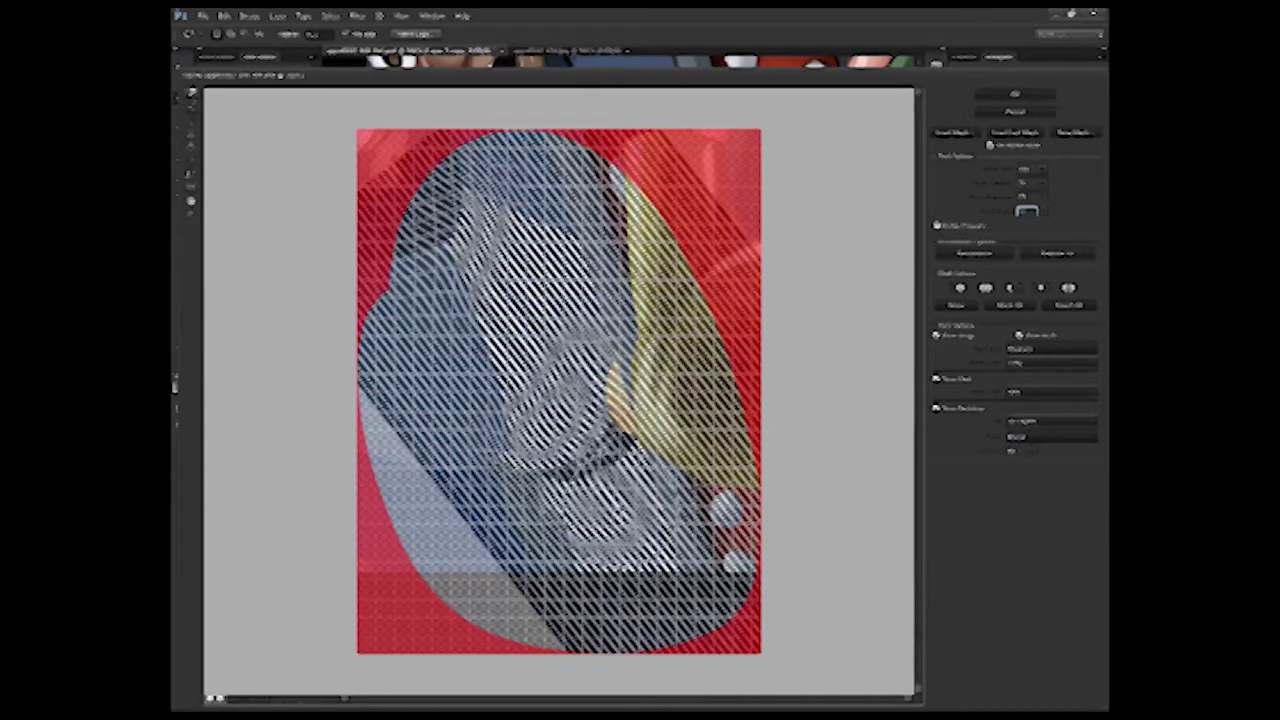
{"action": "left_click", "coordinate": [1008, 113]}
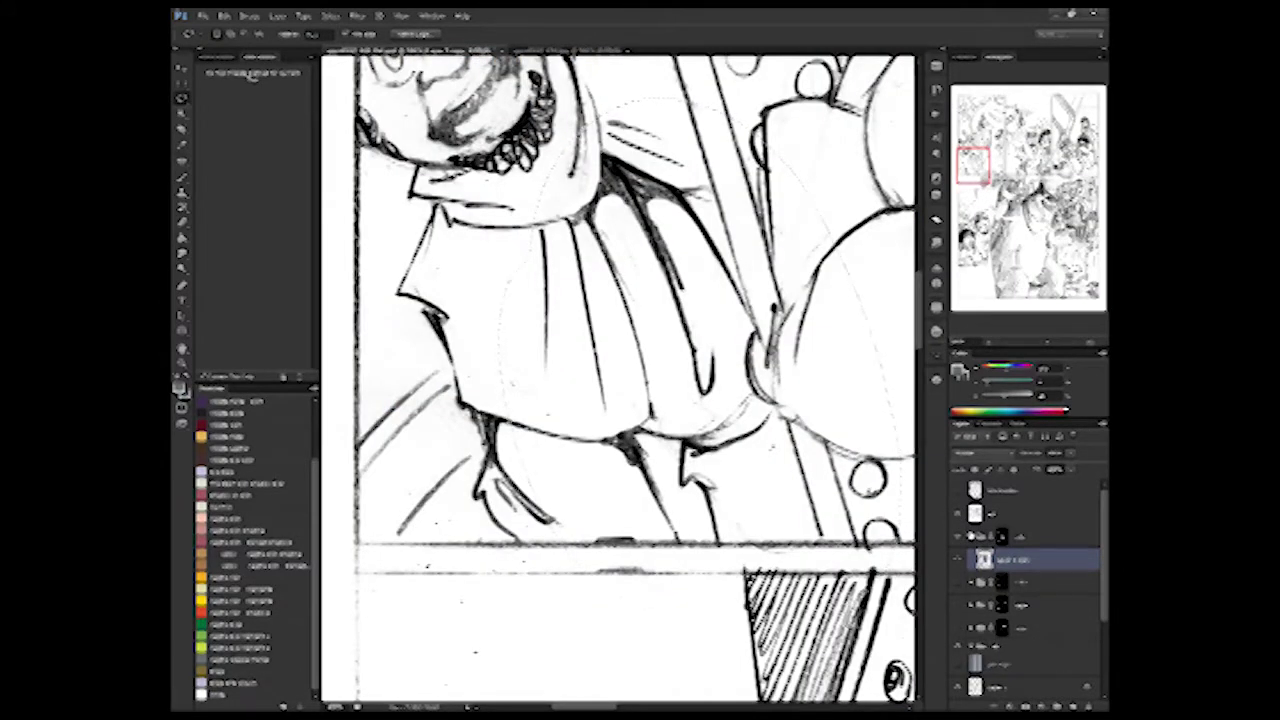
- Warp the selected pinstripes with Liquify along the folds of the first-panel man's clothing, using the line art as backdrop
{"action": "left_click", "coordinate": [1000, 514]}
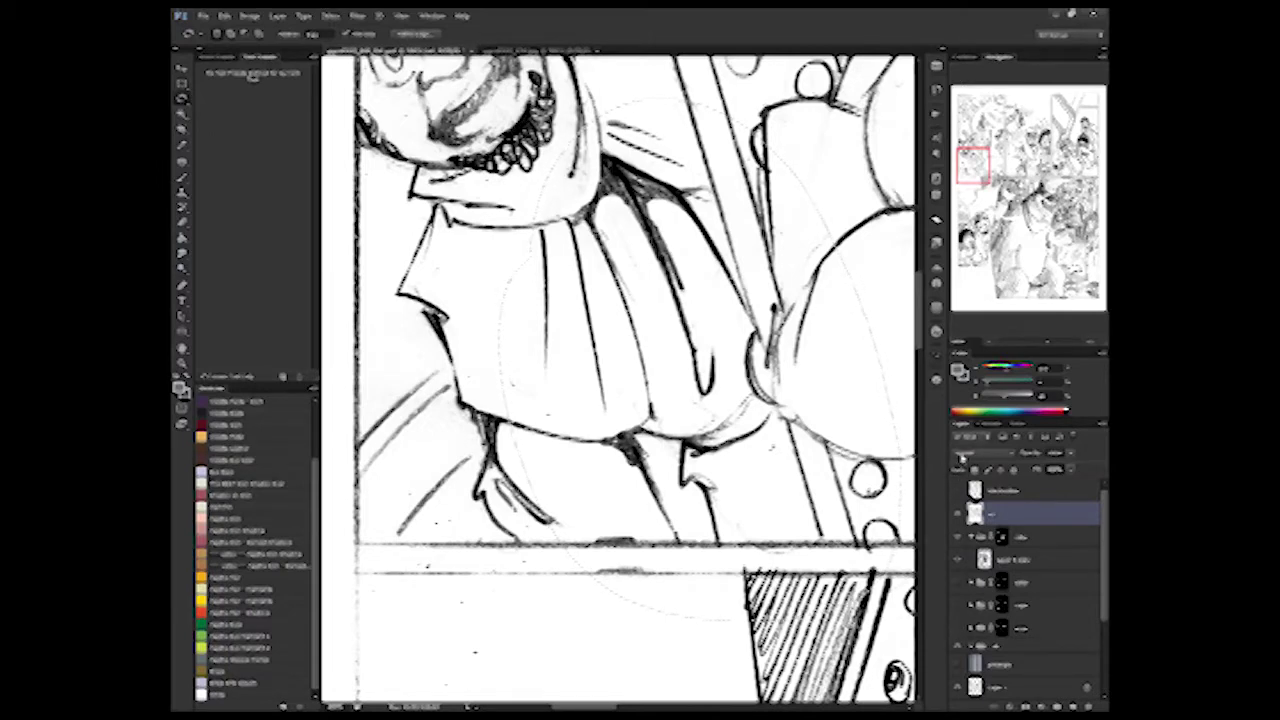
{"action": "left_click", "coordinate": [990, 558]}
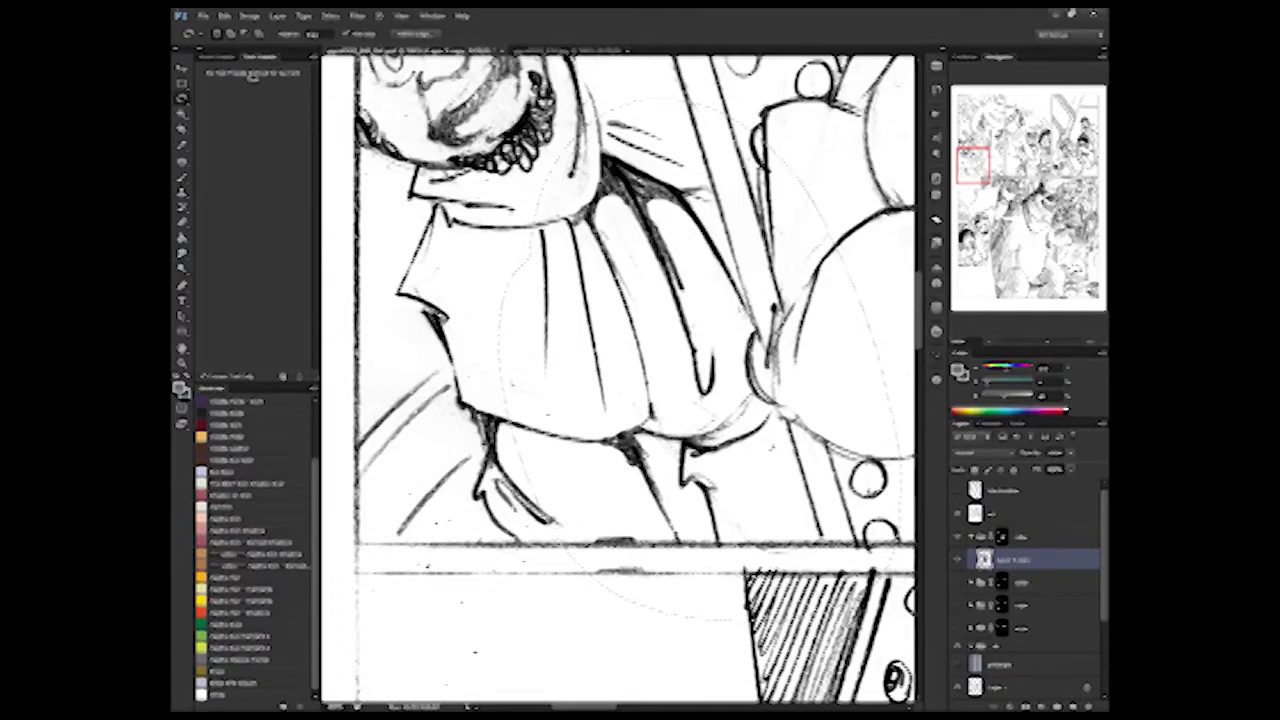
{"action": "left_click", "coordinate": [358, 18]}
{"action": "left_click", "coordinate": [365, 88]}
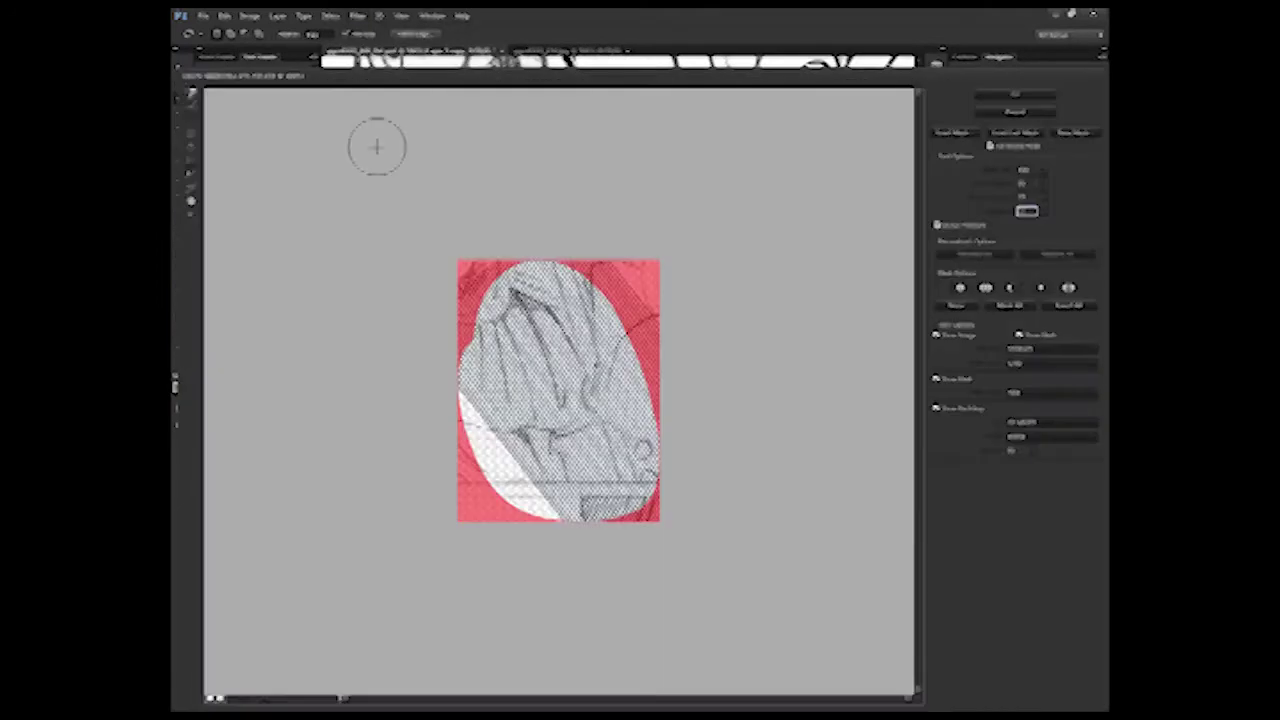
{"action": "key", "text": "ctrl+plus"}
{"action": "key", "text": "ctrl+plus"}
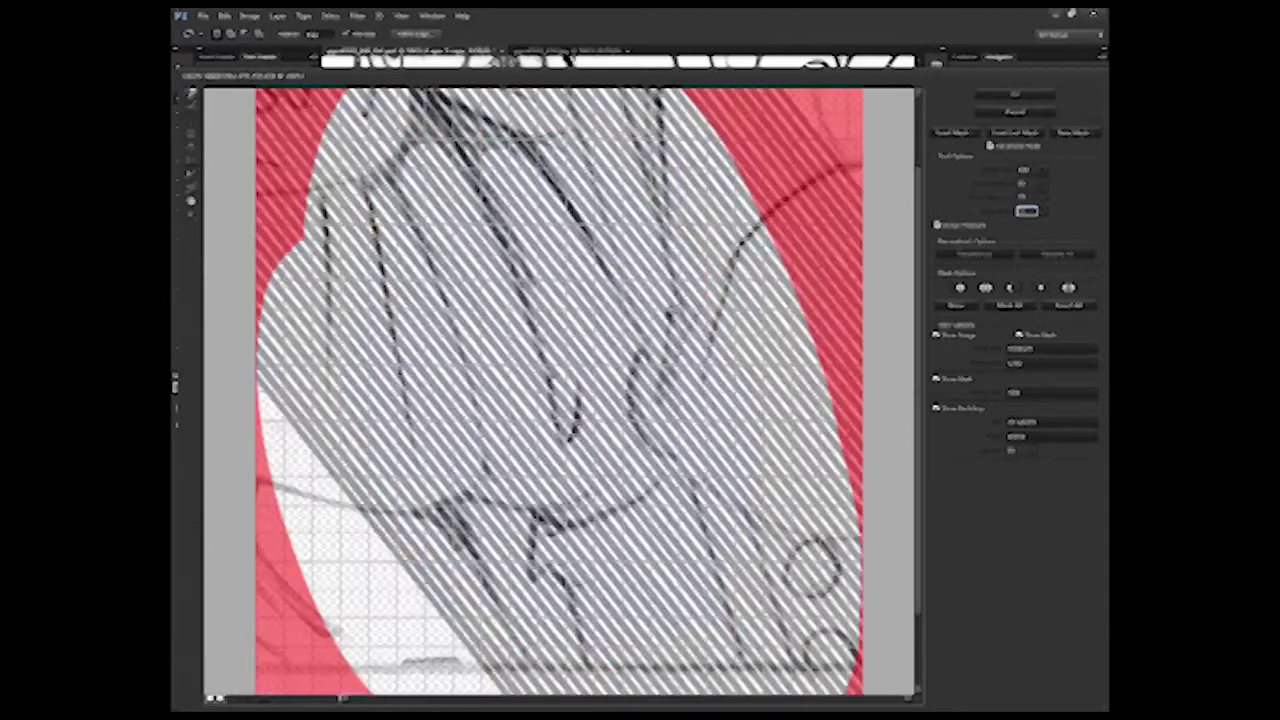
{"action": "scroll", "coordinate": [680, 300], "scroll_direction": "down", "scroll_amount": 3}
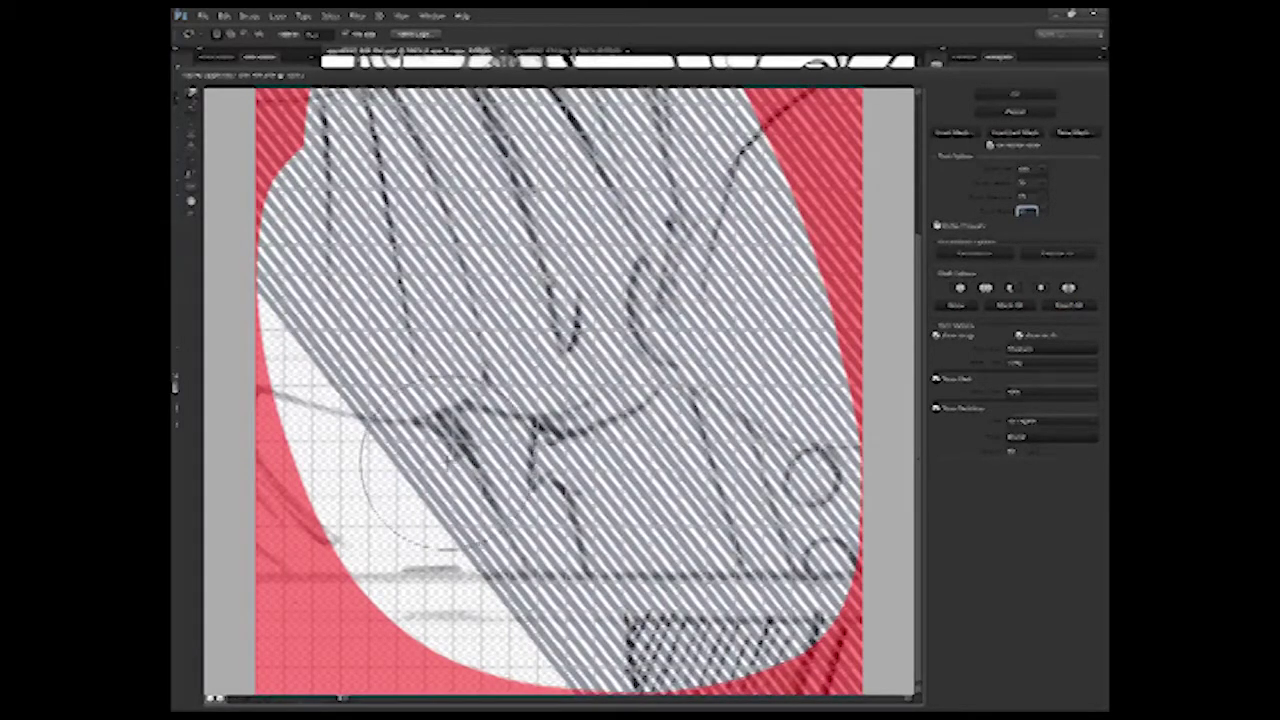
{"action": "left_click_drag", "start_coordinate": [425, 421], "coordinate": [425, 482]}
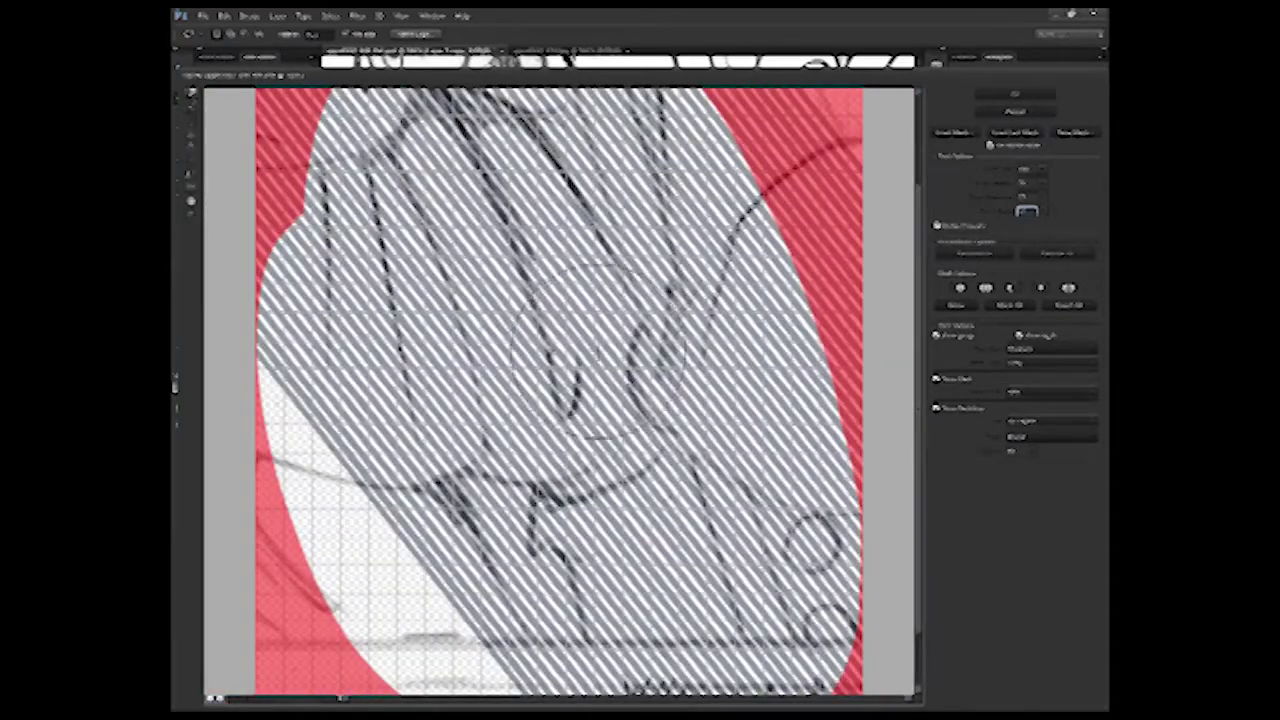
{"action": "mouse_move", "coordinate": [597, 350]}
{"action": "left_mouse_down"}
{"action": "mouse_move", "coordinate": [480, 450]}
{"action": "mouse_move", "coordinate": [350, 270]}
{"action": "mouse_move", "coordinate": [455, 240]}
{"action": "mouse_move", "coordinate": [605, 525]}
{"action": "mouse_move", "coordinate": [590, 620]}
{"action": "mouse_move", "coordinate": [600, 540]}
{"action": "mouse_move", "coordinate": [470, 450]}
{"action": "mouse_move", "coordinate": [395, 295]}
{"action": "left_mouse_up"}
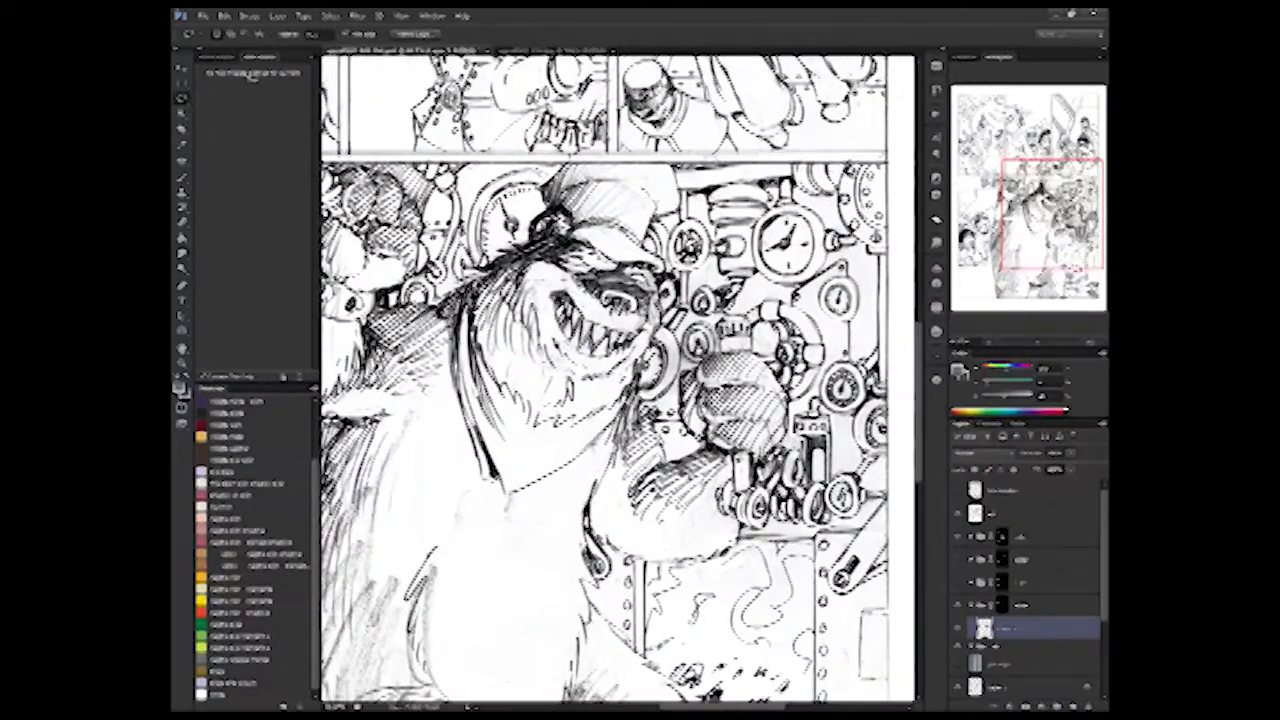
- Warp the selected pinstripes with Liquify to follow the curves of the bear's cap
{"action": "left_click", "coordinate": [357, 16]}
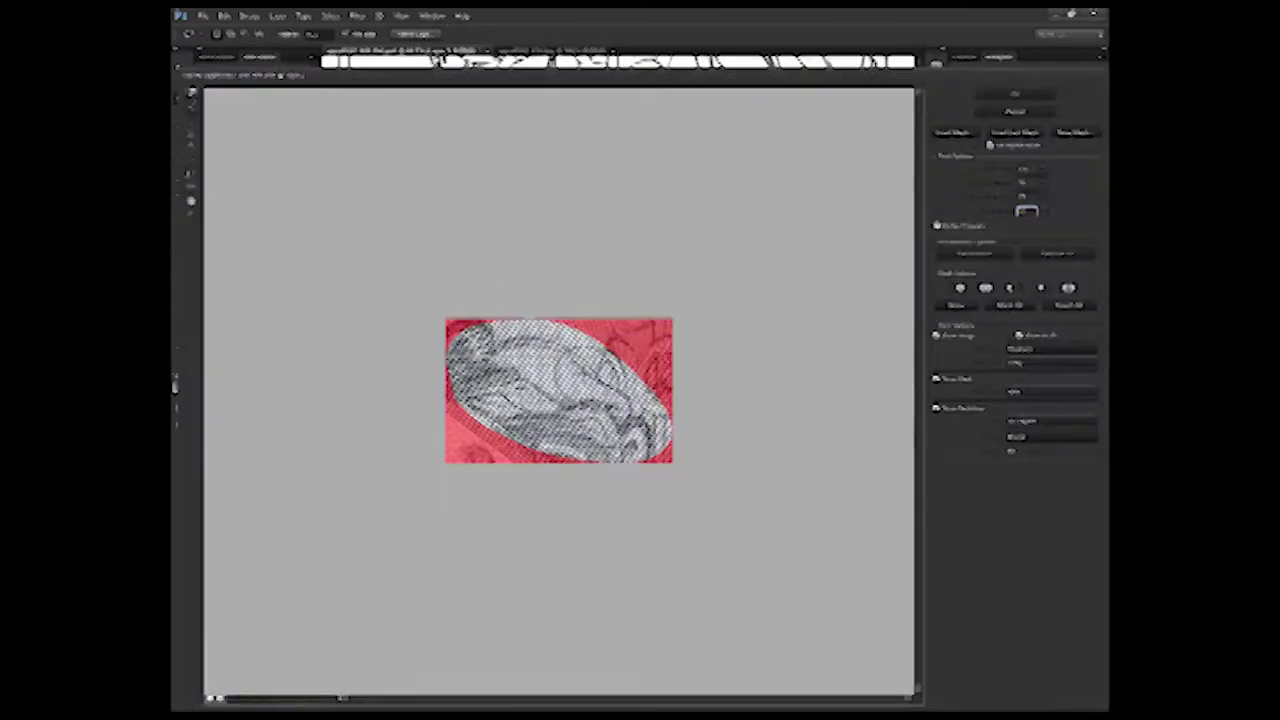
{"action": "mouse_move", "coordinate": [602, 366]}
{"action": "left_mouse_down"}
{"action": "mouse_move", "coordinate": [592, 380]}
{"action": "mouse_move", "coordinate": [558, 344]}
{"action": "left_mouse_up"}
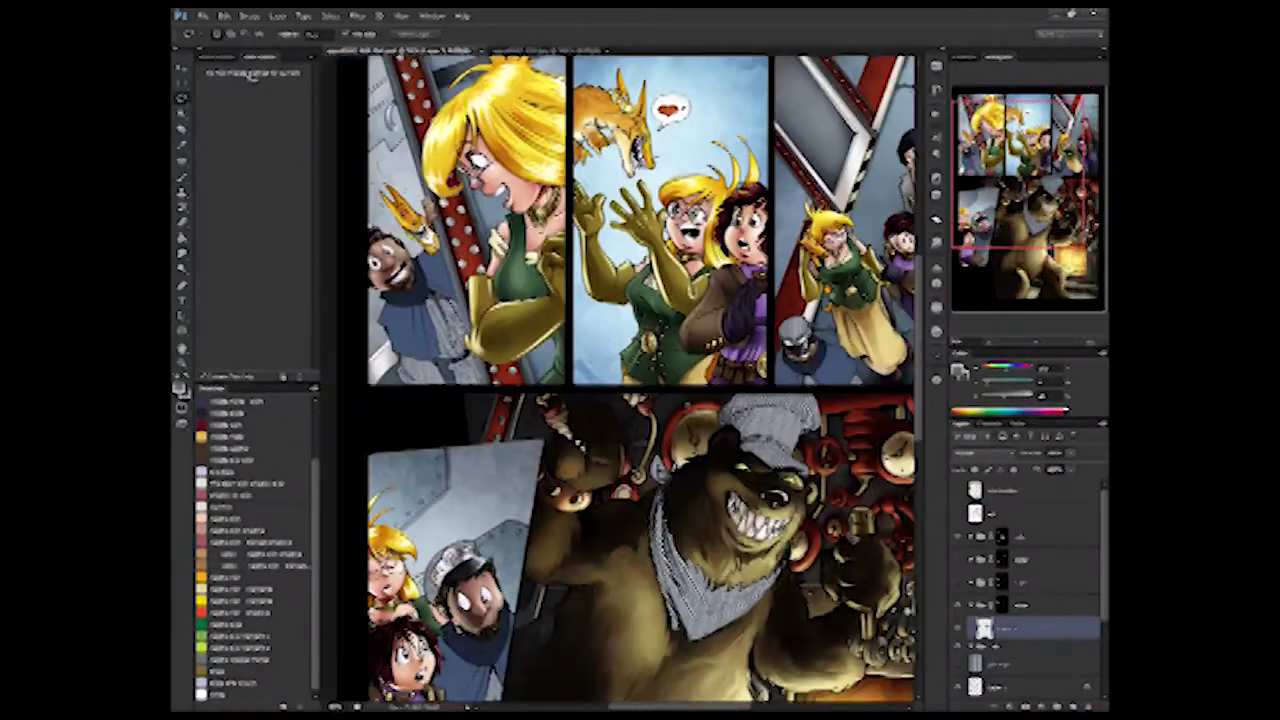
- Select the pinstripes around the lower hem of the first-panel man's clothing and warp them with Liquify over the line art
{"action": "left_click_drag", "start_coordinate": [335, 475], "coordinate": [428, 443]}
{"action": "key", "text": "ctrl+plus"}
{"action": "key", "text": "ctrl+plus"}
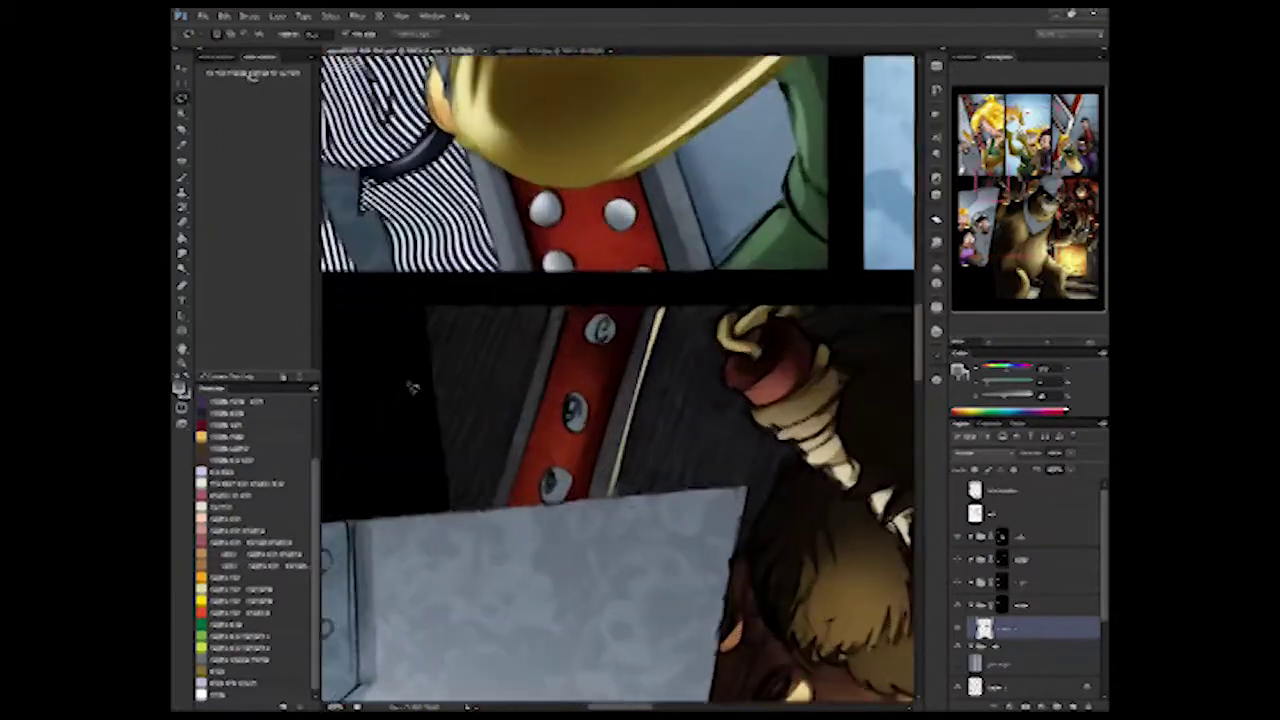
{"action": "left_click_drag", "start_coordinate": [417, 383], "coordinate": [646, 440]}
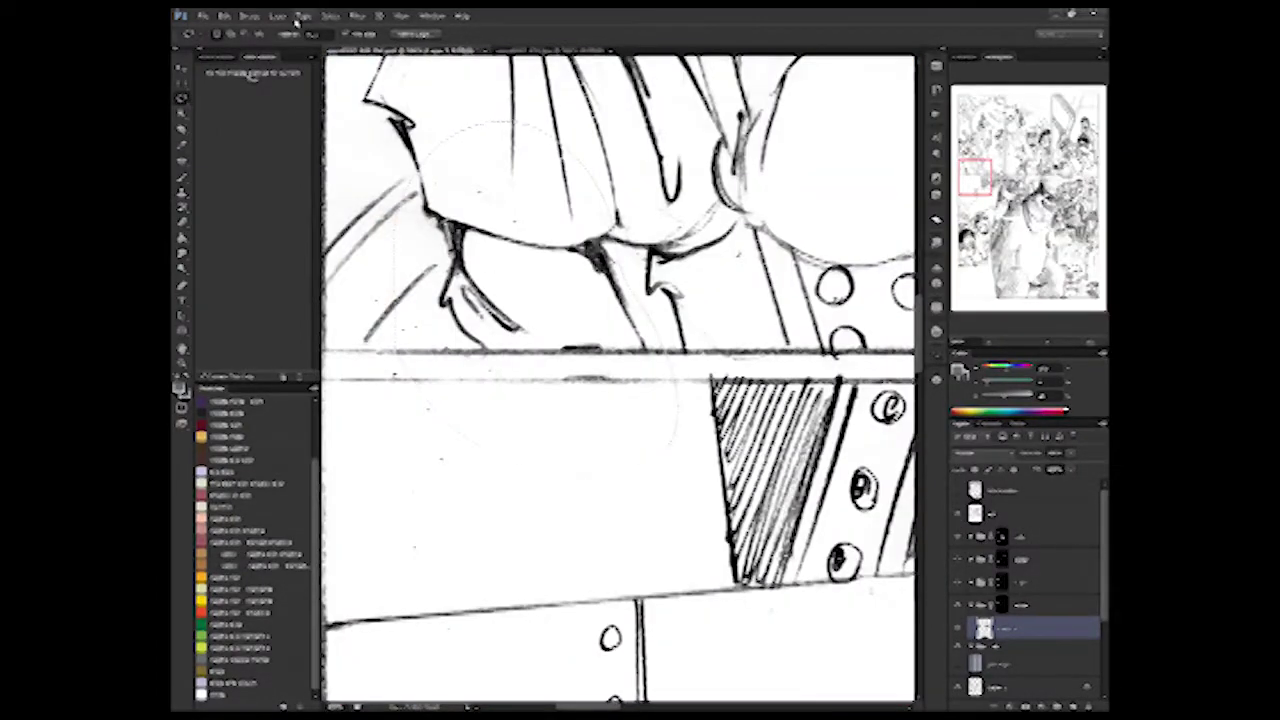
{"action": "left_click", "coordinate": [357, 16]}
{"action": "left_click", "coordinate": [400, 81]}
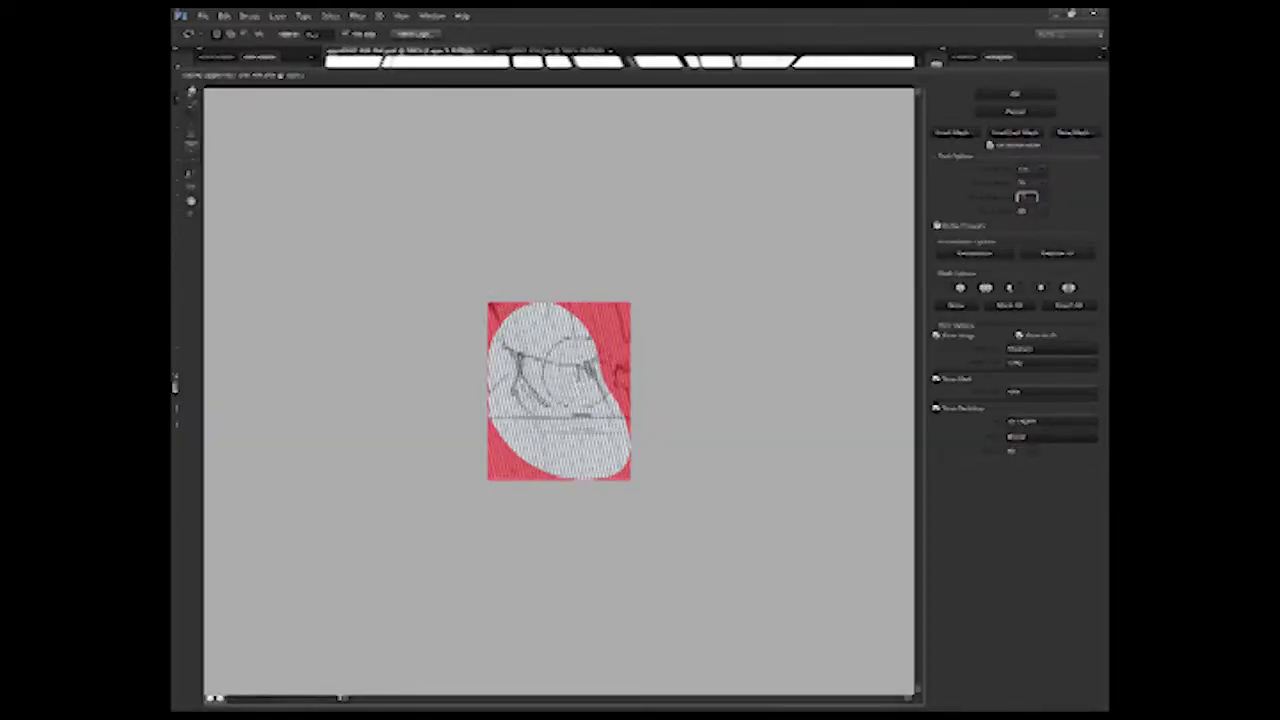
{"action": "left_click", "coordinate": [191, 132]}
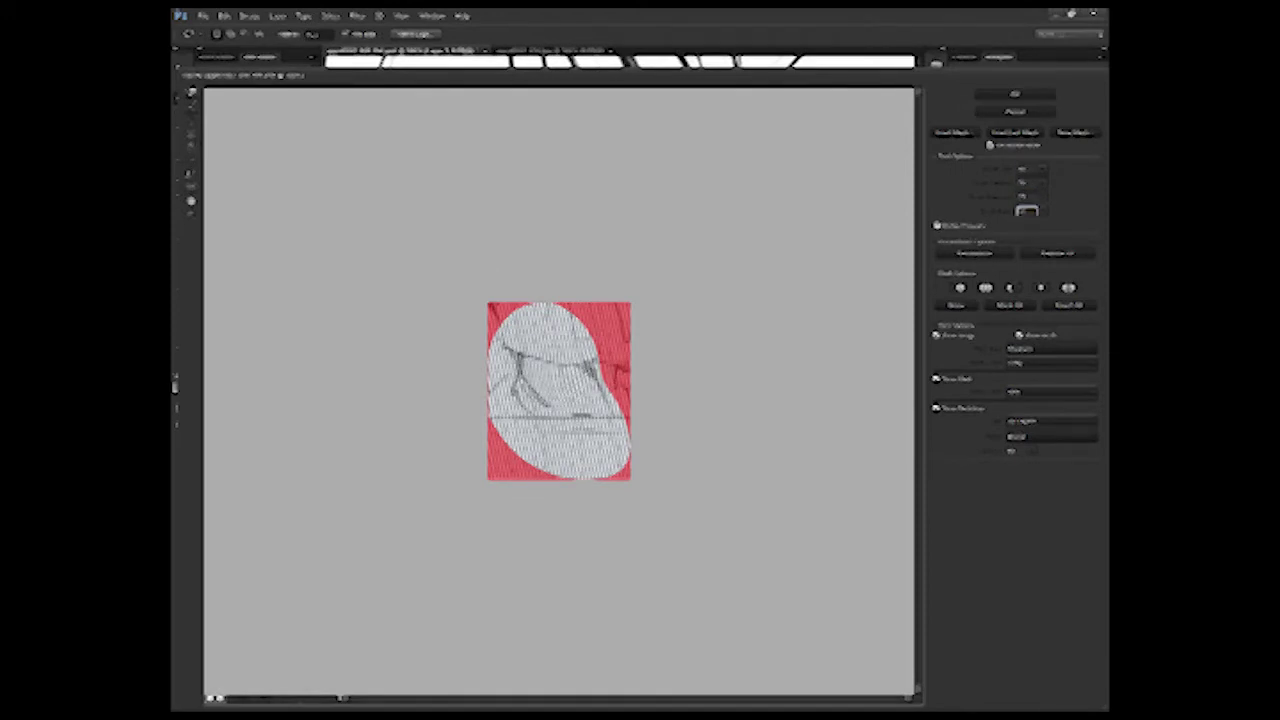
{"action": "mouse_move", "coordinate": [572, 378]}
{"action": "left_mouse_down"}
{"action": "mouse_move", "coordinate": [560, 395]}
{"action": "mouse_move", "coordinate": [600, 420]}
{"action": "mouse_move", "coordinate": [560, 390]}
{"action": "left_mouse_up"}
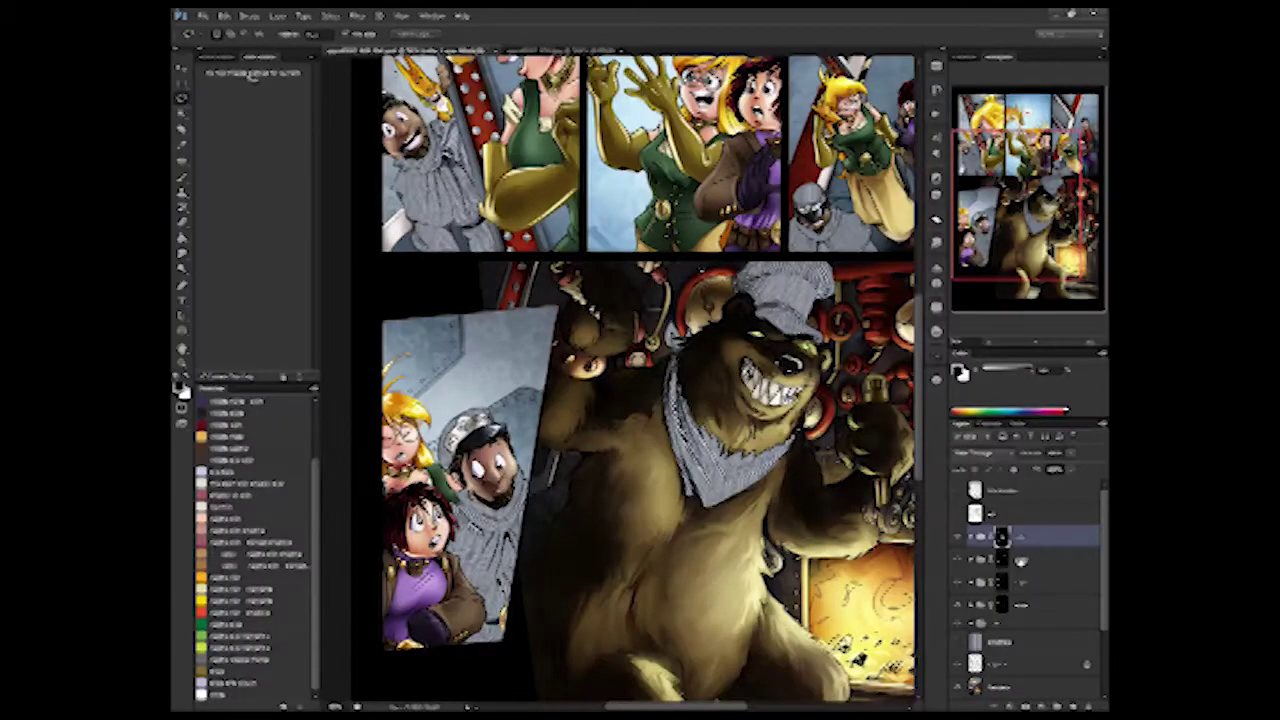
- Review the four masked pinstripe groups by selecting them in turn, ending on the uppermost group
{"action": "key", "text": "alt+bracketleft"}
{"action": "key", "text": "alt+bracketleft"}
{"action": "key", "text": "alt+bracketleft"}
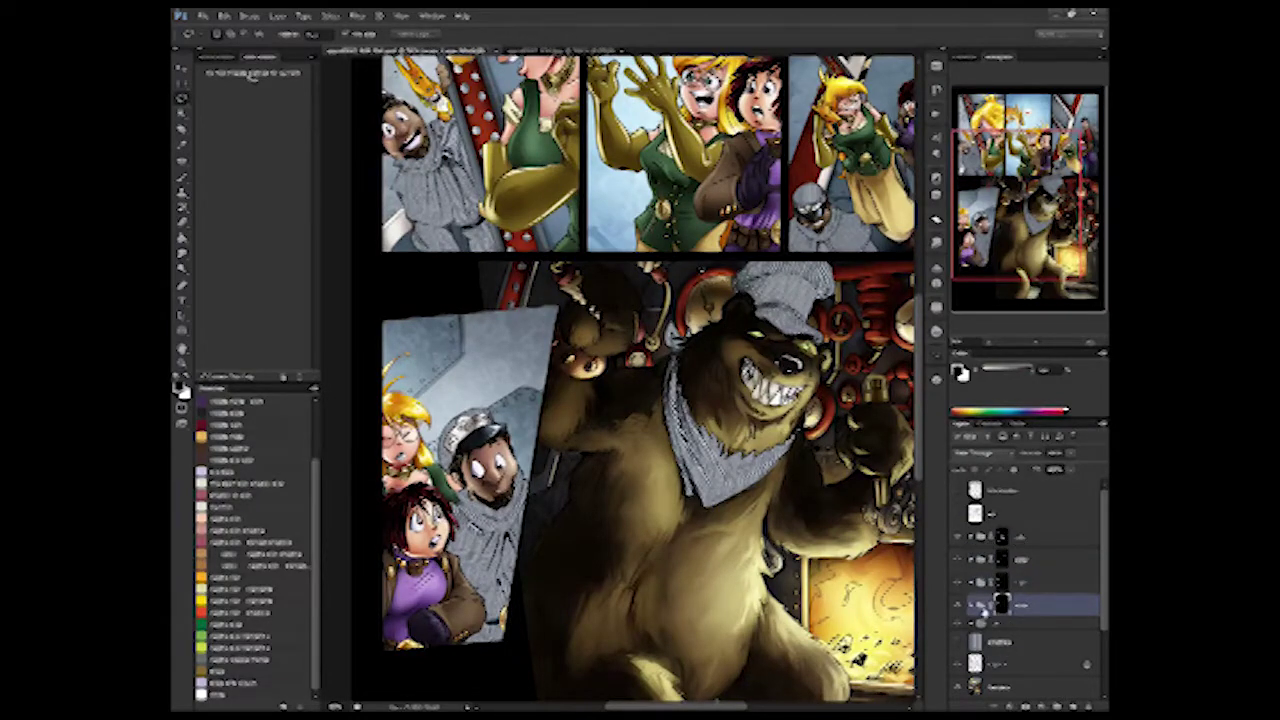
{"action": "key", "text": "alt+bracketright"}
{"action": "key", "text": "alt+bracketright"}
{"action": "key", "text": "alt+bracketright"}
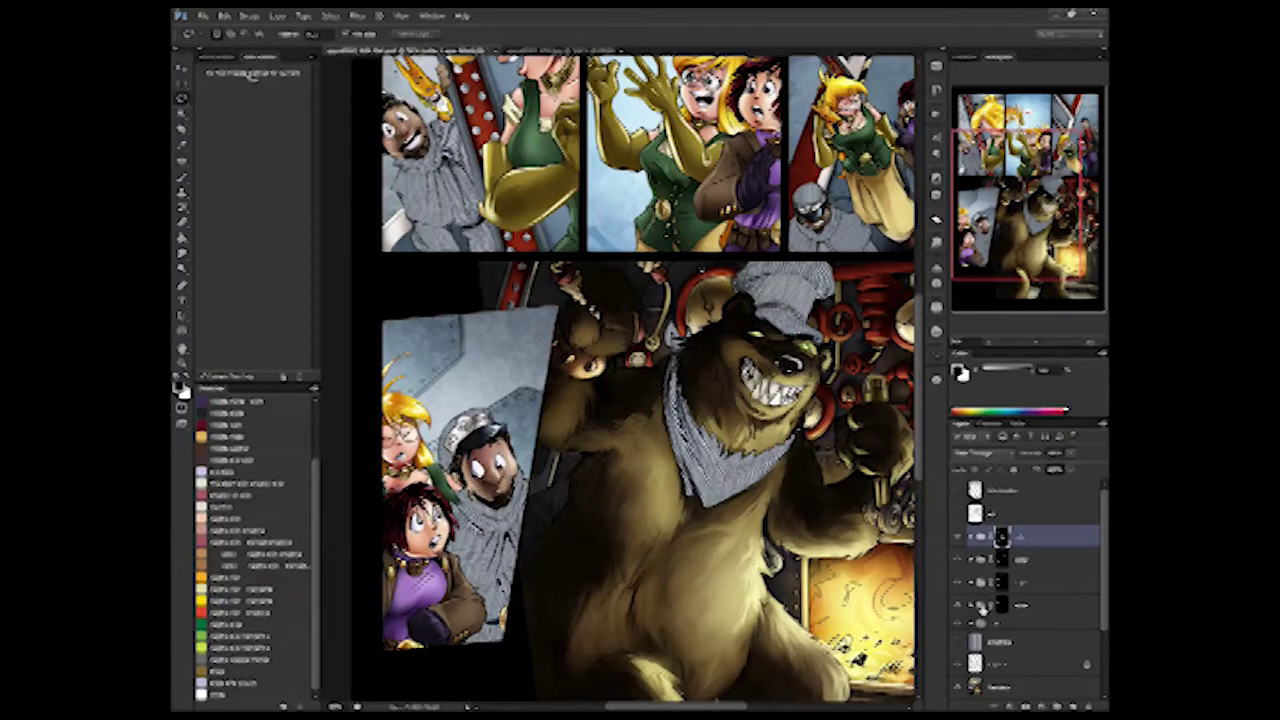
- Merge the four masked pinstripe groups into one layer and hide the coloured artwork layers, leaving only the stripes and line art
{"action": "left_click", "coordinate": [983, 606], "text": "shift"}
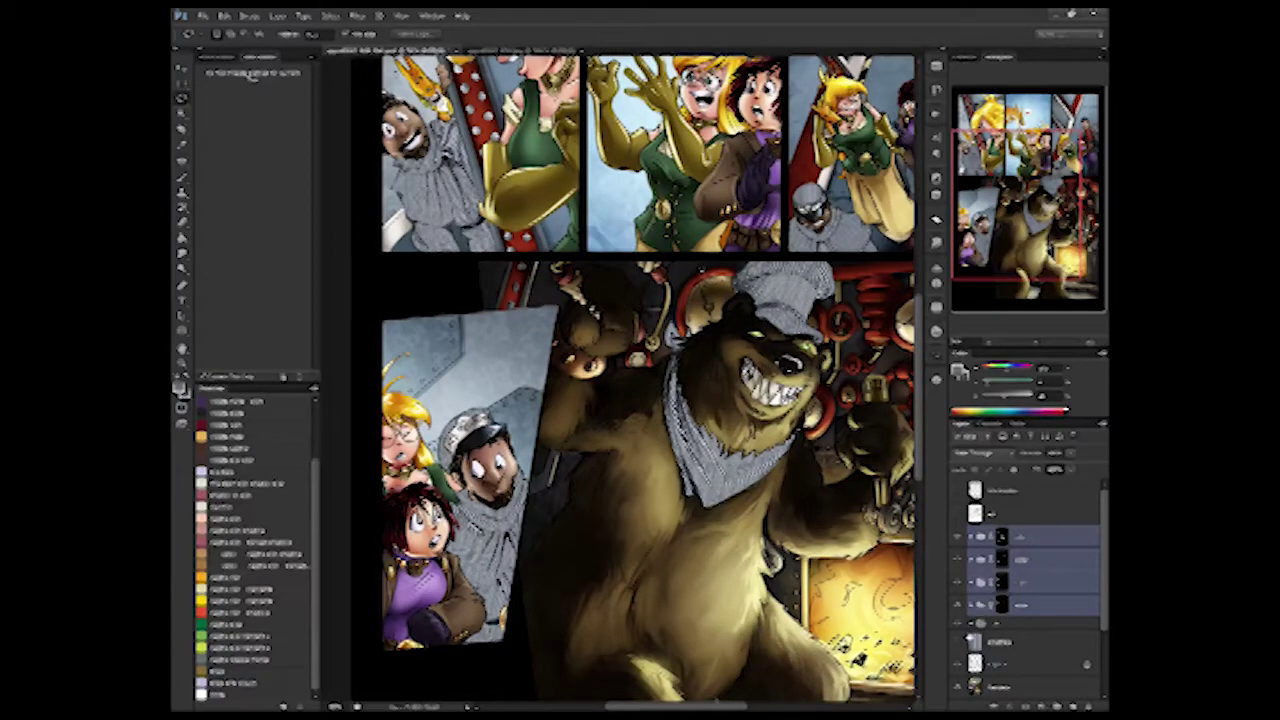
{"action": "key", "text": "ctrl+e"}
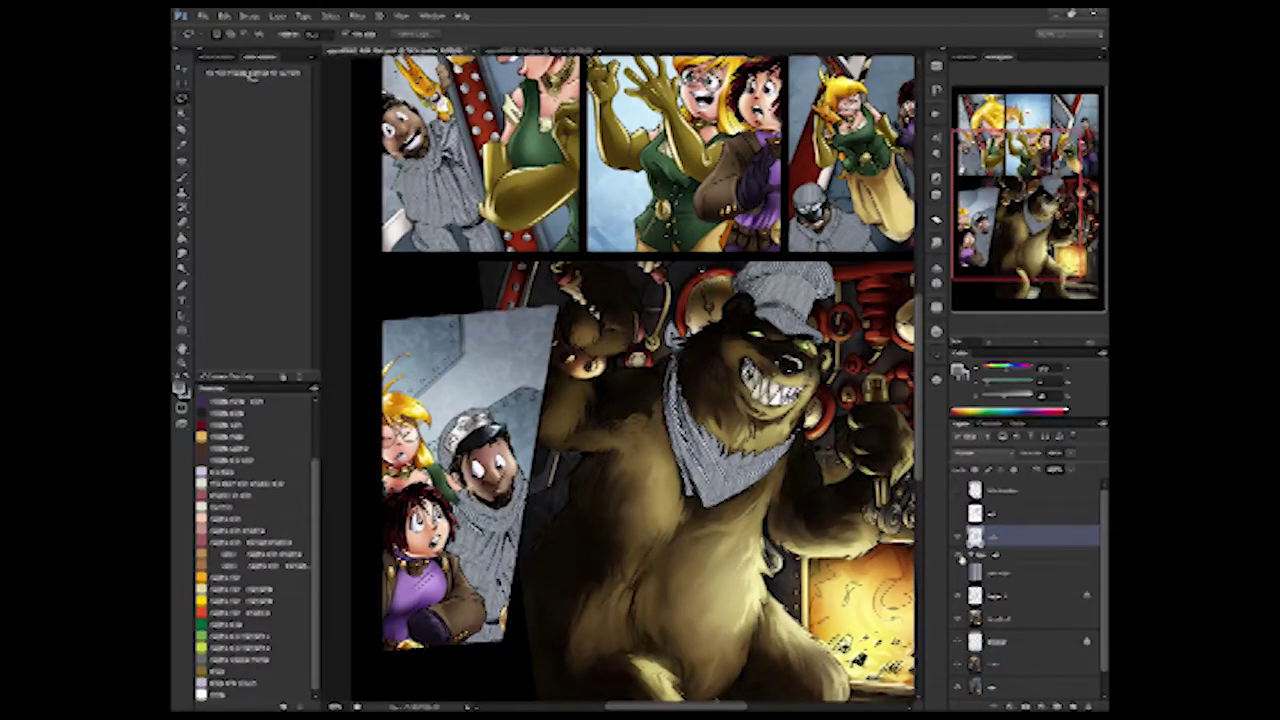
{"action": "left_click", "coordinate": [957, 684]}
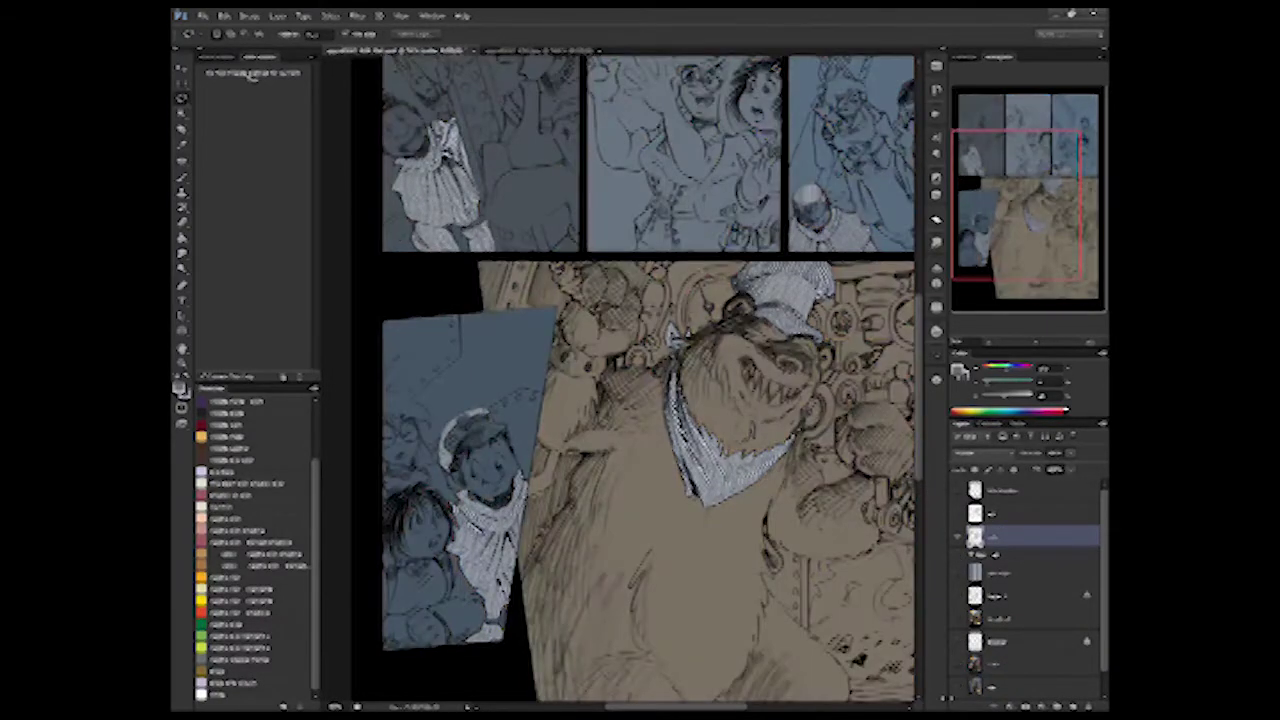
{"action": "left_click", "coordinate": [953, 646]}
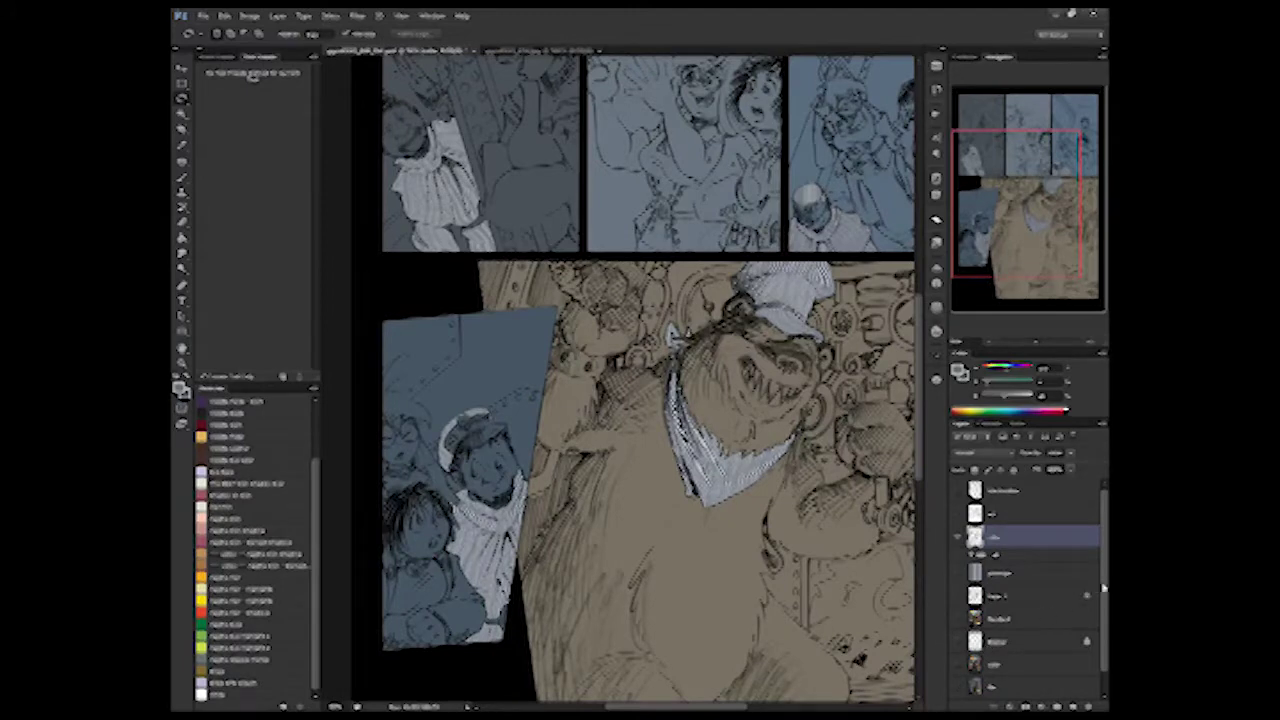
{"action": "scroll", "coordinate": [1103, 587], "scroll_direction": "down", "scroll_amount": 1}
{"action": "left_click", "coordinate": [959, 690]}
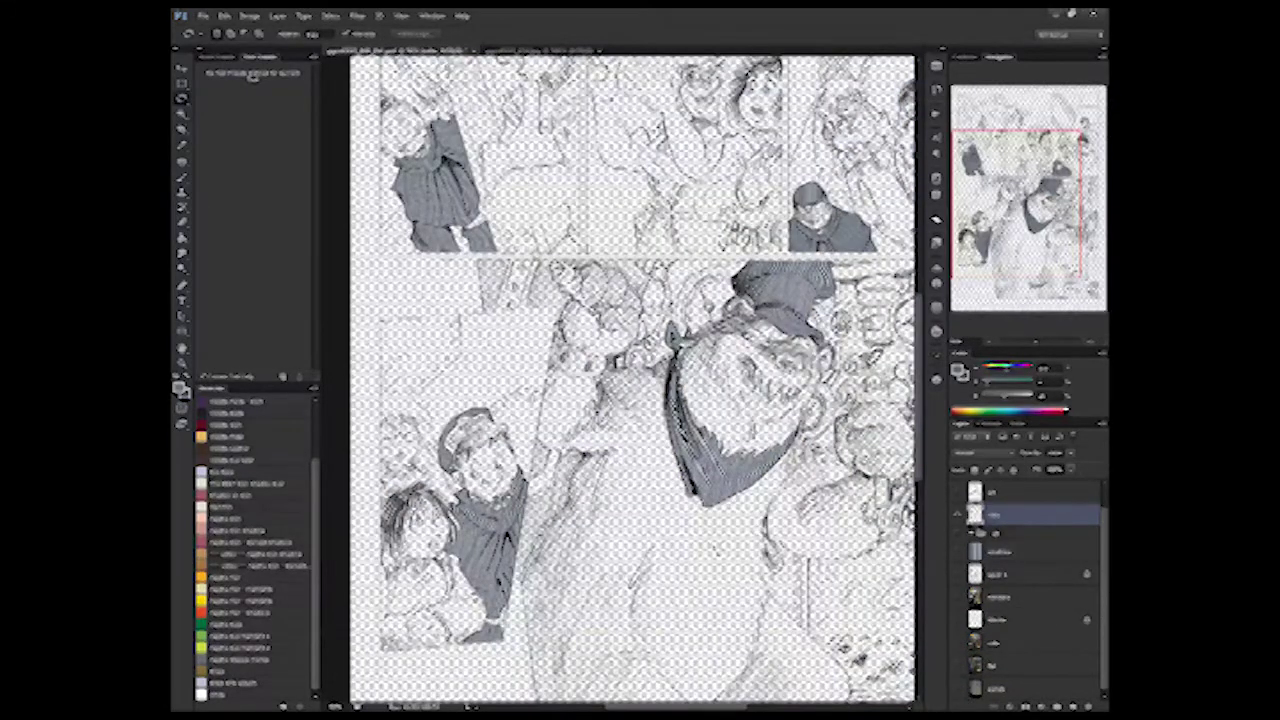
- Check the merged pinstripe layer by toggling it and examining the stripes on the men and the bear across the panels
{"action": "left_click", "coordinate": [957, 517]}
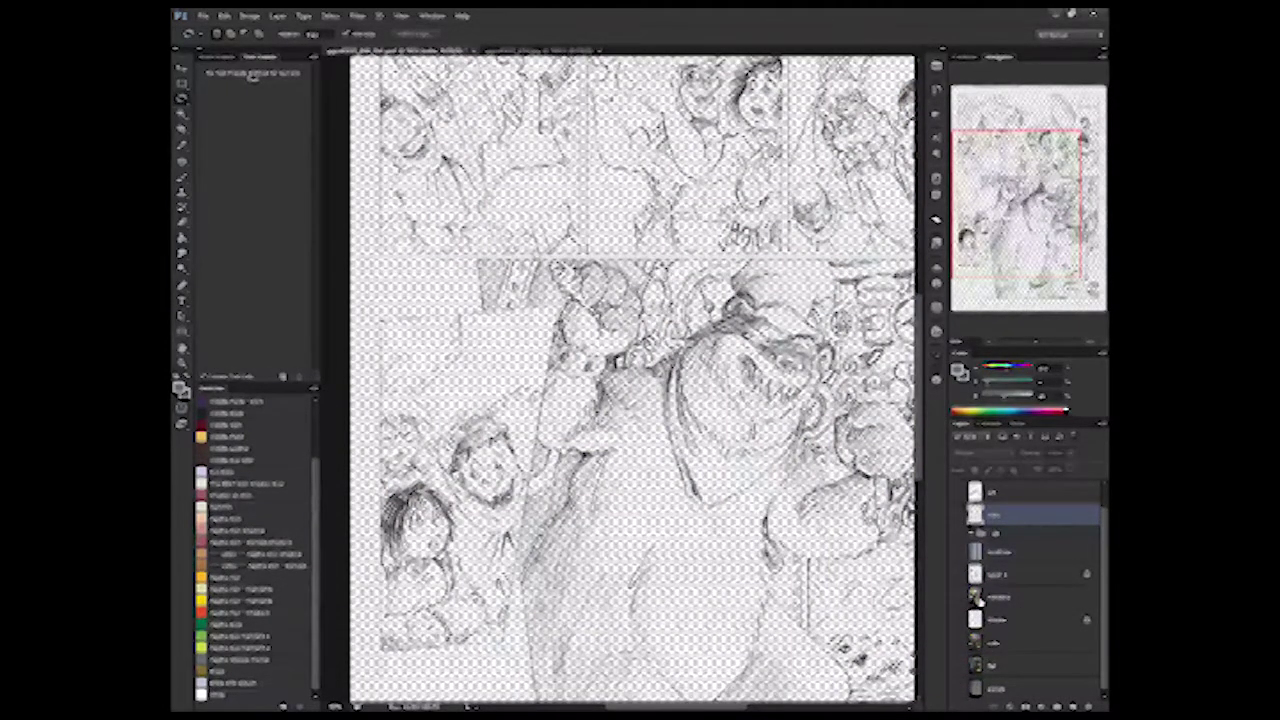
{"action": "left_click", "coordinate": [957, 517]}
{"action": "left_click_drag", "start_coordinate": [800, 400], "coordinate": [876, 300]}
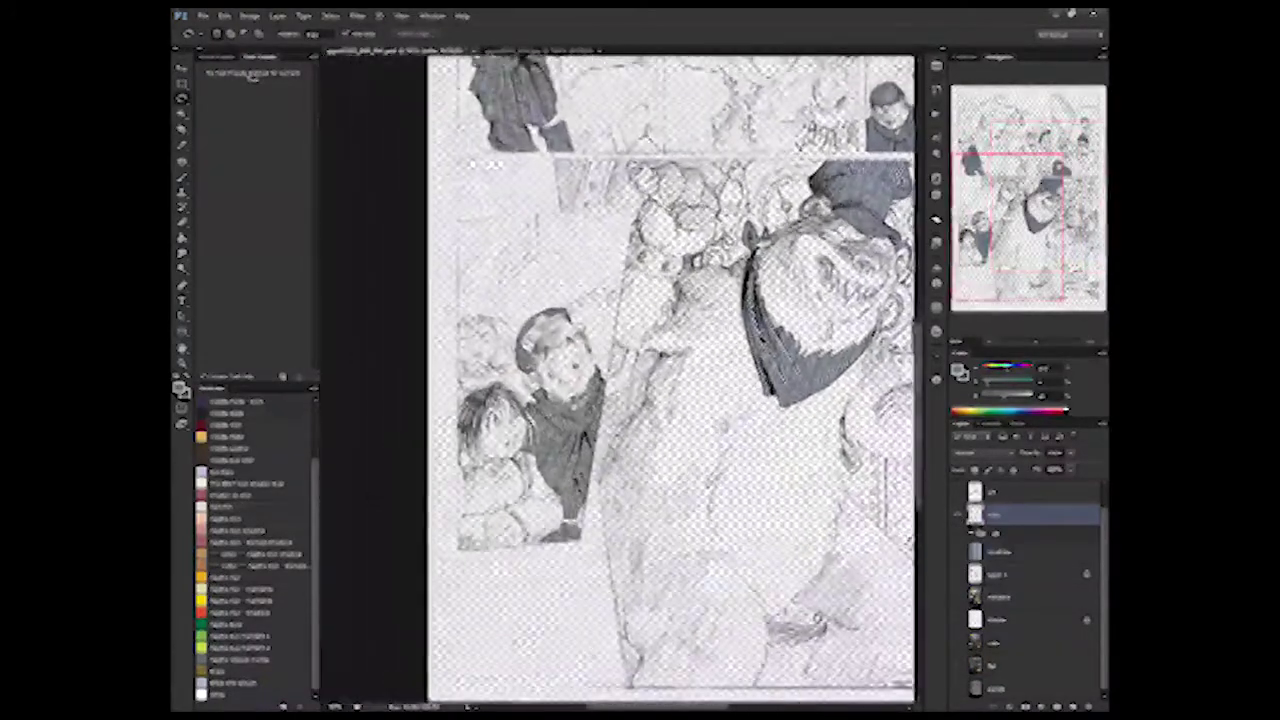
{"action": "left_click_drag", "start_coordinate": [720, 250], "coordinate": [590, 555]}
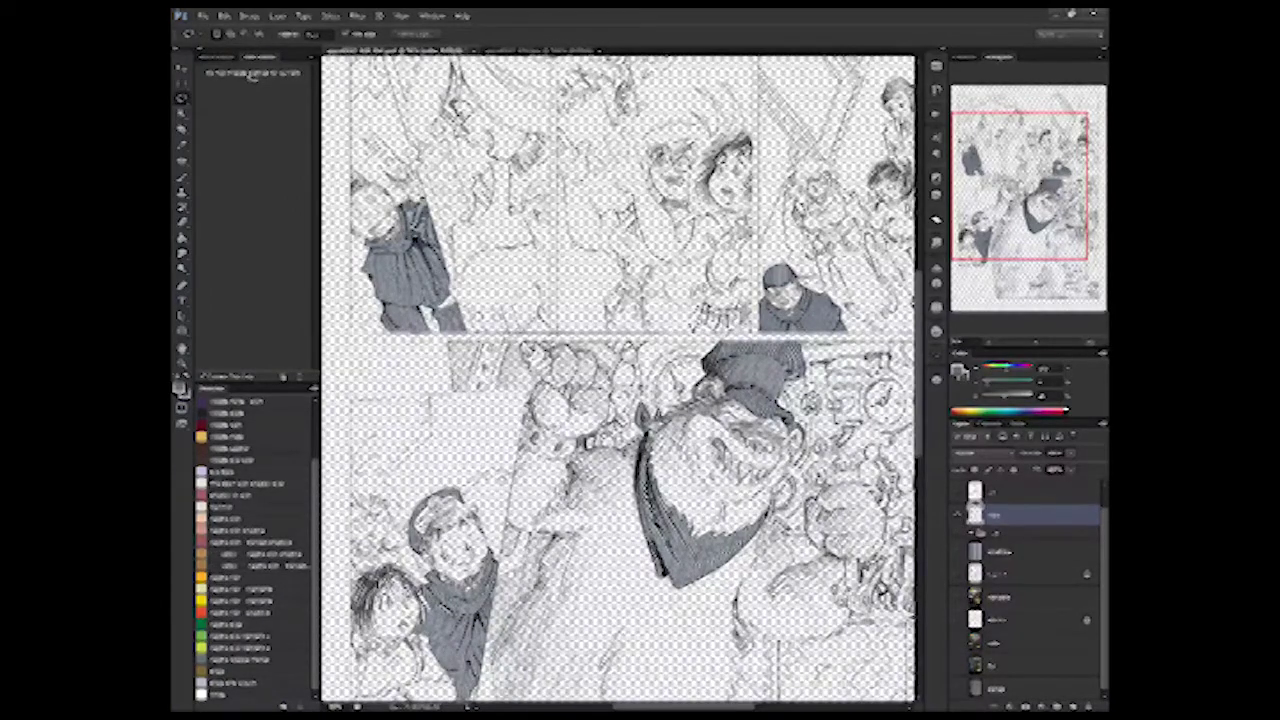
{"action": "left_click", "coordinate": [1087, 344]}
{"action": "left_click", "coordinate": [1087, 344]}
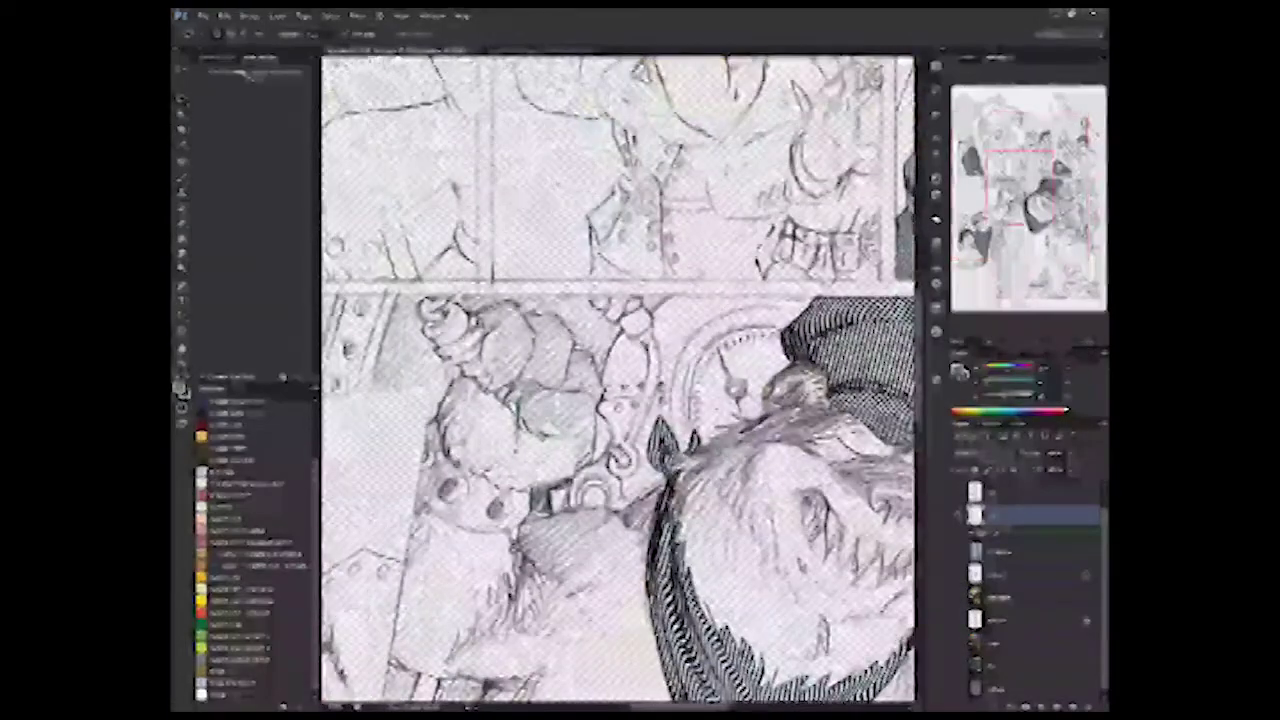
{"action": "left_click", "coordinate": [1042, 185]}
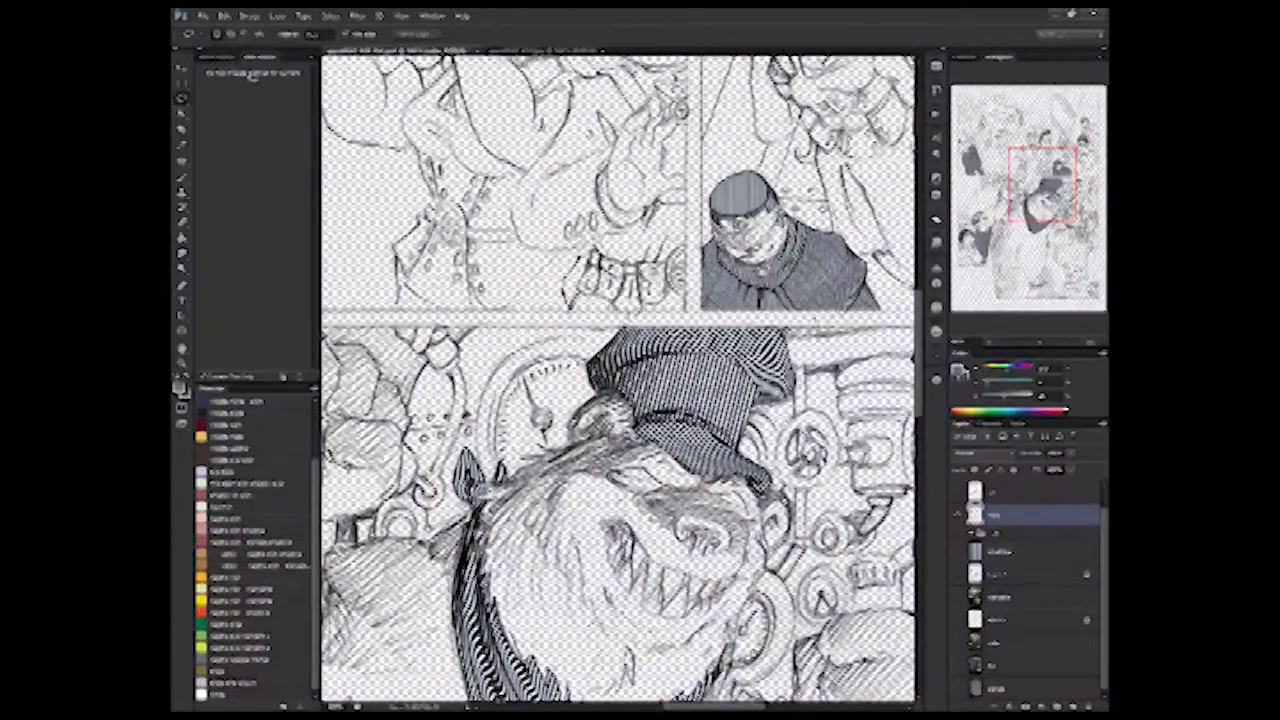
{"action": "left_click_drag", "start_coordinate": [1042, 185], "coordinate": [996, 232]}
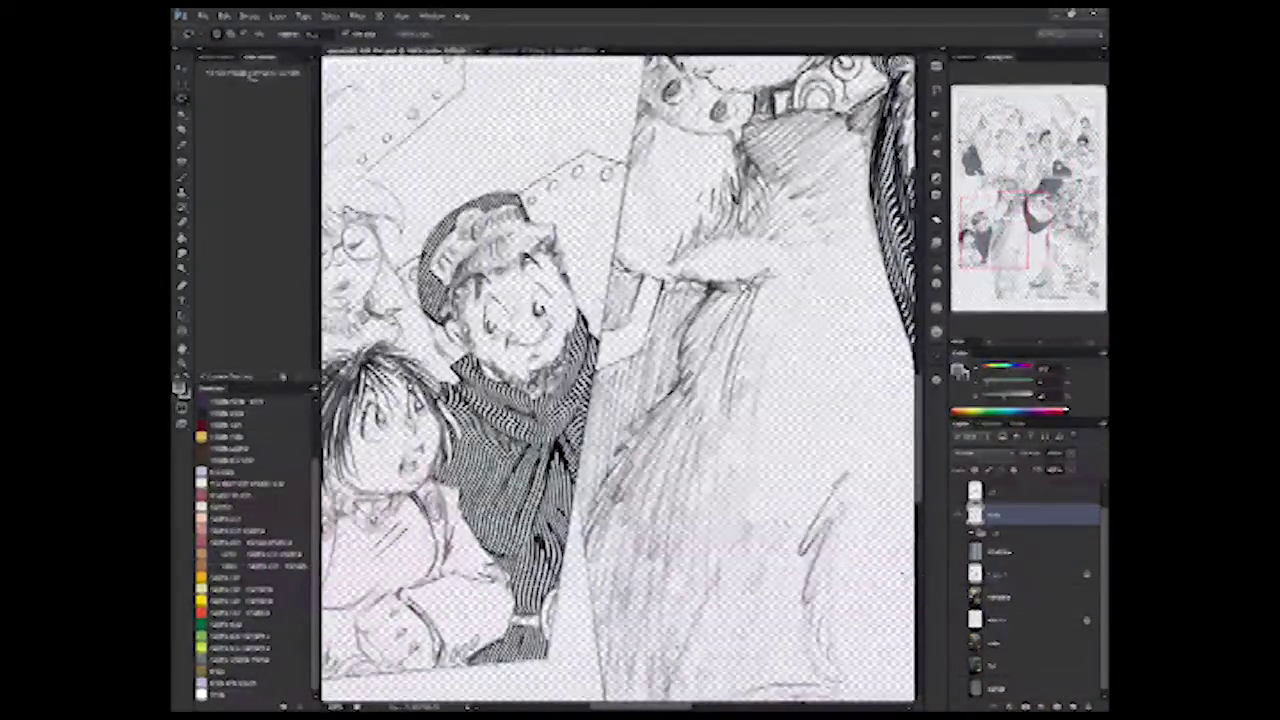
- Show the hidden artwork layers again and duplicate the merged pinstripe layer
{"action": "left_click", "coordinate": [957, 514], "text": "alt"}
{"action": "left_click_drag", "start_coordinate": [520, 400], "coordinate": [677, 336]}
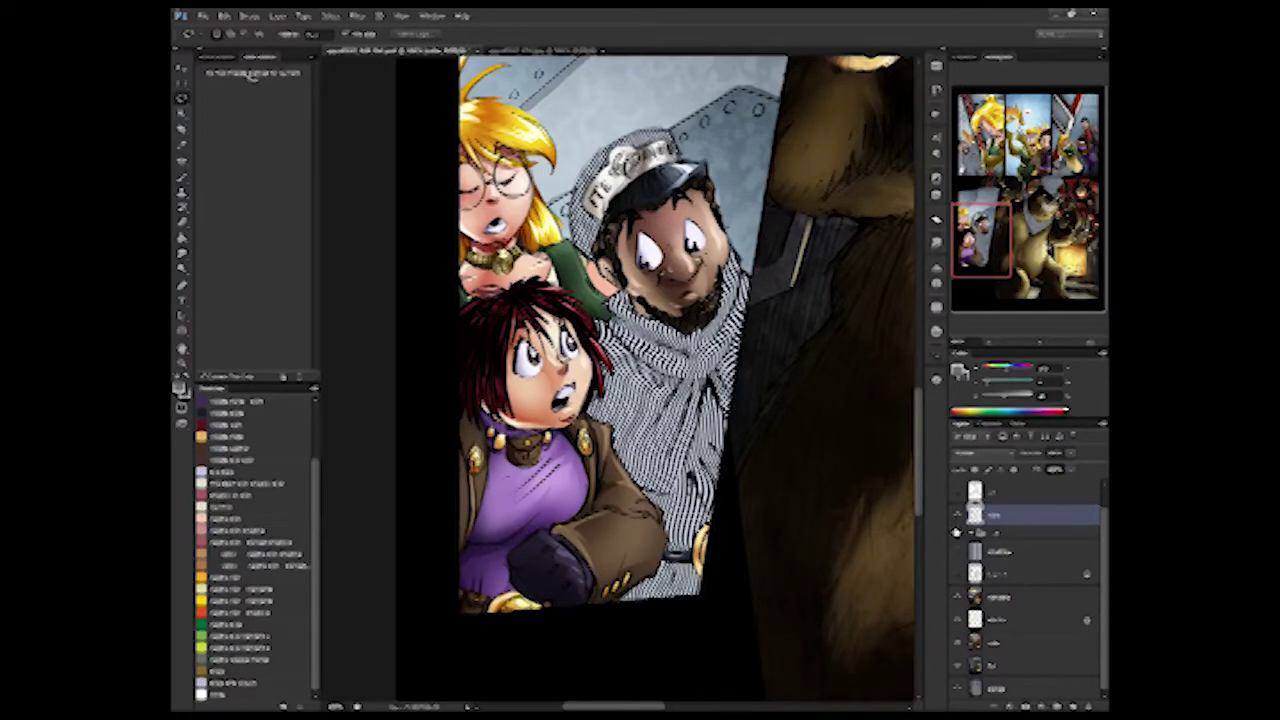
{"action": "key", "text": "ctrl+j"}
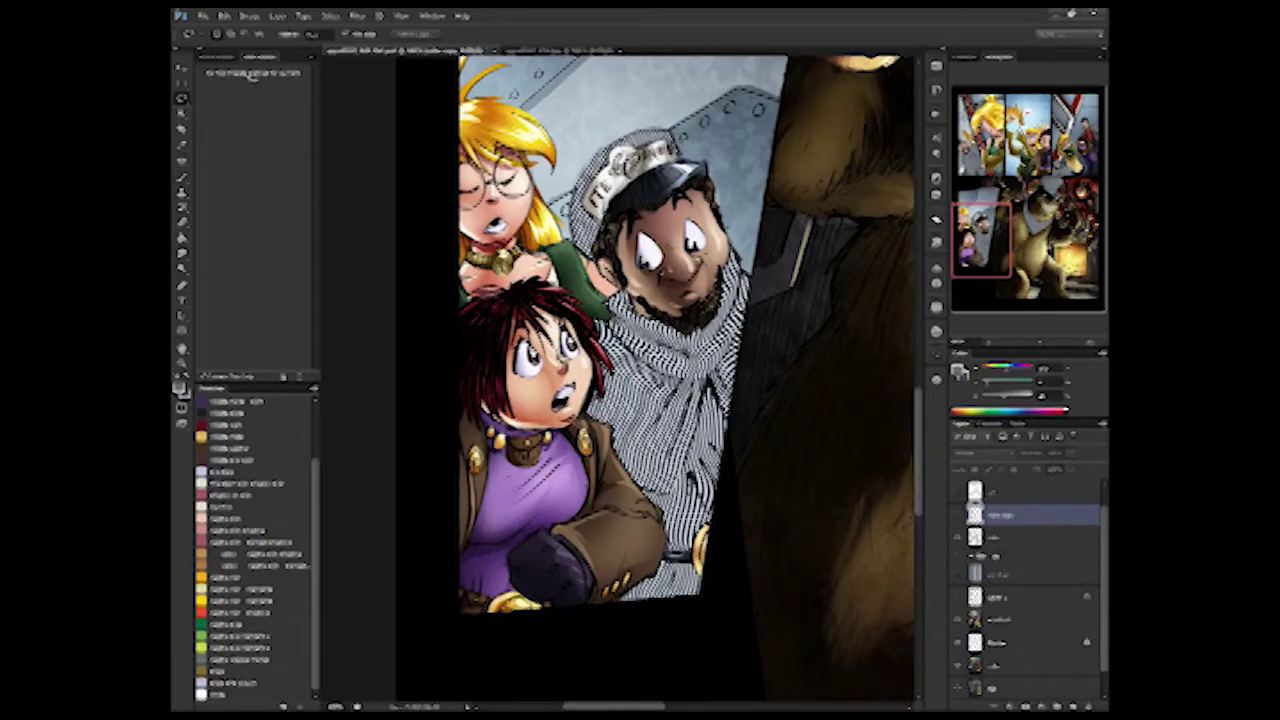
- Place the solid blue clothing layer directly beneath the original pinstripes and make both layers visible over the artwork
{"action": "left_click_drag", "start_coordinate": [985, 545], "coordinate": [990, 560]}
{"action": "left_click", "coordinate": [957, 560]}
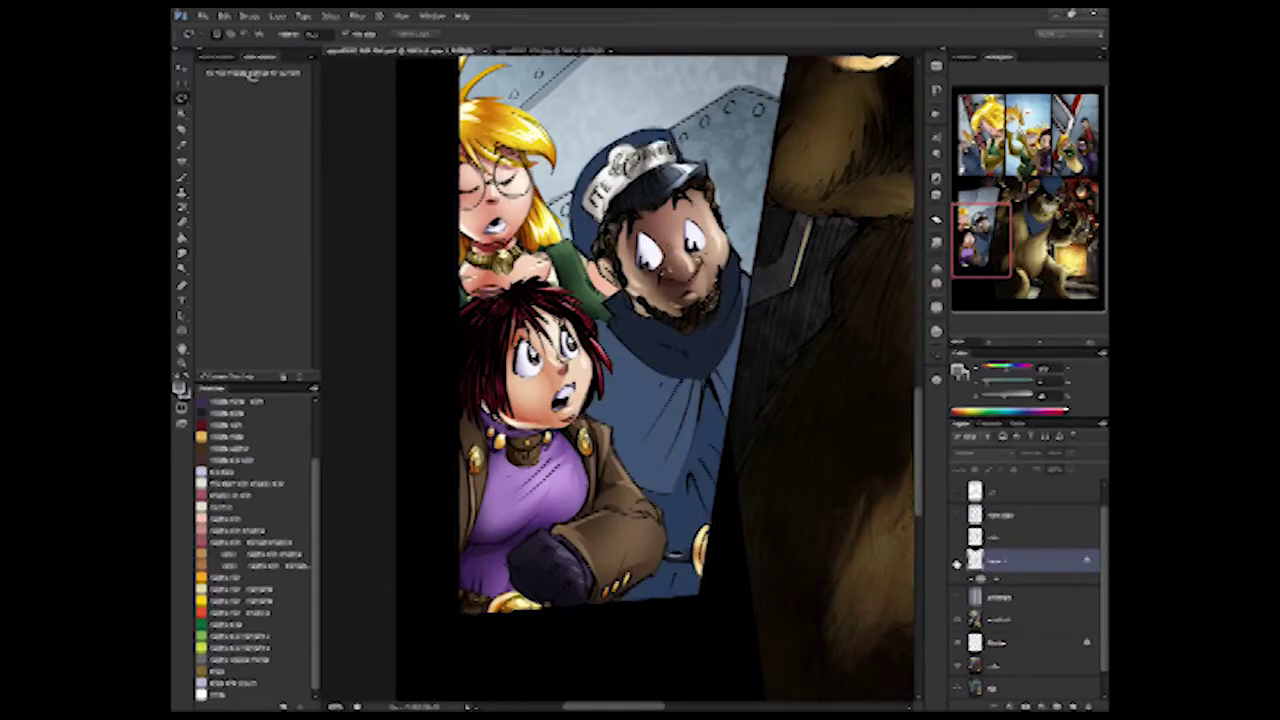
{"action": "left_click", "coordinate": [990, 344]}
{"action": "left_click", "coordinate": [989, 344]}
{"action": "left_click_drag", "start_coordinate": [667, 395], "coordinate": [550, 525]}
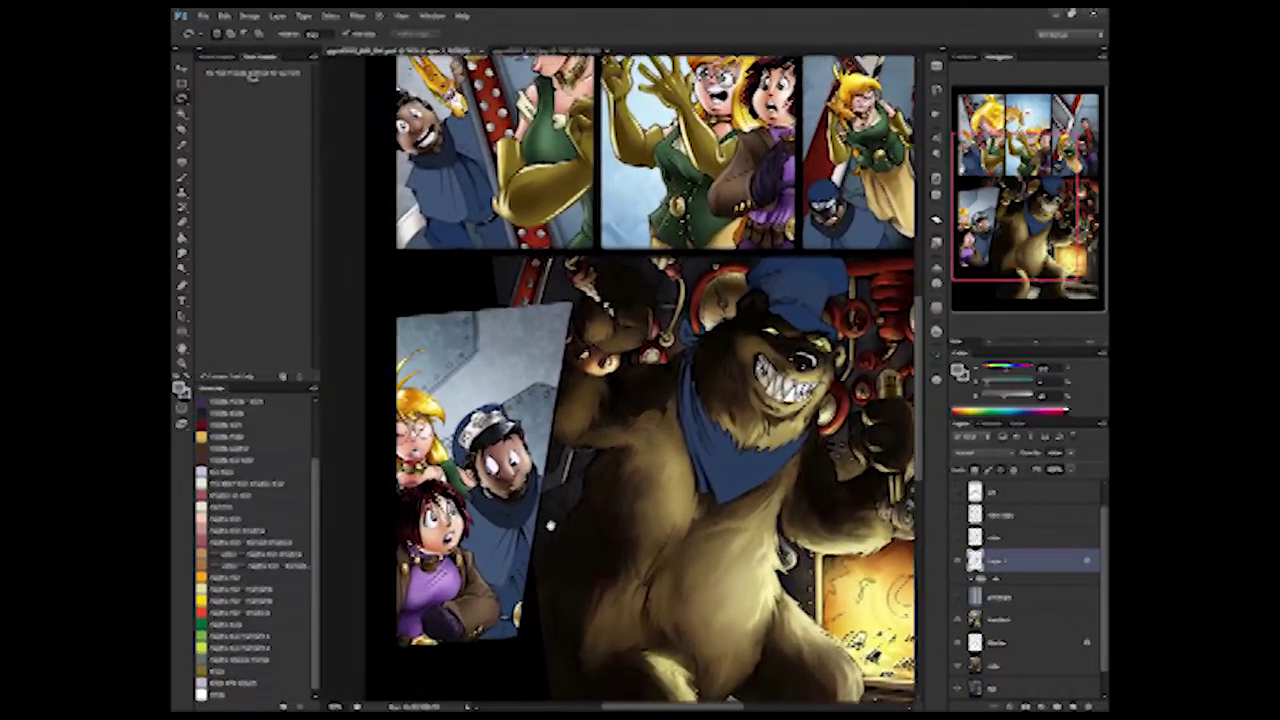
{"action": "left_click", "coordinate": [960, 542]}
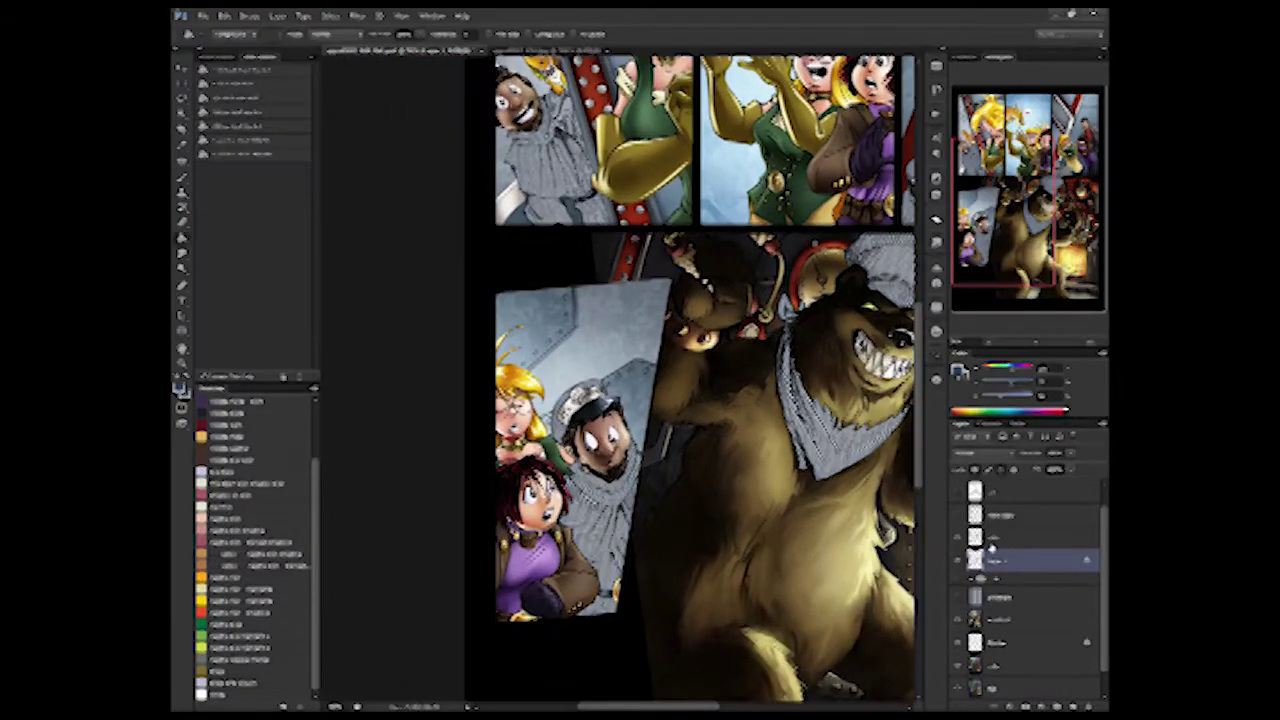
- Compare the first-panel man's clothing with the pinstripe layer off and on over the blue base
{"action": "left_click", "coordinate": [995, 538]}
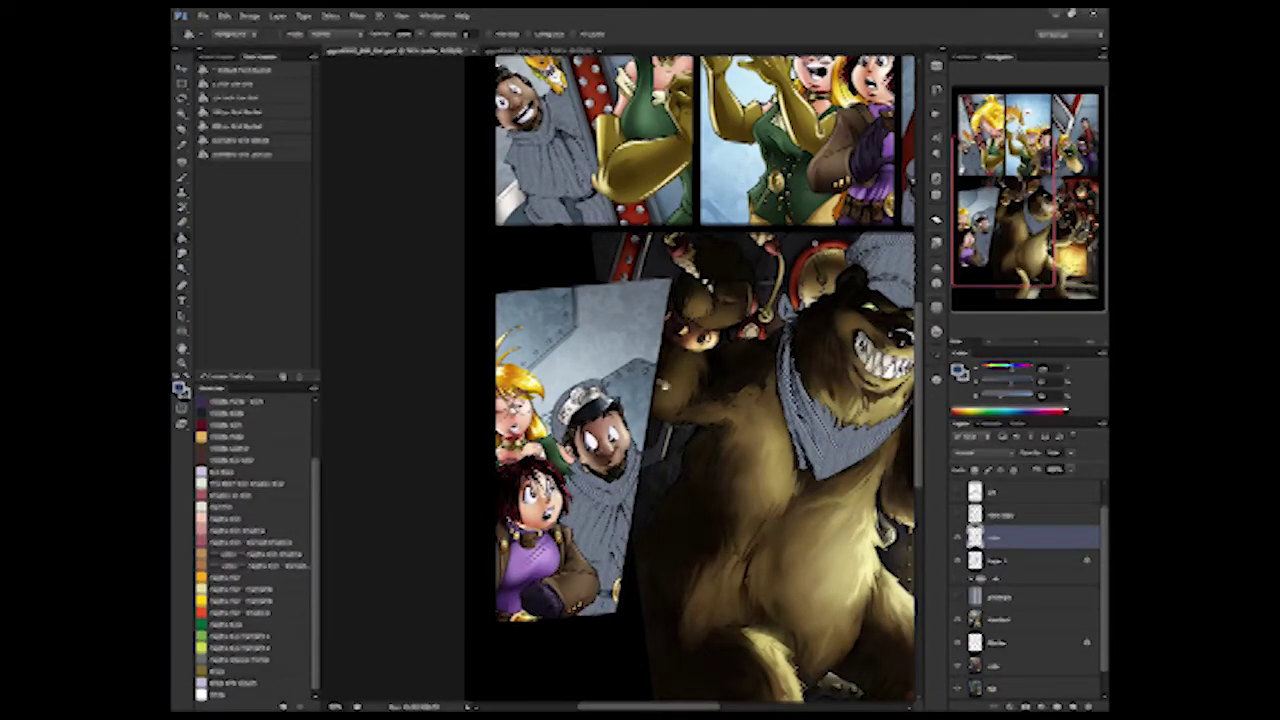
{"action": "key", "text": "ctrl+plus"}
{"action": "key", "text": "ctrl+plus"}
{"action": "key", "text": "ctrl+plus"}
{"action": "key", "text": "ctrl+plus"}
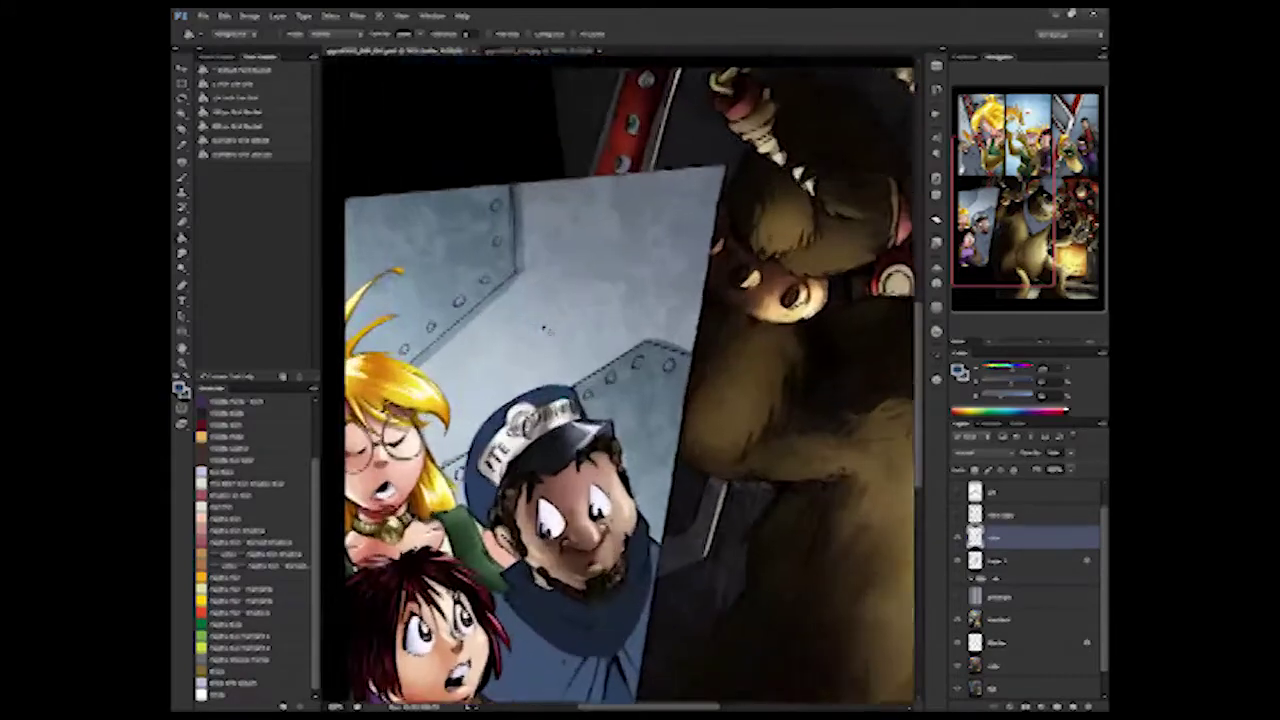
{"action": "left_click_drag", "start_coordinate": [428, 122], "coordinate": [663, 431]}
{"action": "left_click_drag", "start_coordinate": [510, 200], "coordinate": [648, 566]}
{"action": "left_click_drag", "start_coordinate": [566, 207], "coordinate": [585, 368]}
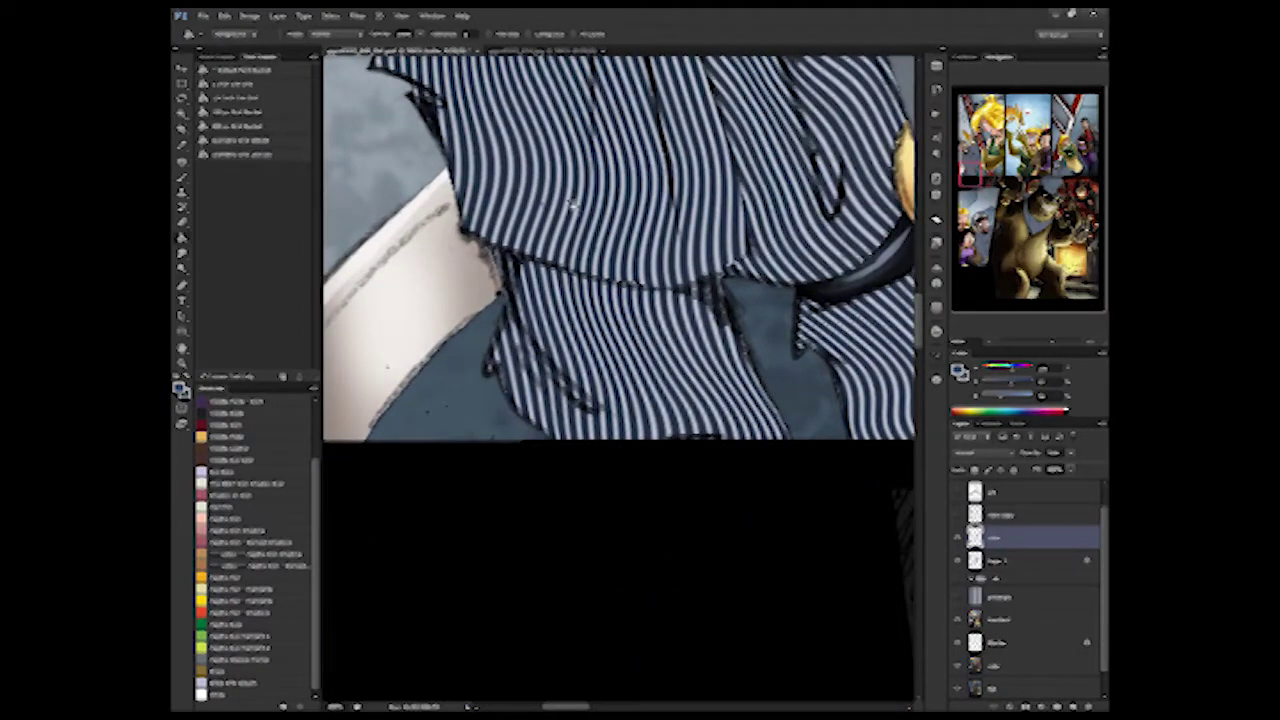
{"action": "left_click_drag", "start_coordinate": [647, 163], "coordinate": [654, 371]}
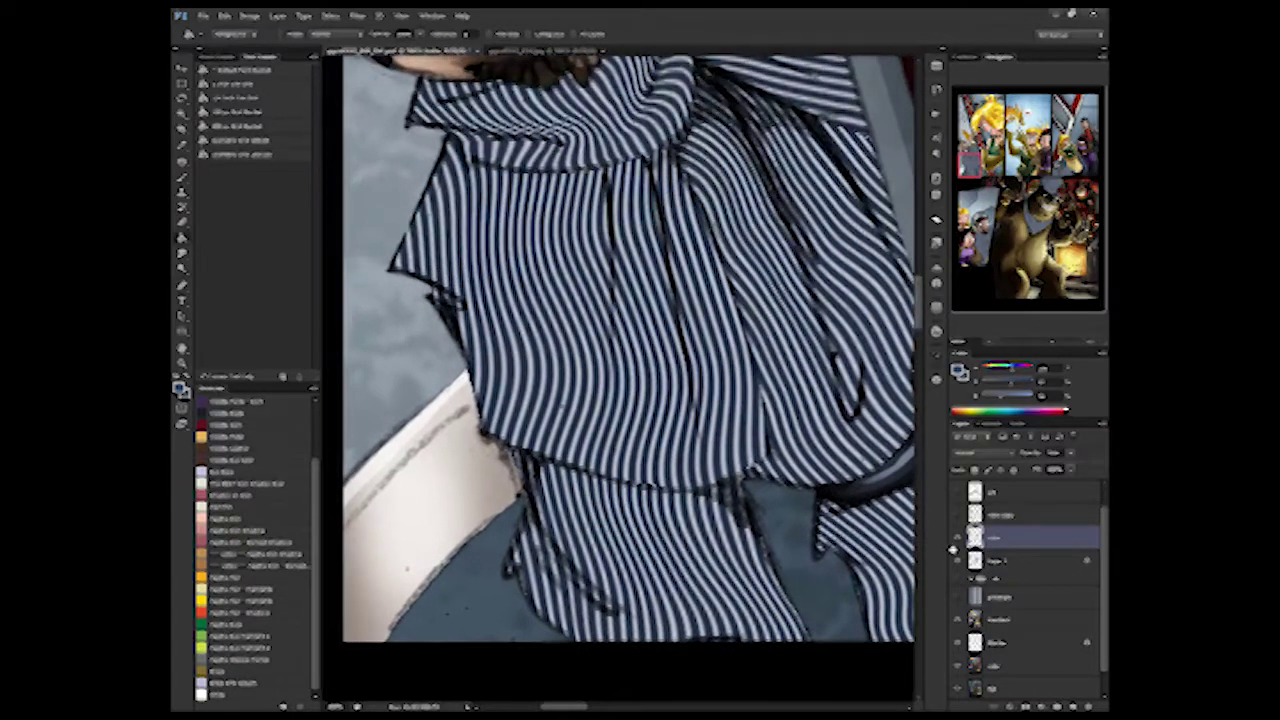
{"action": "left_click", "coordinate": [957, 541]}
{"action": "left_click", "coordinate": [957, 541]}
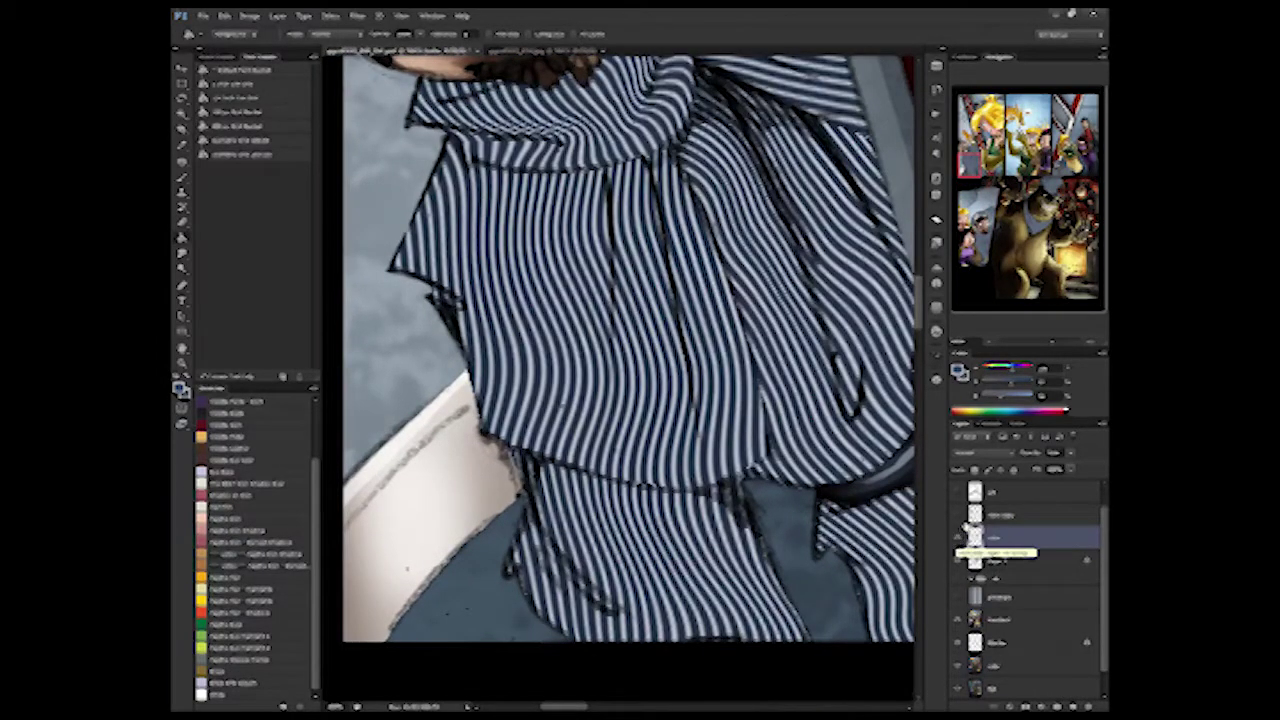
{"action": "left_click", "coordinate": [957, 541]}
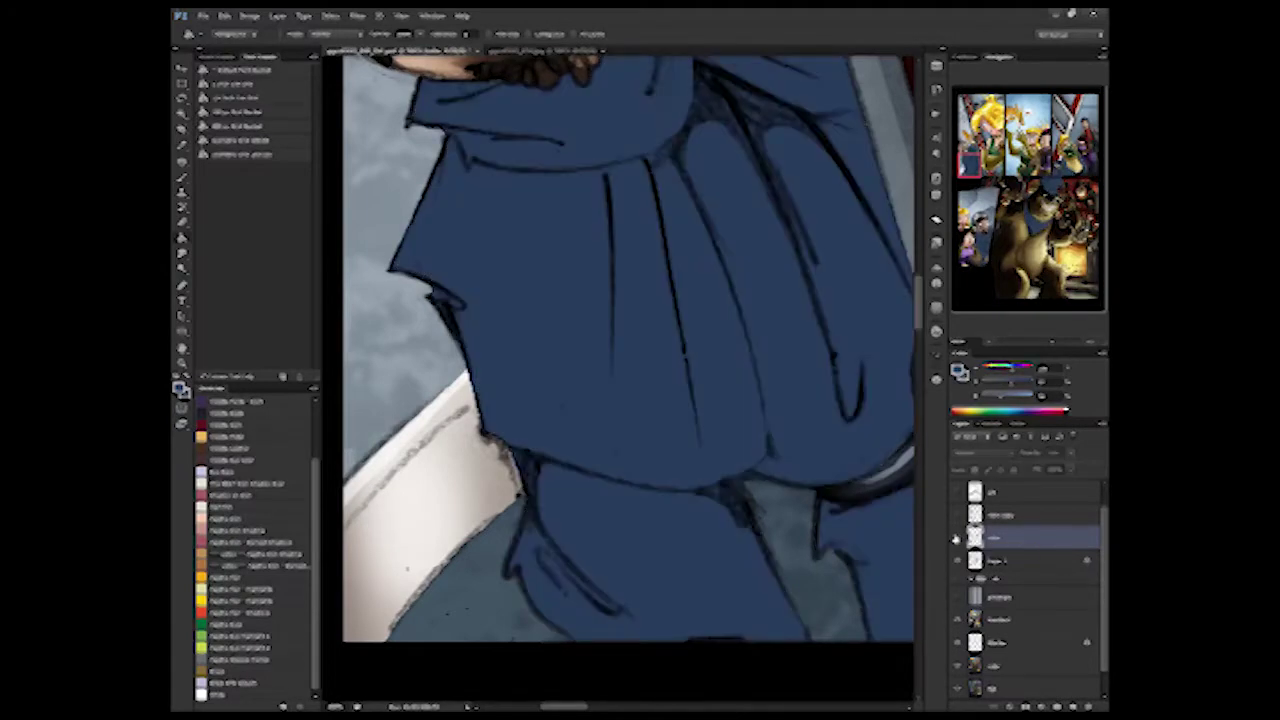
{"action": "left_click", "coordinate": [957, 541]}
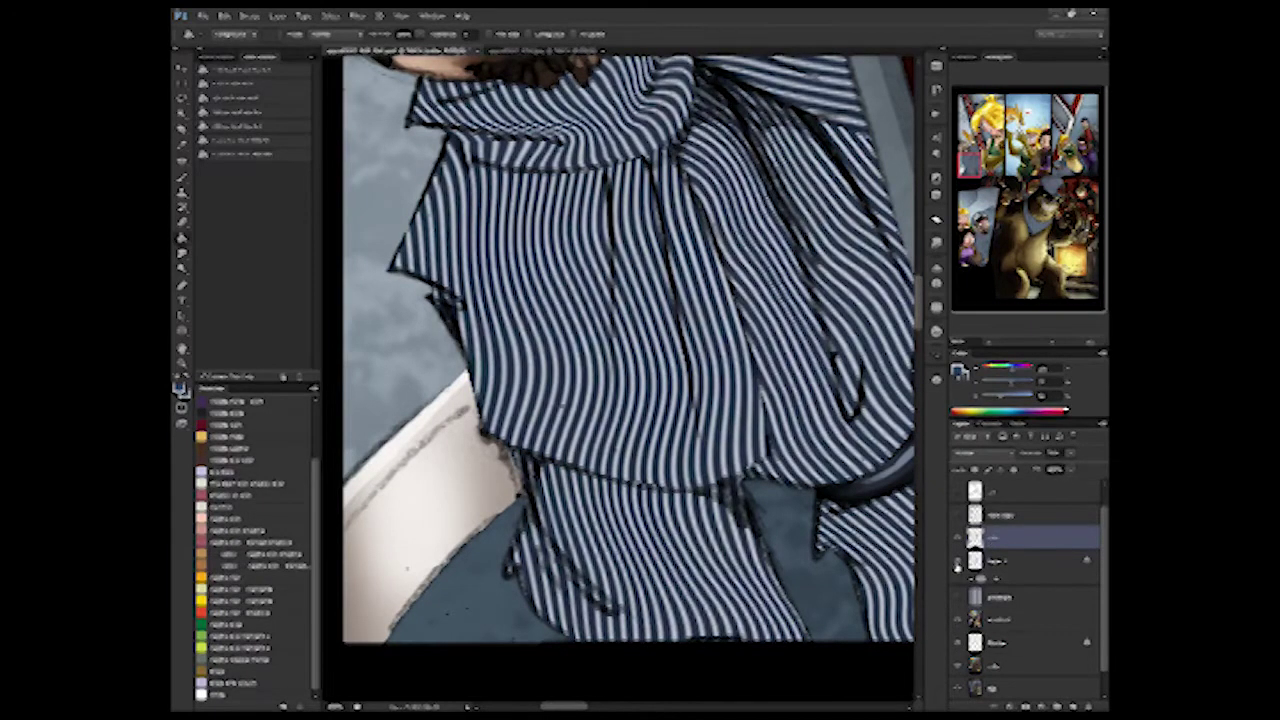
- Merge the original pinstripe layer down into the solid blue clothing layer, keeping the duplicate separate
{"action": "left_click", "coordinate": [278, 17]}
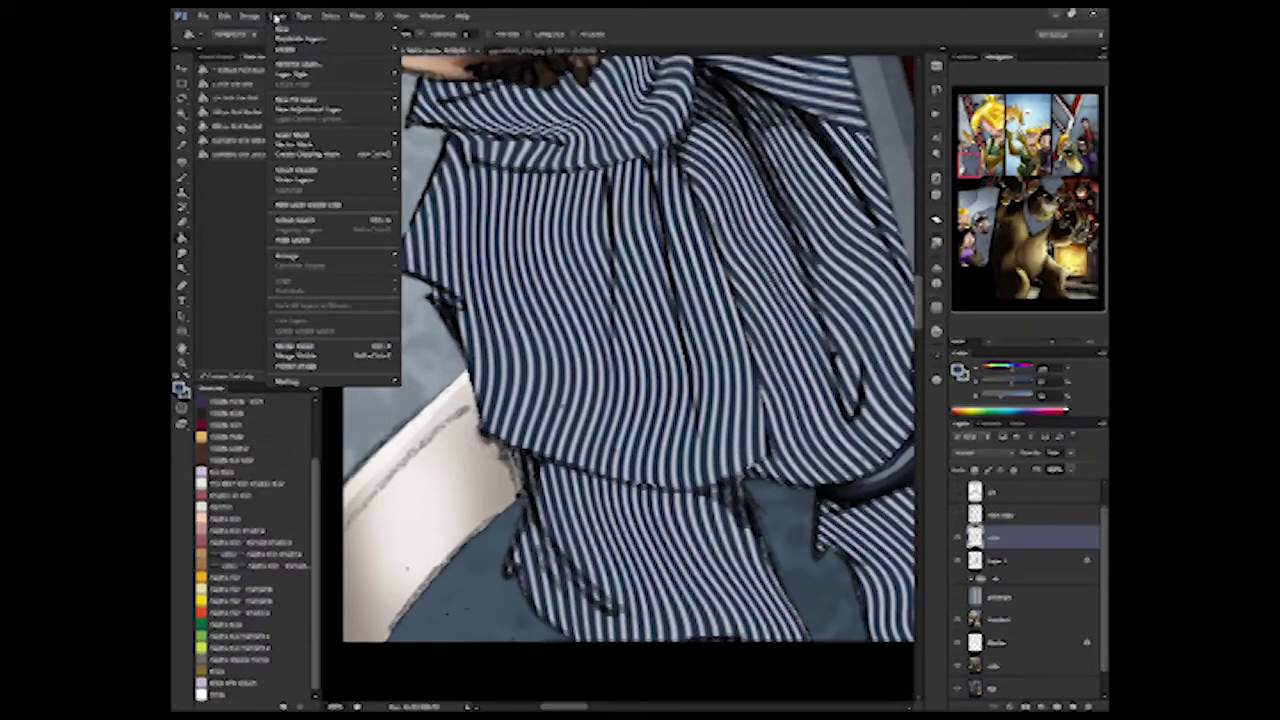
{"action": "left_click", "coordinate": [276, 18]}
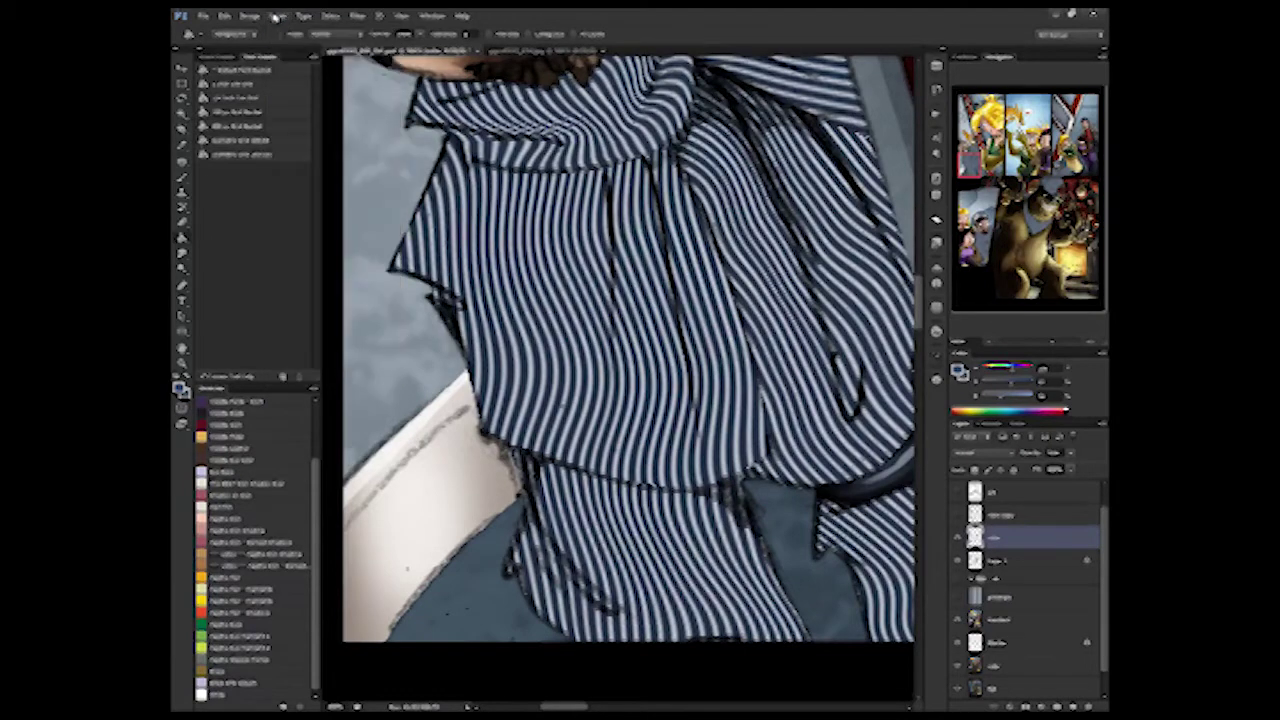
{"action": "key", "text": "ctrl+e"}
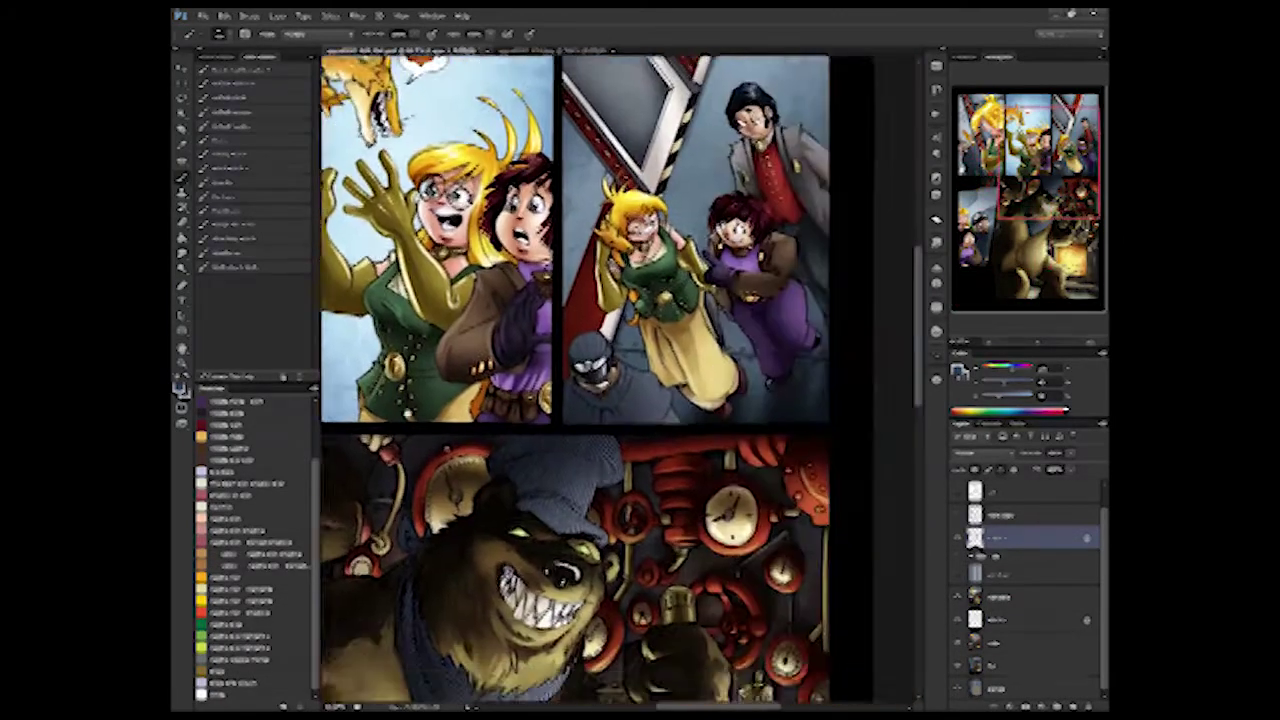
- Lasso areas around the collar and upper folds of the first-panel man's striped clothing and brush shading into them
{"action": "mouse_move", "coordinate": [525, 504]}
{"action": "left_mouse_down"}
{"action": "mouse_move", "coordinate": [533, 290]}
{"action": "mouse_move", "coordinate": [602, 312]}
{"action": "left_mouse_up"}
{"action": "key", "text": "l"}
{"action": "key", "text": "b"}
{"action": "key", "text": "ctrl+d"}
{"action": "key", "text": "l"}
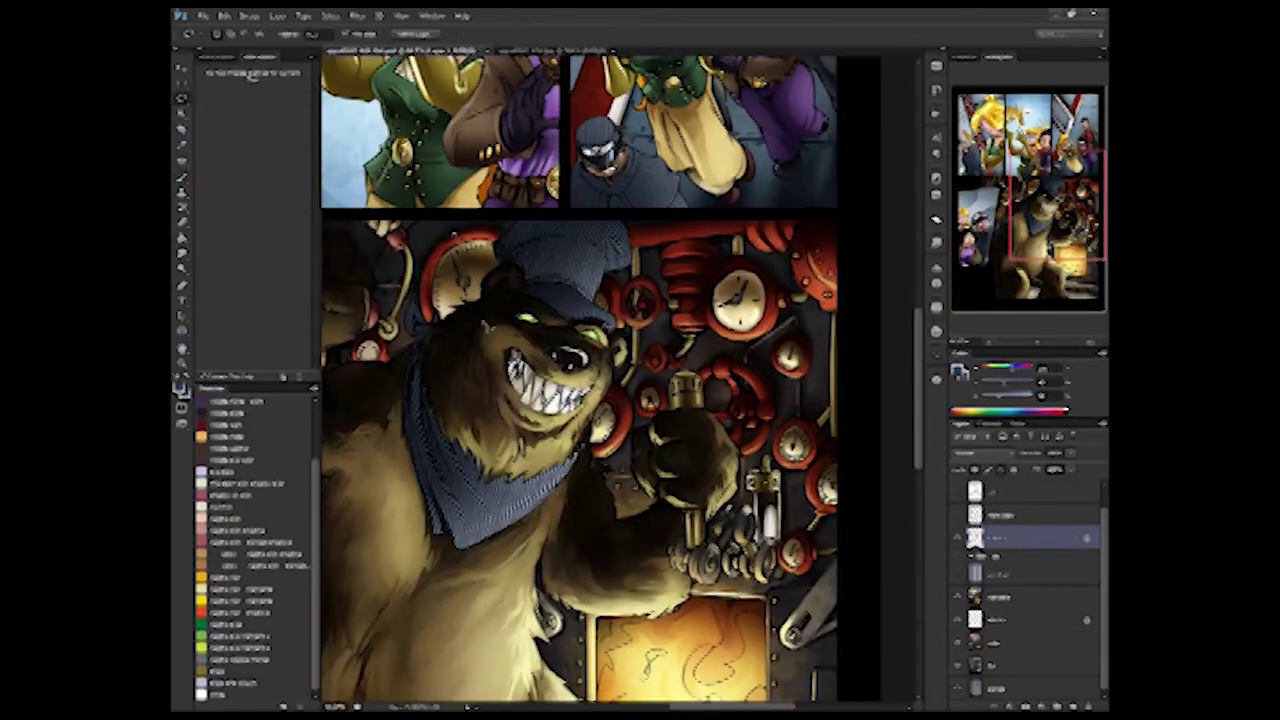
{"action": "left_click_drag", "start_coordinate": [540, 257], "coordinate": [880, 590]}
{"action": "left_click_drag", "start_coordinate": [412, 612], "coordinate": [420, 414]}
{"action": "key", "text": "ctrl+plus"}
{"action": "left_click_drag", "start_coordinate": [478, 360], "coordinate": [480, 406]}
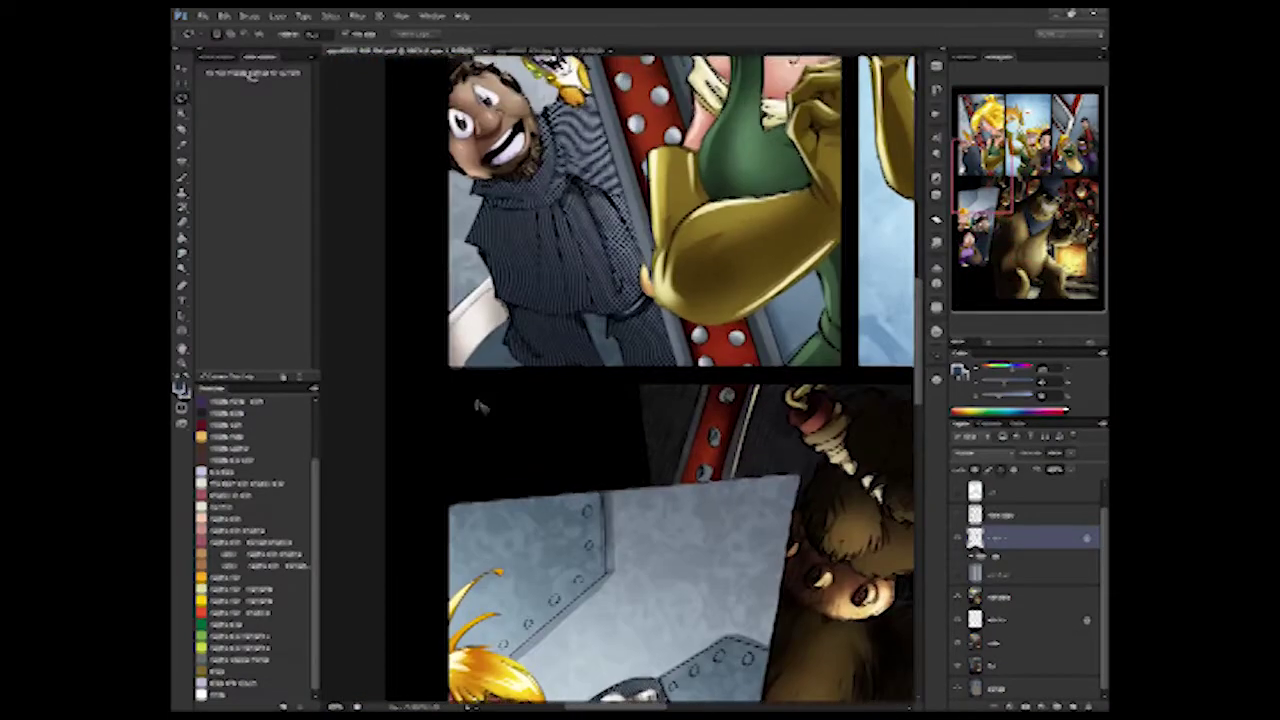
{"action": "key", "text": "ctrl+plus"}
{"action": "key", "text": "ctrl+plus"}
{"action": "left_click_drag", "start_coordinate": [448, 330], "coordinate": [515, 388]}
{"action": "scroll", "coordinate": [514, 388], "scroll_direction": "up", "scroll_amount": 3}
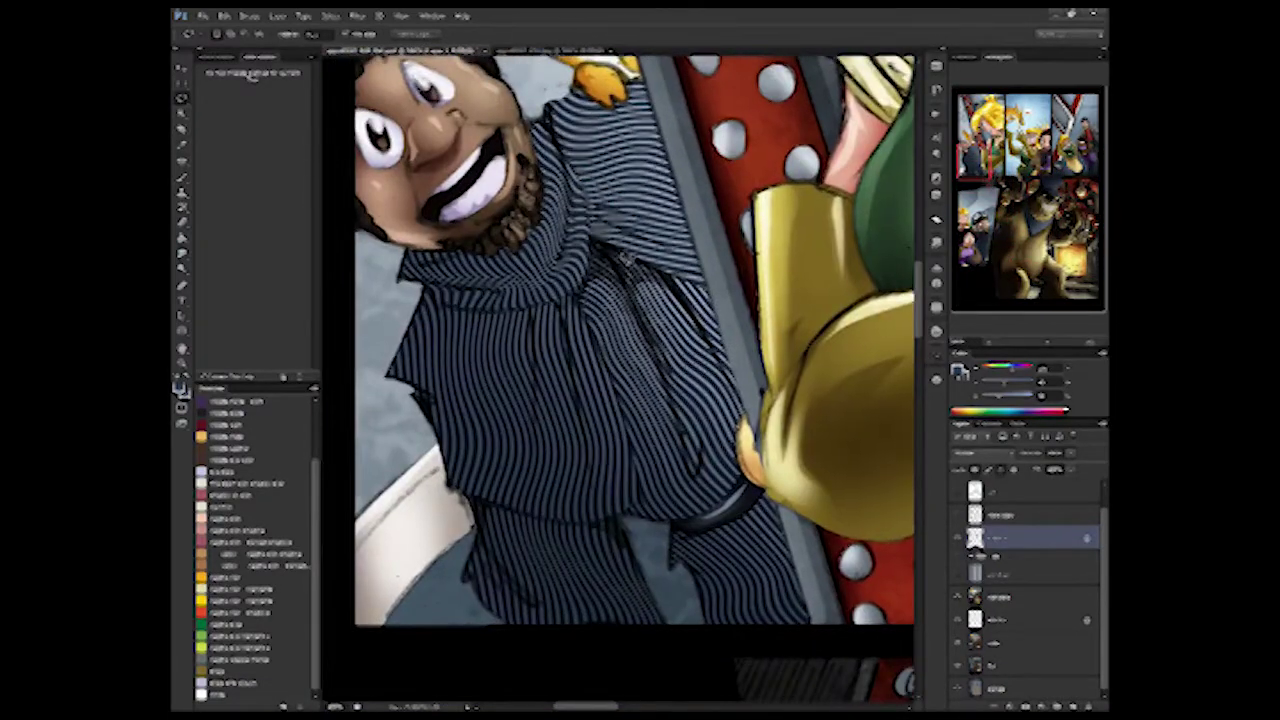
{"action": "left_click_drag", "start_coordinate": [402, 245], "coordinate": [436, 290]}
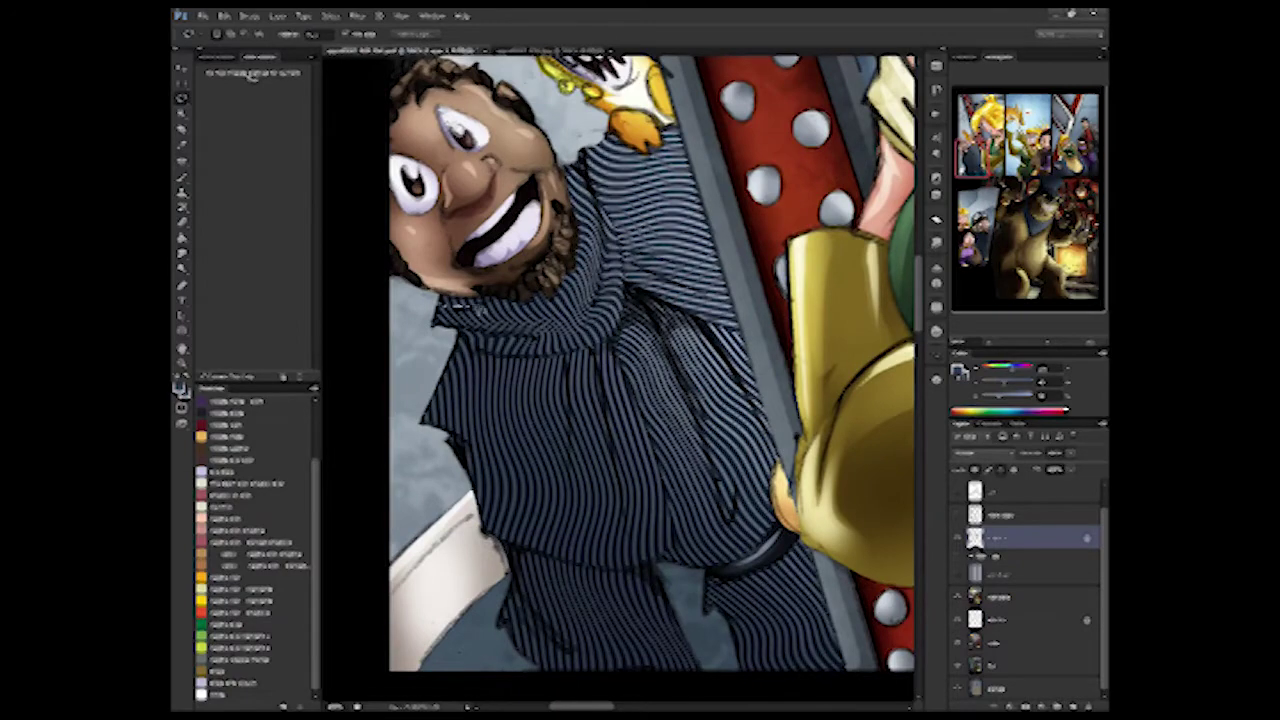
{"action": "key", "text": "b"}
{"action": "key", "text": "l"}
{"action": "key", "text": "b"}
{"action": "key", "text": "l"}
{"action": "key", "text": "b"}
{"action": "key", "text": "l"}
{"action": "key", "text": "b"}
- Continue lassoing and brushing shadows on the lower folds, hem and sleeve of the first-panel man's striped clothing
{"action": "left_click_drag", "start_coordinate": [630, 515], "coordinate": [517, 320]}
{"action": "key", "text": "l"}
{"action": "mouse_move", "coordinate": [512, 165]}
{"action": "left_mouse_down"}
{"action": "mouse_move", "coordinate": [638, 328]}
{"action": "mouse_move", "coordinate": [534, 116]}
{"action": "left_mouse_up"}
{"action": "key", "text": "b"}
{"action": "key", "text": "l"}
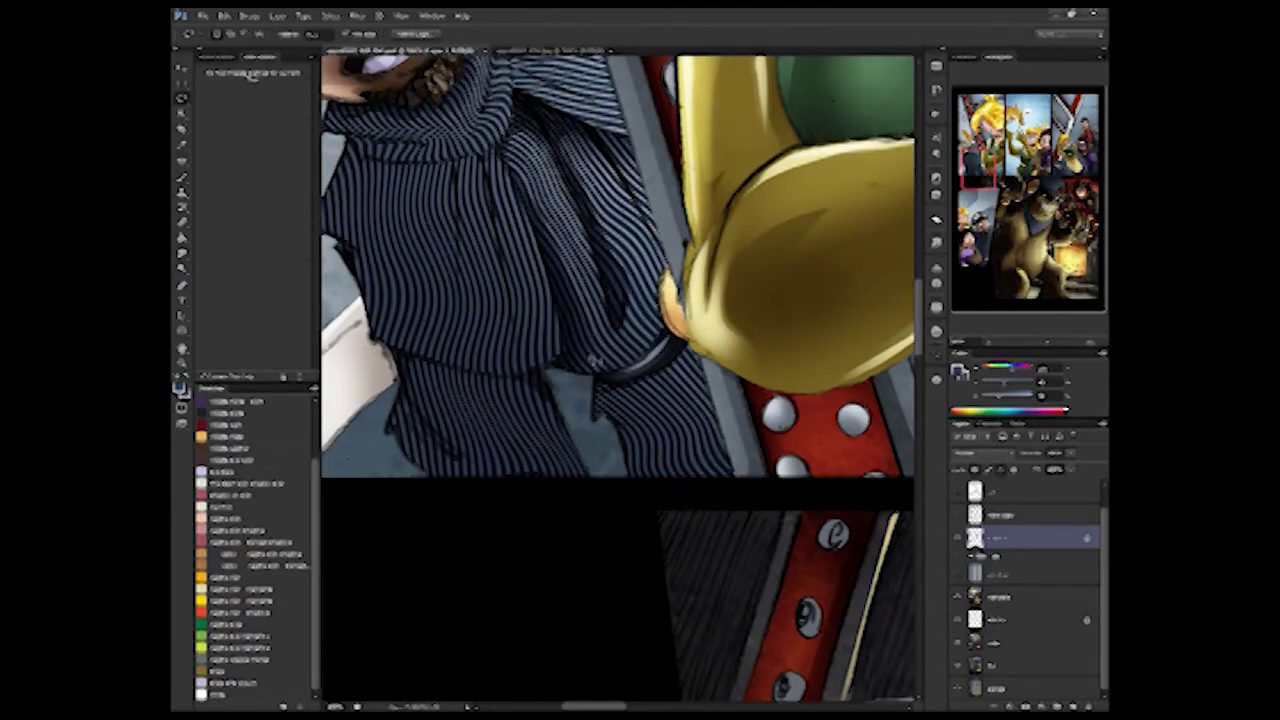
{"action": "key", "text": "b"}
{"action": "left_click_drag", "start_coordinate": [432, 431], "coordinate": [499, 378]}
{"action": "key", "text": "l"}
{"action": "mouse_move", "coordinate": [466, 303]}
{"action": "left_mouse_down"}
{"action": "mouse_move", "coordinate": [625, 364]}
{"action": "mouse_move", "coordinate": [566, 335]}
{"action": "left_mouse_up"}
{"action": "key", "text": "b"}
{"action": "key", "text": "l"}
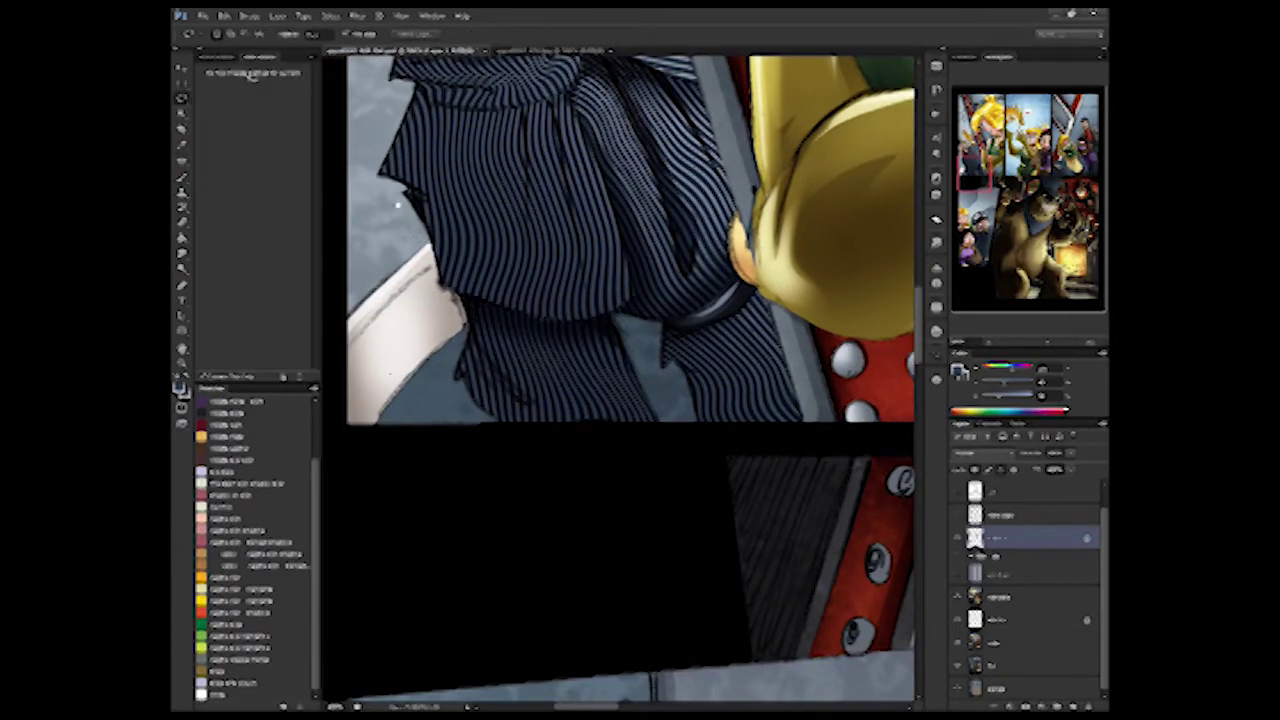
{"action": "left_click_drag", "start_coordinate": [480, 200], "coordinate": [491, 378]}
{"action": "left_click_drag", "start_coordinate": [450, 283], "coordinate": [487, 290]}
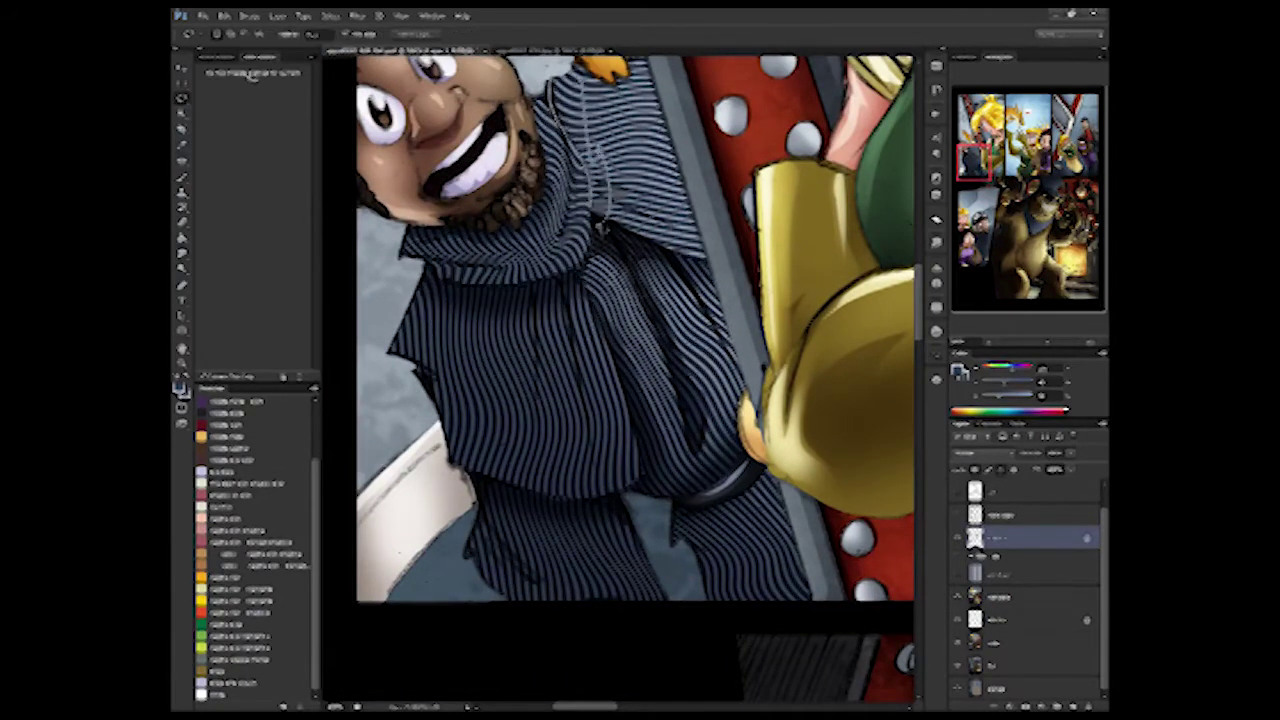
- Lasso fold areas on the striped clothing of the man in the lower-left panel and brush shading into them
{"action": "double_click", "coordinate": [182, 348]}
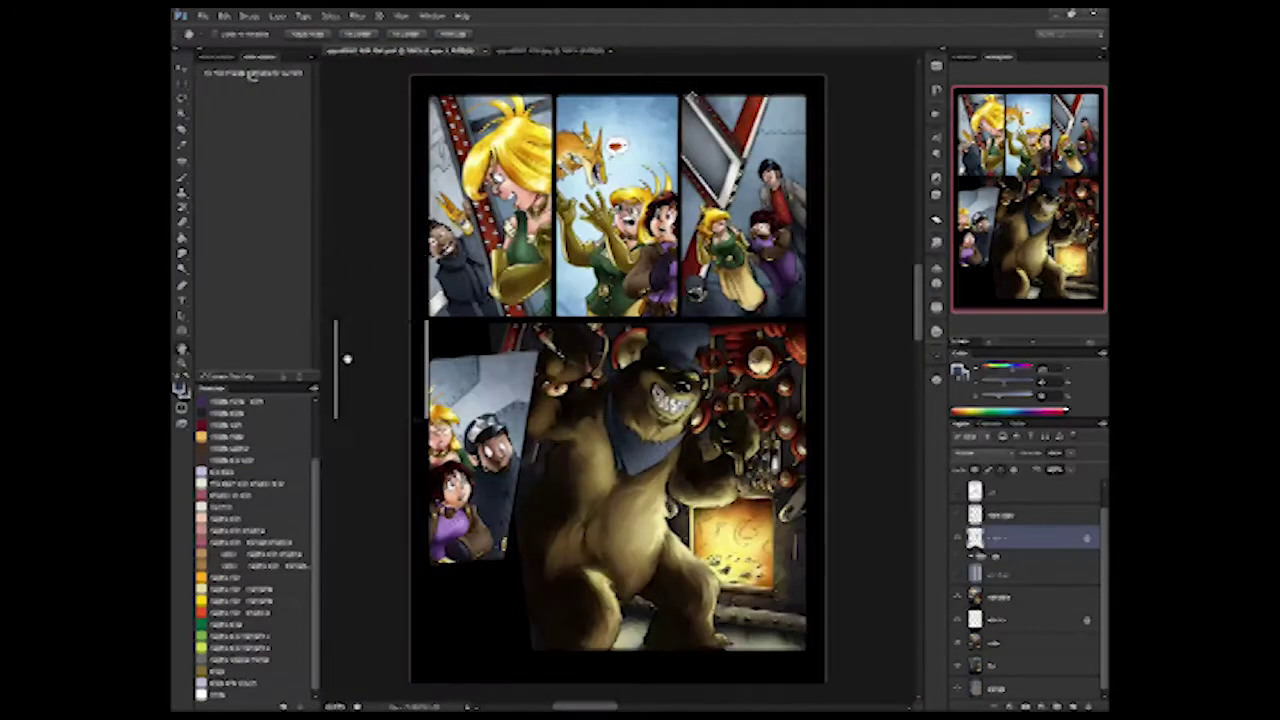
{"action": "left_click_drag", "start_coordinate": [335, 327], "coordinate": [450, 311]}
{"action": "key", "text": "b"}
{"action": "left_click_drag", "start_coordinate": [605, 322], "coordinate": [645, 352]}
{"action": "key", "text": "l"}
{"action": "key", "text": "h"}
{"action": "left_click_drag", "start_coordinate": [343, 347], "coordinate": [657, 295]}
{"action": "left_click_drag", "start_coordinate": [552, 410], "coordinate": [624, 456]}
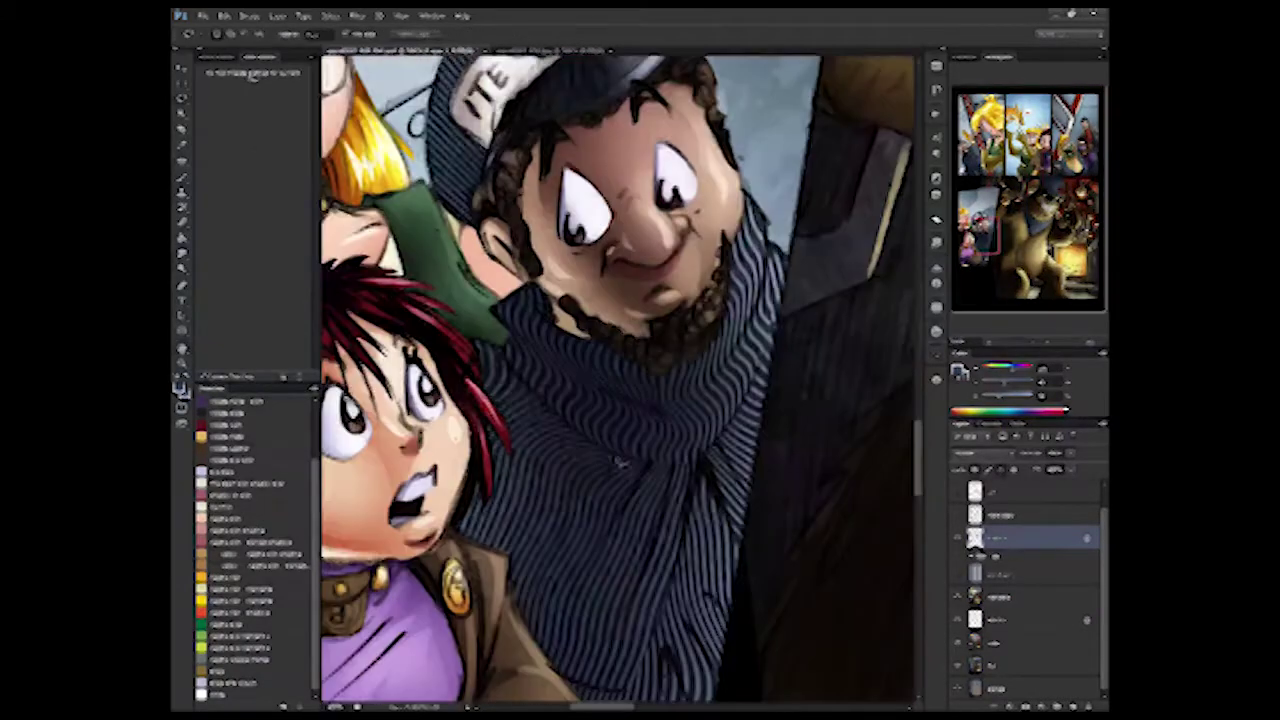
{"action": "left_click_drag", "start_coordinate": [620, 462], "coordinate": [674, 560]}
{"action": "key", "text": "h"}
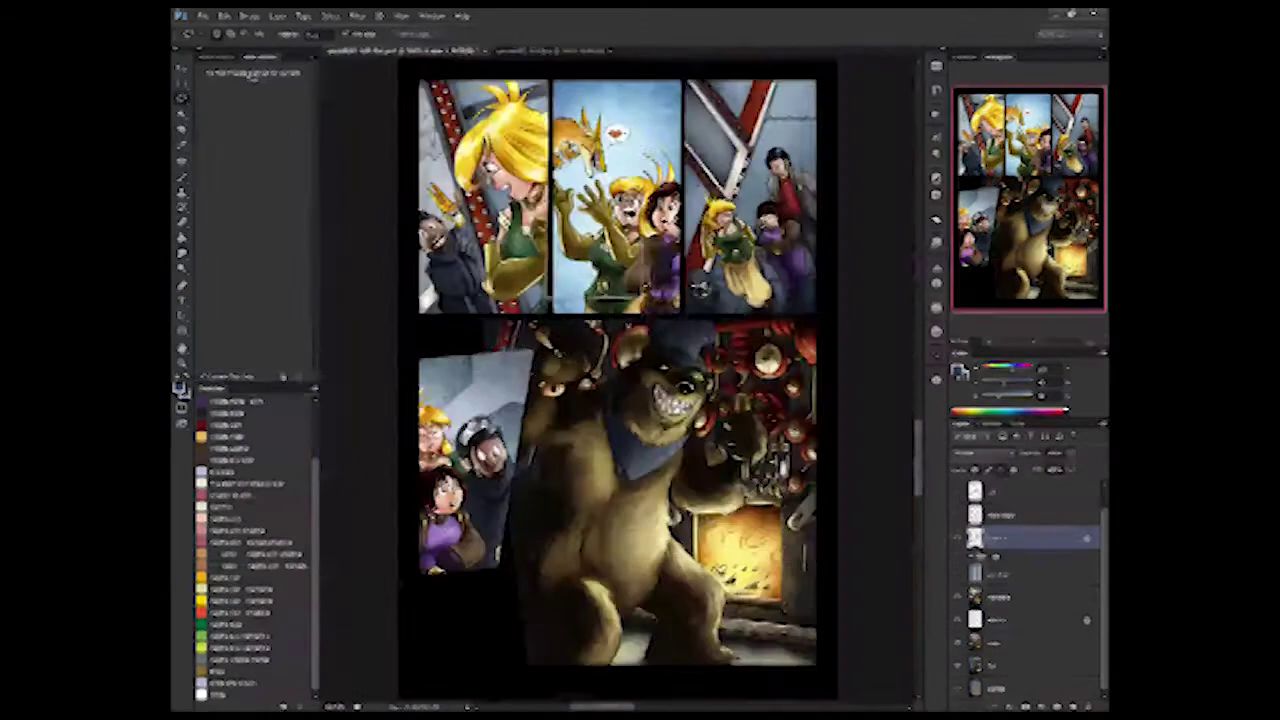
{"action": "left_click_drag", "start_coordinate": [642, 418], "coordinate": [690, 560]}
{"action": "mouse_move", "coordinate": [695, 128]}
{"action": "left_mouse_down"}
{"action": "mouse_move", "coordinate": [655, 285]}
{"action": "mouse_move", "coordinate": [545, 335]}
{"action": "left_mouse_up"}
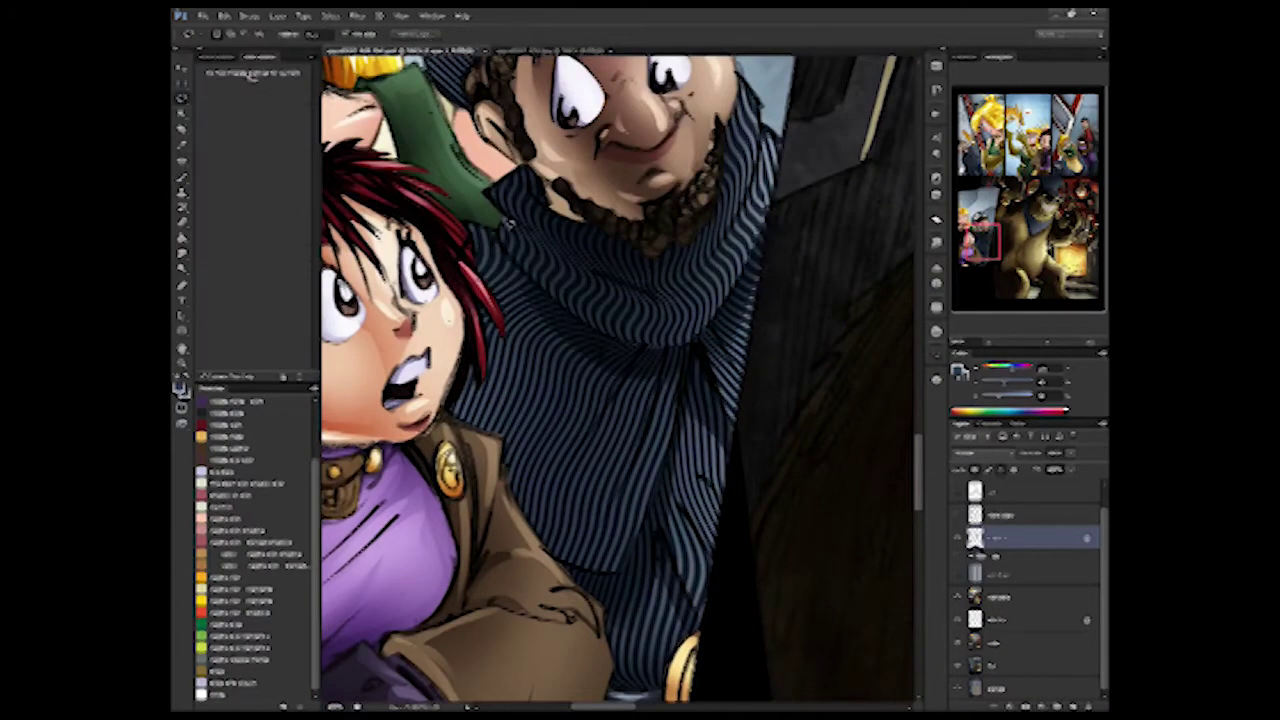
- Lasso the folds of the bear's striped neckerchief and shade them
{"action": "key", "text": "h"}
{"action": "mouse_move", "coordinate": [505, 294]}
{"action": "left_mouse_down"}
{"action": "mouse_move", "coordinate": [389, 360]}
{"action": "mouse_move", "coordinate": [608, 440]}
{"action": "left_mouse_up"}
{"action": "mouse_move", "coordinate": [571, 130]}
{"action": "left_mouse_down"}
{"action": "mouse_move", "coordinate": [694, 420]}
{"action": "mouse_move", "coordinate": [571, 115]}
{"action": "left_mouse_up"}
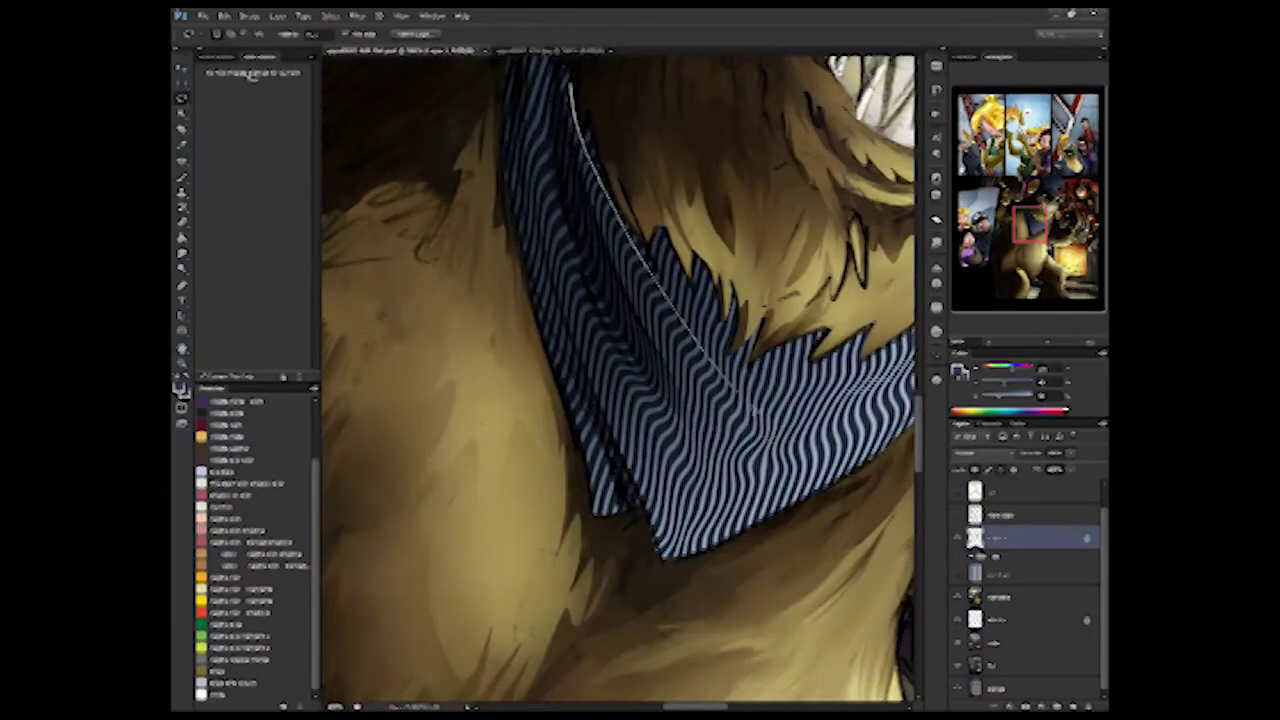
{"action": "left_click_drag", "start_coordinate": [531, 241], "coordinate": [620, 500]}
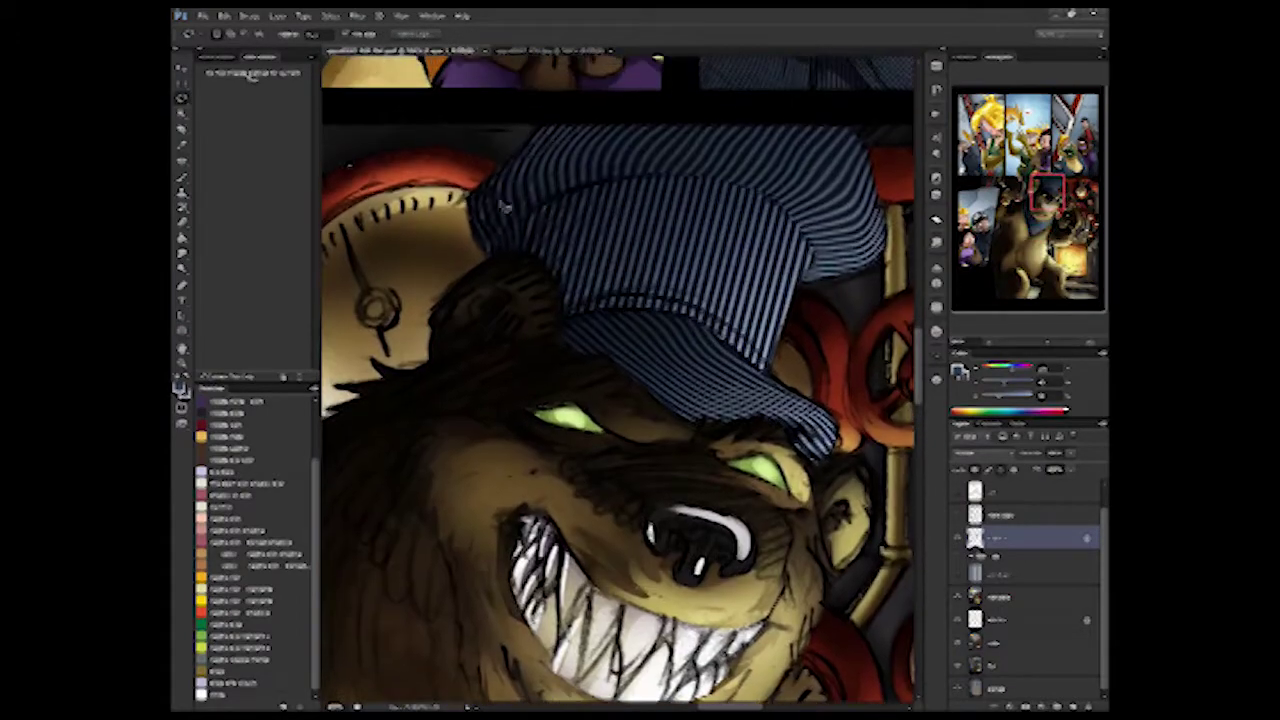
- Lasso sections of the bear's striped cap and brush shadows into its crown and brim
{"action": "left_click_drag", "start_coordinate": [693, 315], "coordinate": [665, 470]}
{"action": "key", "text": "b"}
{"action": "left_click_drag", "start_coordinate": [620, 150], "coordinate": [635, 370]}
{"action": "key", "text": "h"}
{"action": "mouse_move", "coordinate": [406, 266]}
{"action": "left_mouse_down"}
{"action": "mouse_move", "coordinate": [657, 377]}
{"action": "mouse_move", "coordinate": [490, 316]}
{"action": "left_mouse_up"}
{"action": "key", "text": "l"}
{"action": "left_click_drag", "start_coordinate": [684, 302], "coordinate": [599, 372]}
{"action": "key", "text": "b"}
{"action": "left_click_drag", "start_coordinate": [840, 228], "coordinate": [612, 350]}
{"action": "key", "text": "l"}
{"action": "key", "text": "b"}
{"action": "left_click_drag", "start_coordinate": [835, 225], "coordinate": [600, 335]}
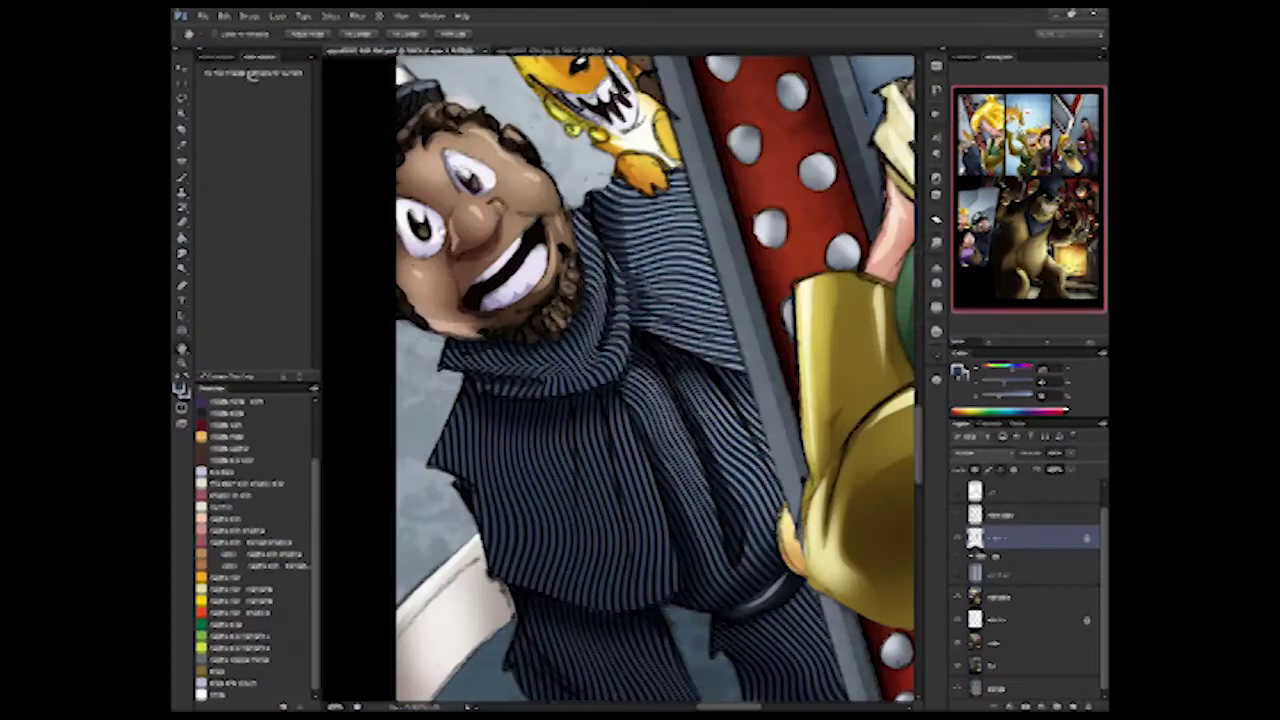
- Sample a color from the first-panel man's clothing, then lasso its shoulder, front and folds and brush in lighter highlights
{"action": "left_click", "coordinate": [671, 250], "text": "alt"}
{"action": "key", "text": "l"}
{"action": "left_click_drag", "start_coordinate": [580, 212], "coordinate": [584, 342]}
{"action": "key", "text": "b"}
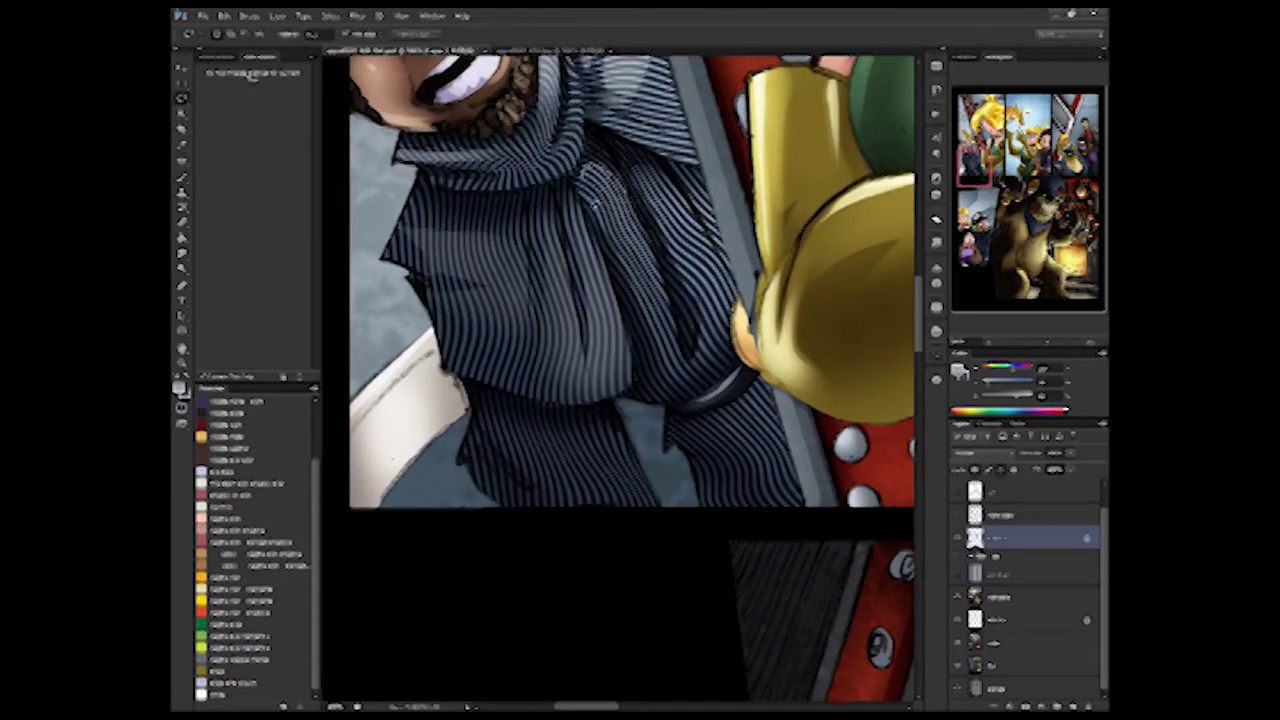
{"action": "key", "text": "h"}
{"action": "left_click_drag", "start_coordinate": [400, 285], "coordinate": [391, 297]}
{"action": "left_click_drag", "start_coordinate": [492, 368], "coordinate": [620, 486]}
{"action": "key", "text": "b"}
{"action": "key", "text": "ctrl+d"}
{"action": "key", "text": "l"}
{"action": "left_click_drag", "start_coordinate": [672, 388], "coordinate": [776, 400]}
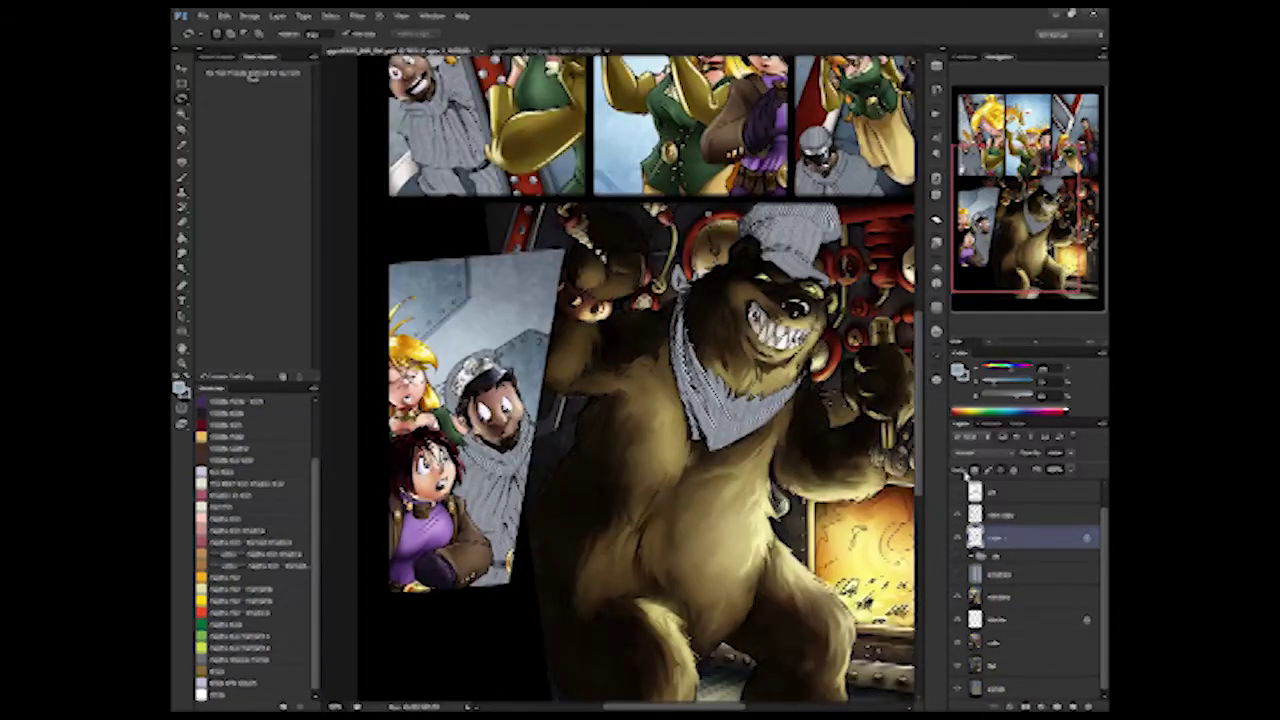
{"action": "left_click", "coordinate": [962, 456]}
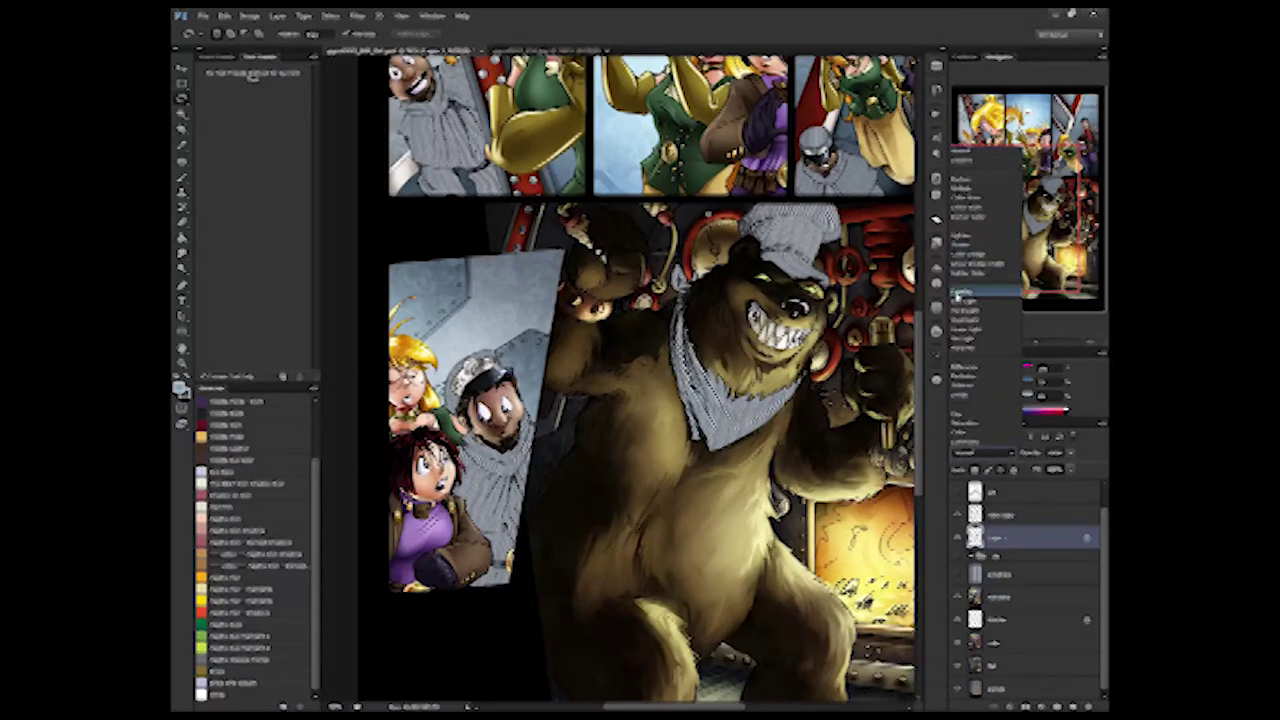
{"action": "left_click", "coordinate": [965, 302]}
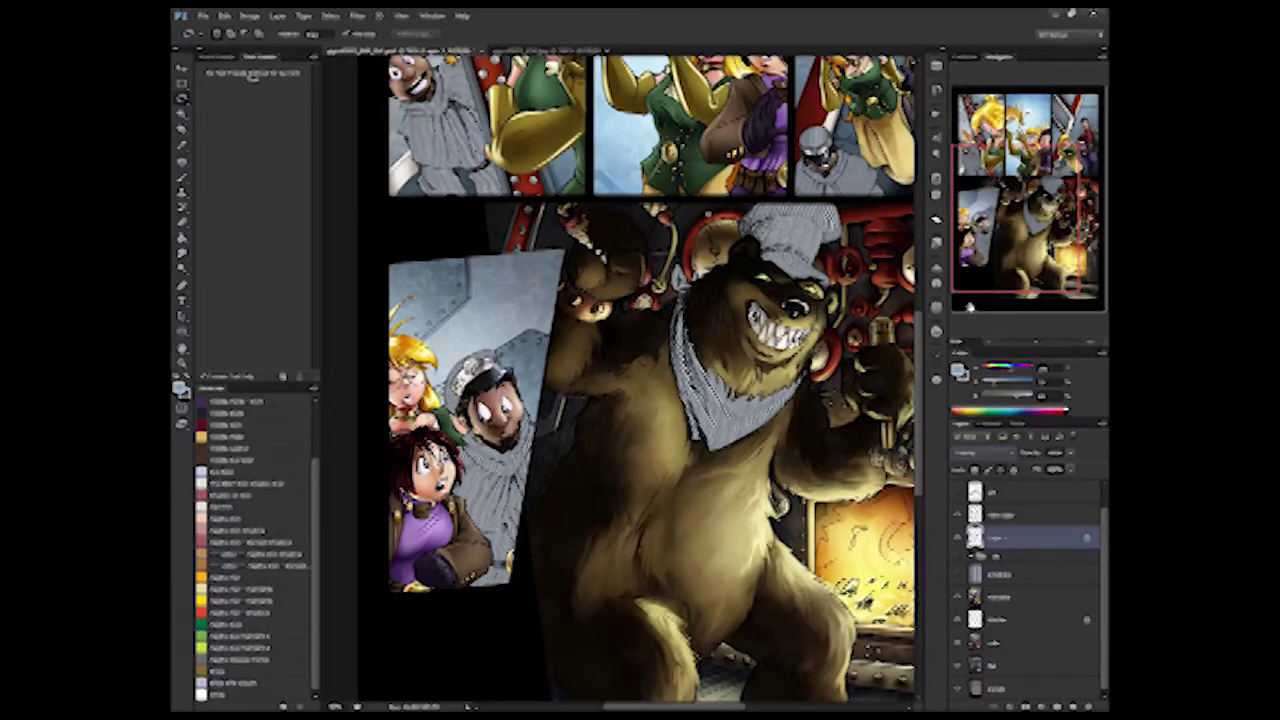
{"action": "left_click", "coordinate": [966, 457]}
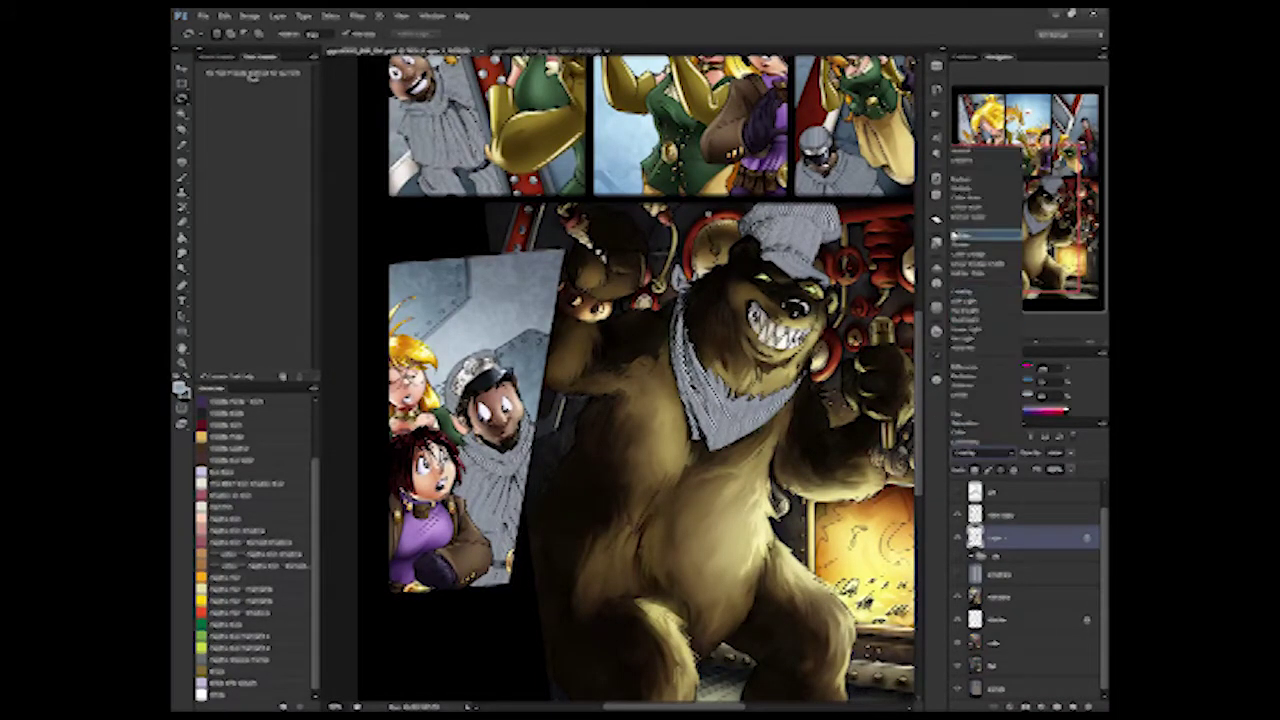
{"action": "left_click", "coordinate": [962, 160]}
- Set the blend mode of the duplicate pinstripe layer to Overlay
{"action": "left_click", "coordinate": [990, 514]}
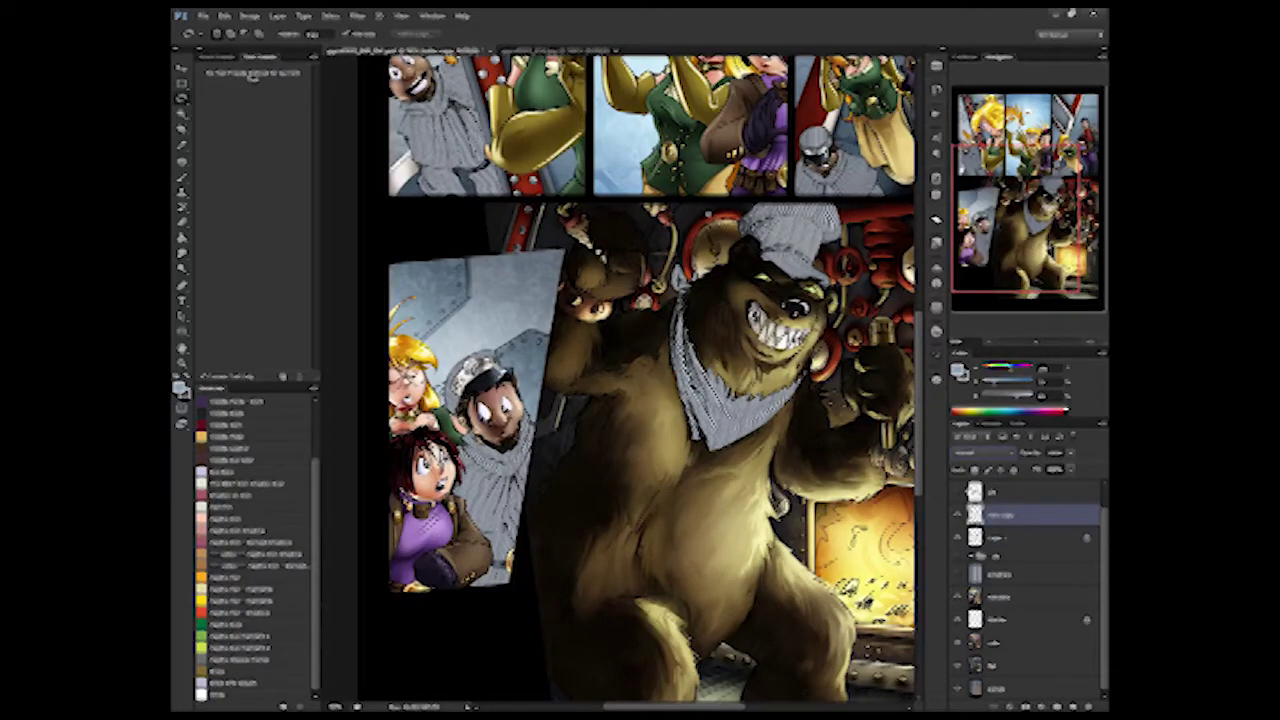
{"action": "left_click", "coordinate": [966, 457]}
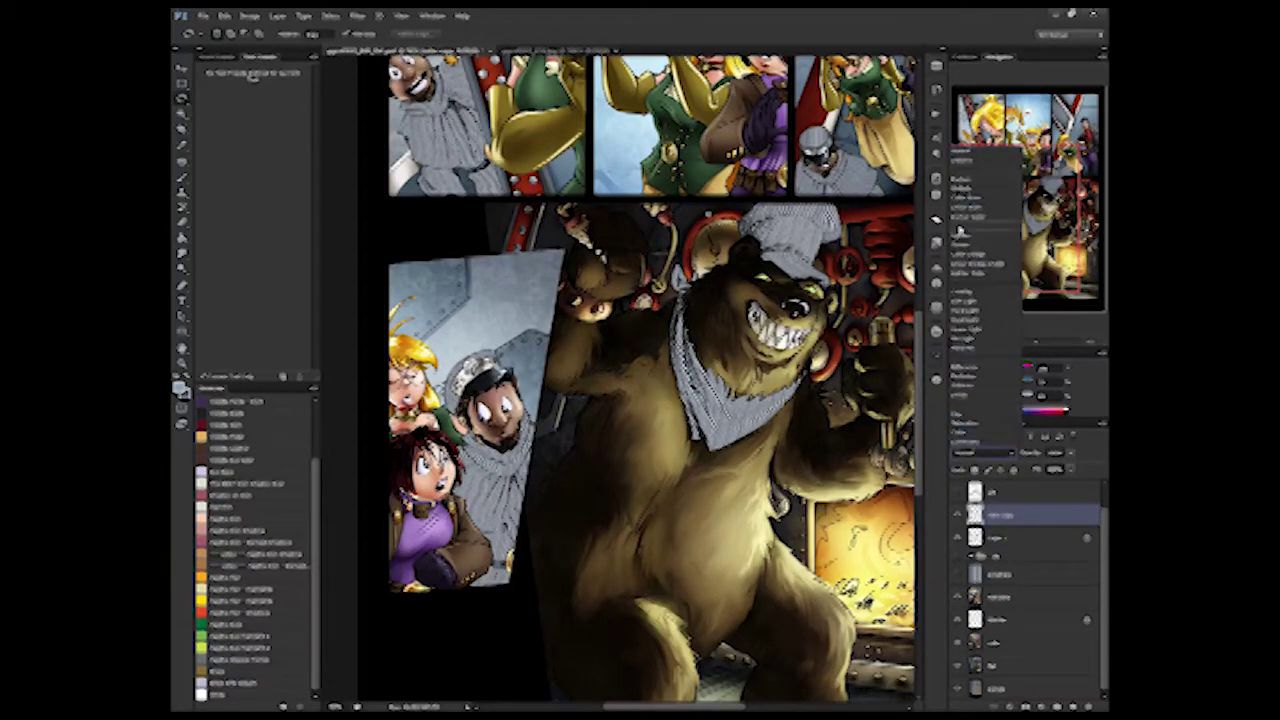
{"action": "left_click", "coordinate": [960, 294]}
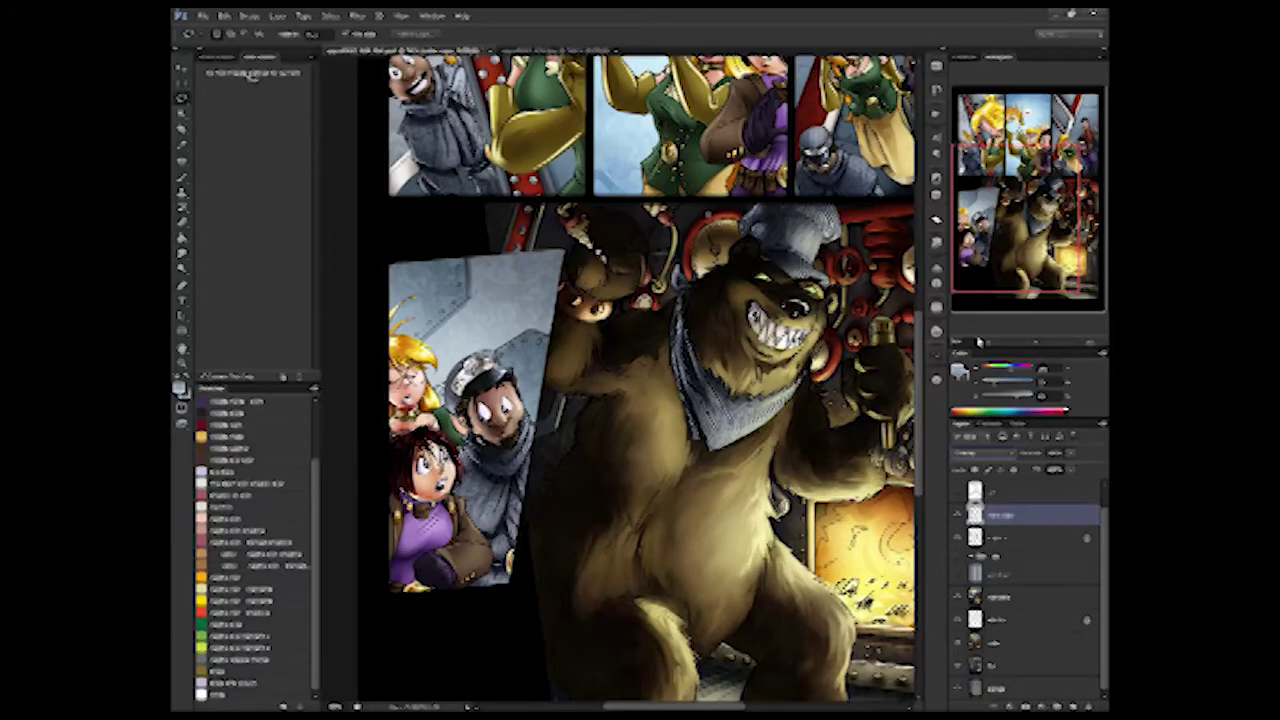
- Lower the opacity of the Overlay pinstripe layer to soften the stripes' contrast on the neckerchief and clothing
{"action": "key", "text": "ctrl+plus"}
{"action": "key", "text": "ctrl+plus"}
{"action": "key", "text": "ctrl+plus"}
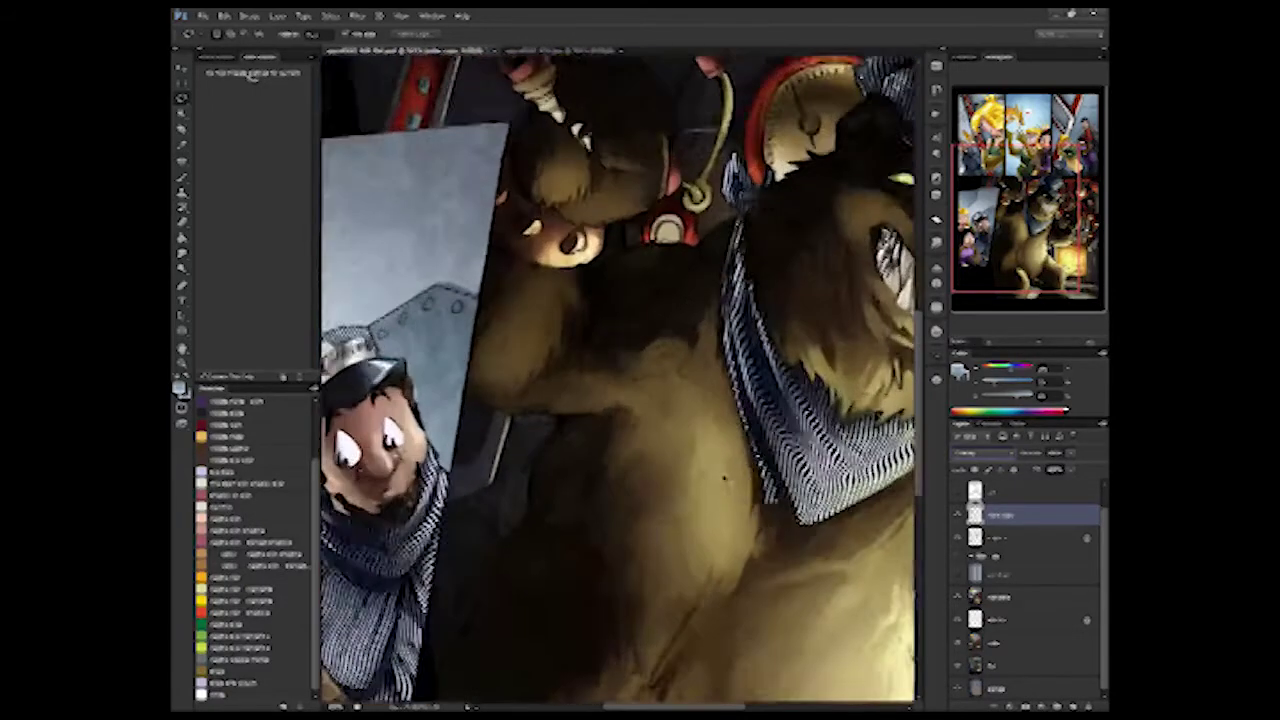
{"action": "left_click_drag", "start_coordinate": [830, 503], "coordinate": [443, 329]}
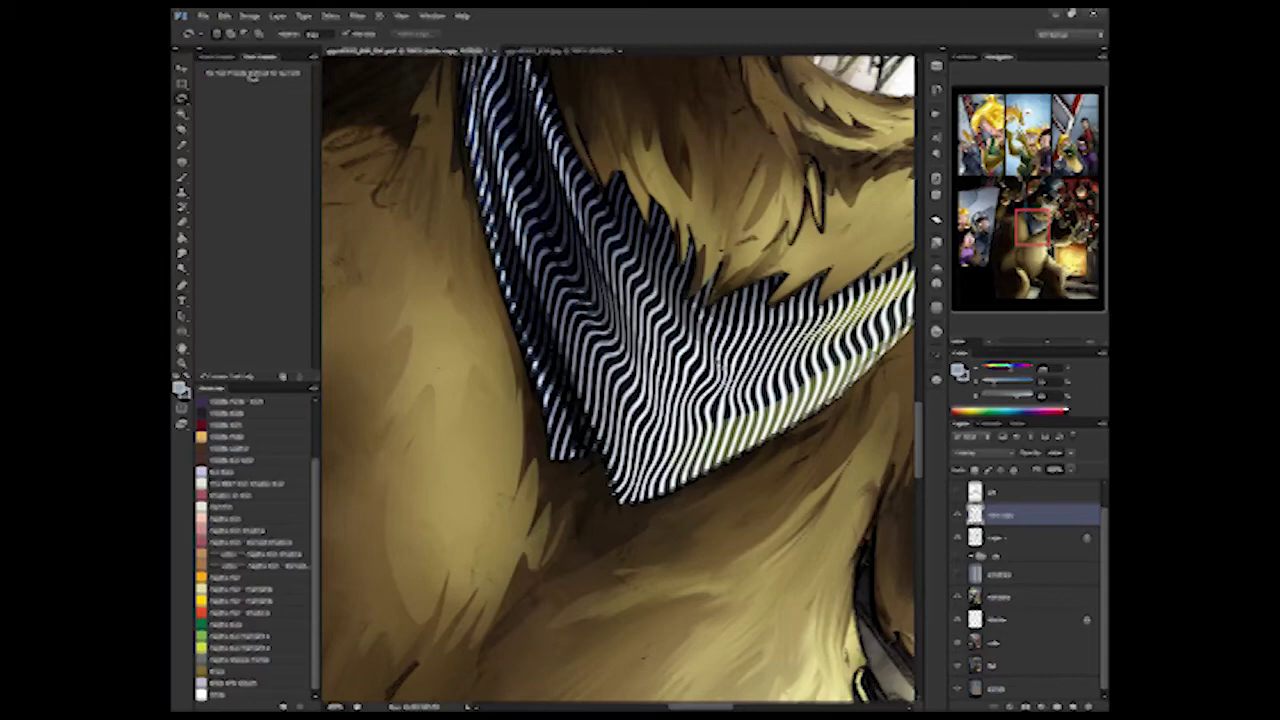
{"action": "key", "text": "ctrl+minus"}
{"action": "left_click_drag", "start_coordinate": [440, 80], "coordinate": [725, 258]}
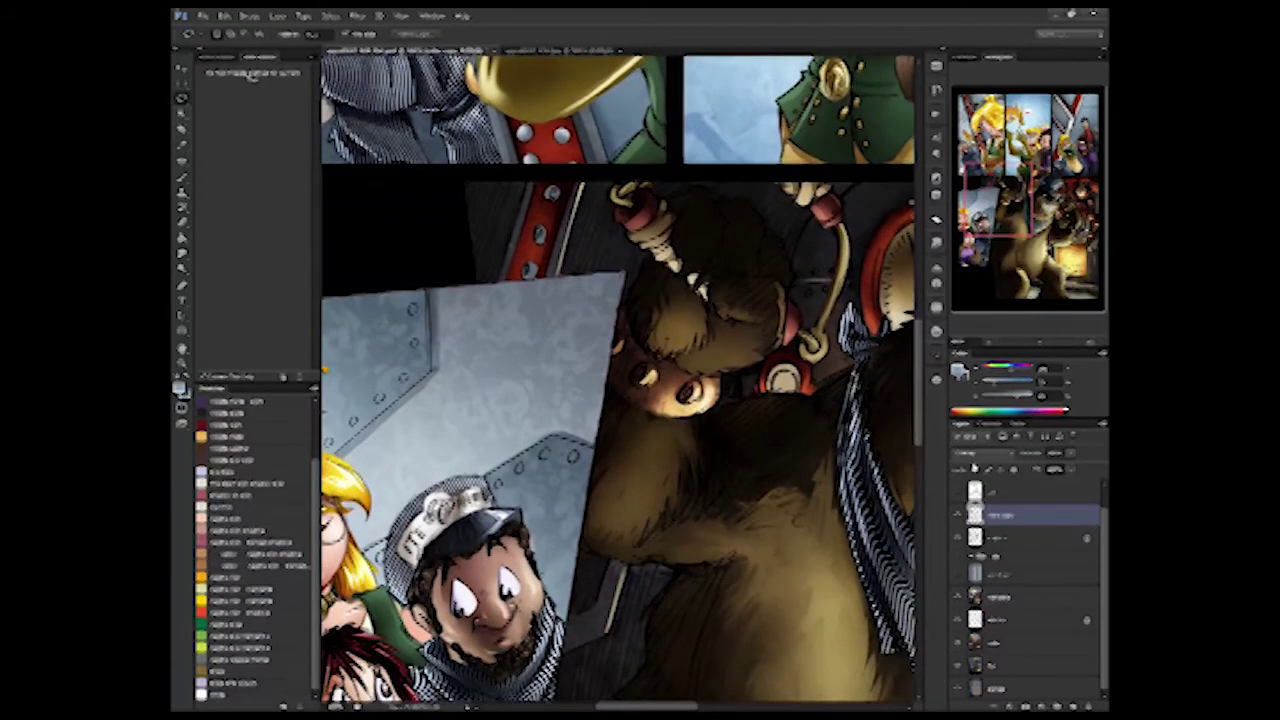
{"action": "left_click_drag", "start_coordinate": [1070, 469], "coordinate": [1030, 468]}
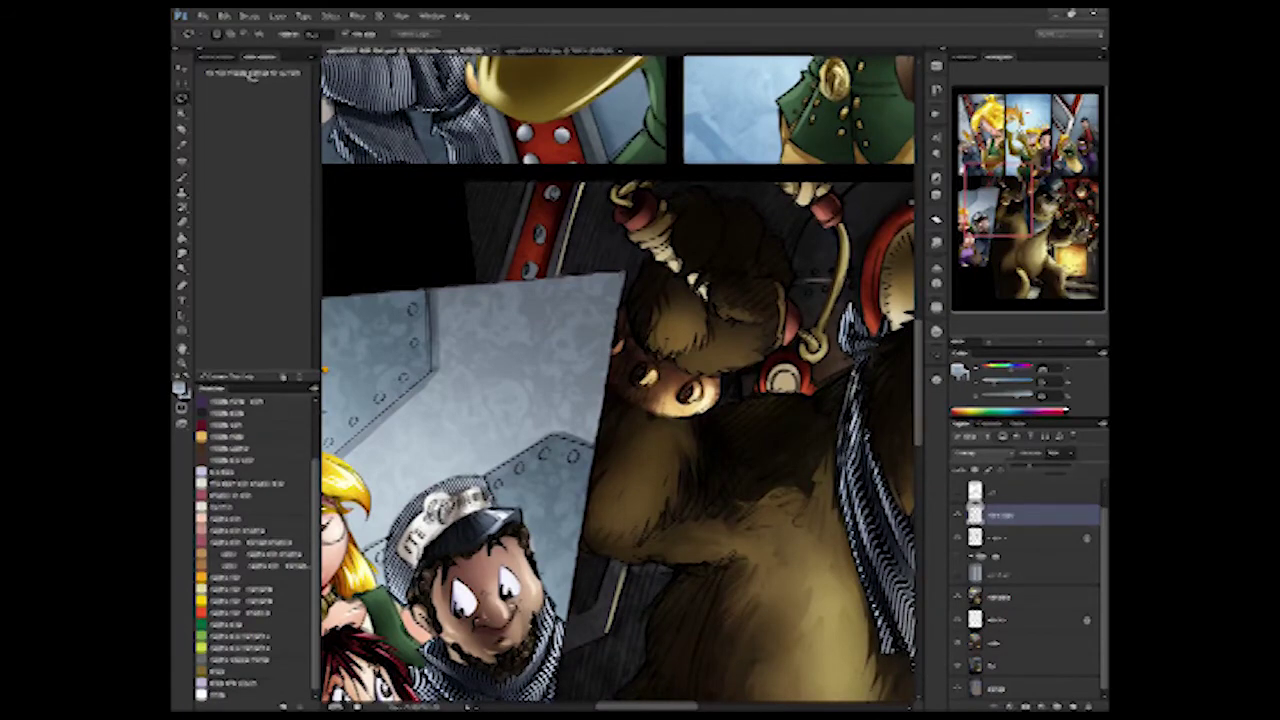
- Compare the bear's neckerchief with the Overlay pinstripe layer off and on
{"action": "left_click_drag", "start_coordinate": [776, 569], "coordinate": [534, 306]}
{"action": "left_click_drag", "start_coordinate": [494, 480], "coordinate": [586, 471]}
{"action": "left_click", "coordinate": [958, 515]}
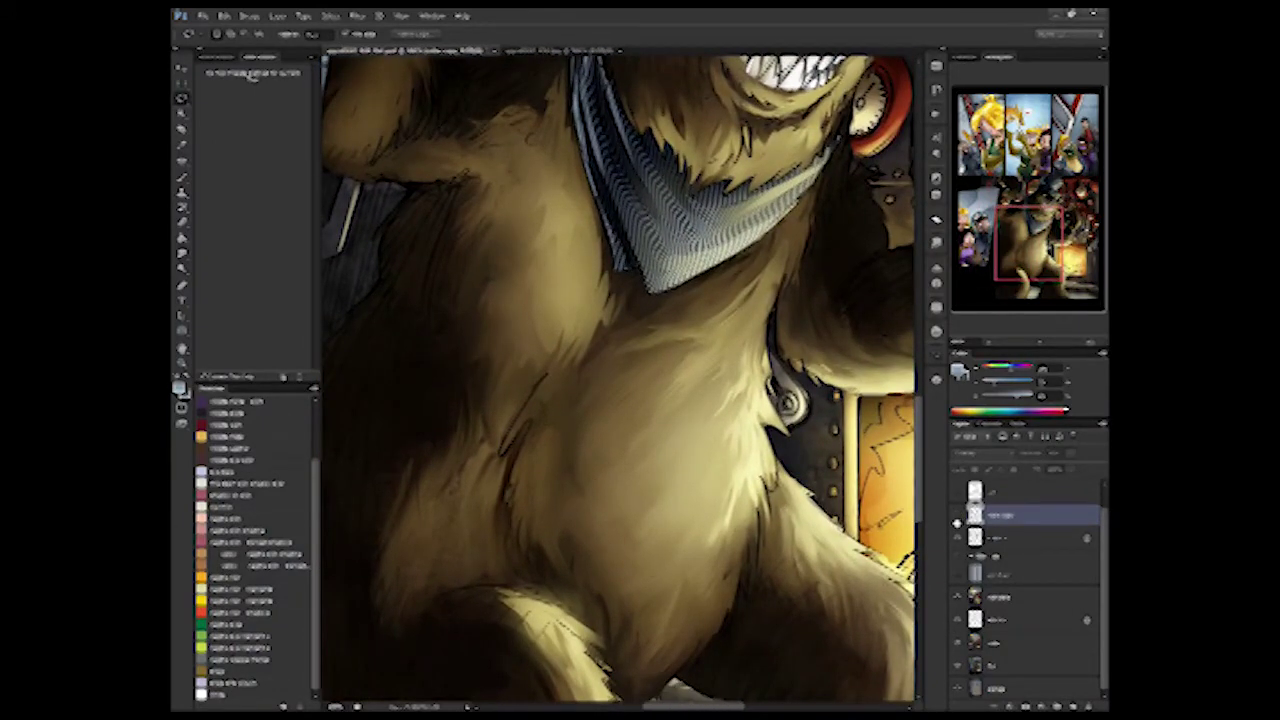
{"action": "left_click", "coordinate": [957, 518]}
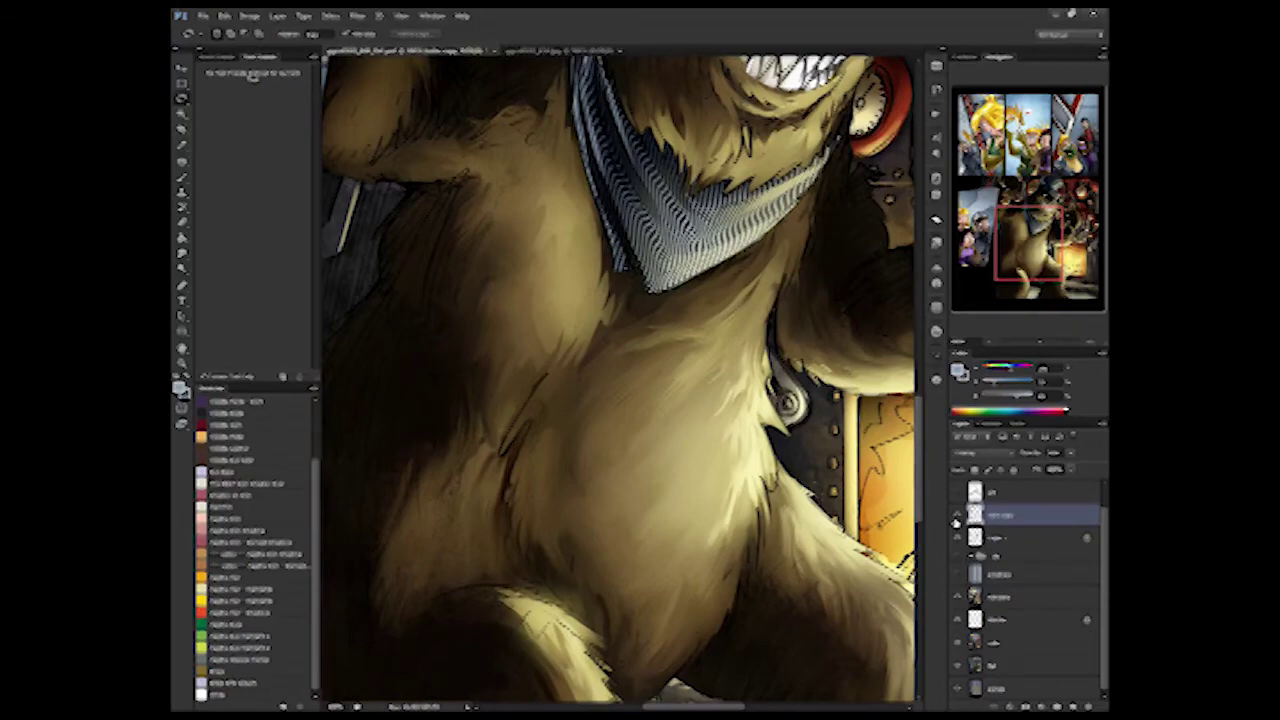
- Check the stripes across the panels and merge the Overlay pinstripe layer down into the shaded clothing layer
{"action": "left_click_drag", "start_coordinate": [557, 212], "coordinate": [537, 442]}
{"action": "left_click_drag", "start_coordinate": [562, 335], "coordinate": [549, 469]}
{"action": "left_click_drag", "start_coordinate": [602, 272], "coordinate": [582, 493]}
{"action": "left_click_drag", "start_coordinate": [415, 363], "coordinate": [760, 402]}
{"action": "left_click_drag", "start_coordinate": [560, 354], "coordinate": [745, 375]}
{"action": "left_click_drag", "start_coordinate": [536, 531], "coordinate": [547, 326]}
{"action": "left_click_drag", "start_coordinate": [515, 542], "coordinate": [535, 198]}
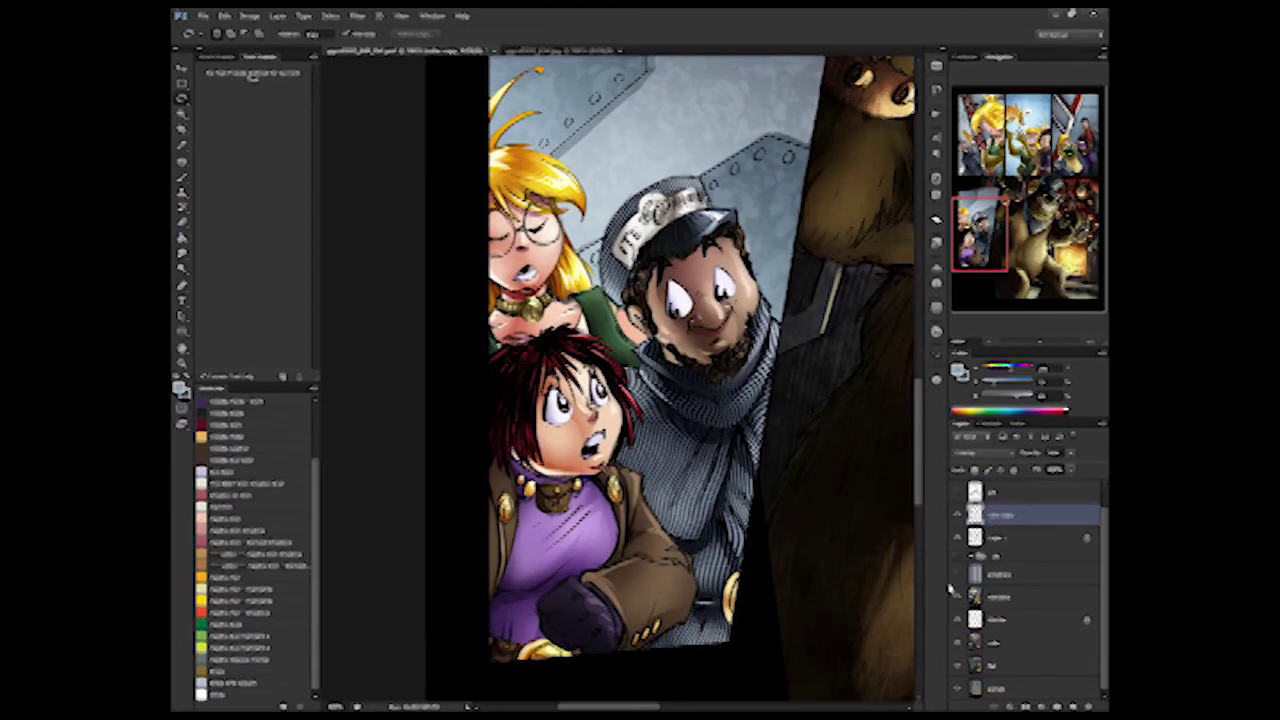
{"action": "key", "text": "ctrl+e"}
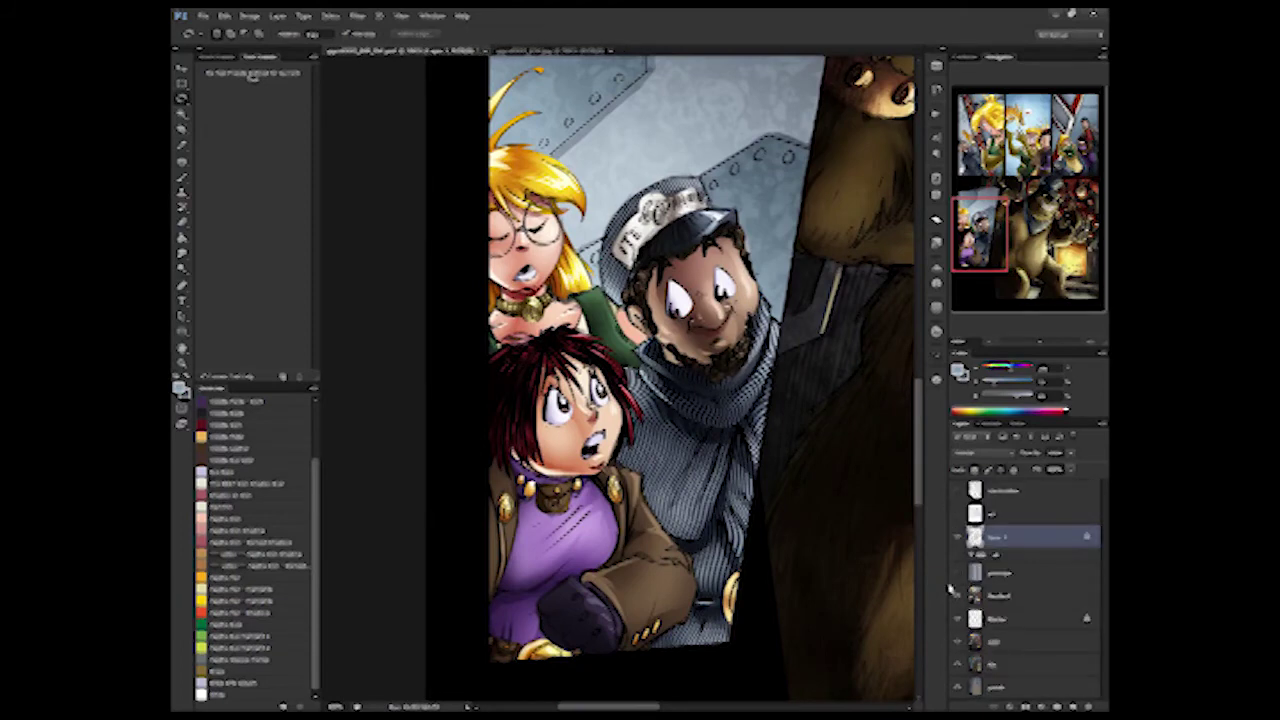